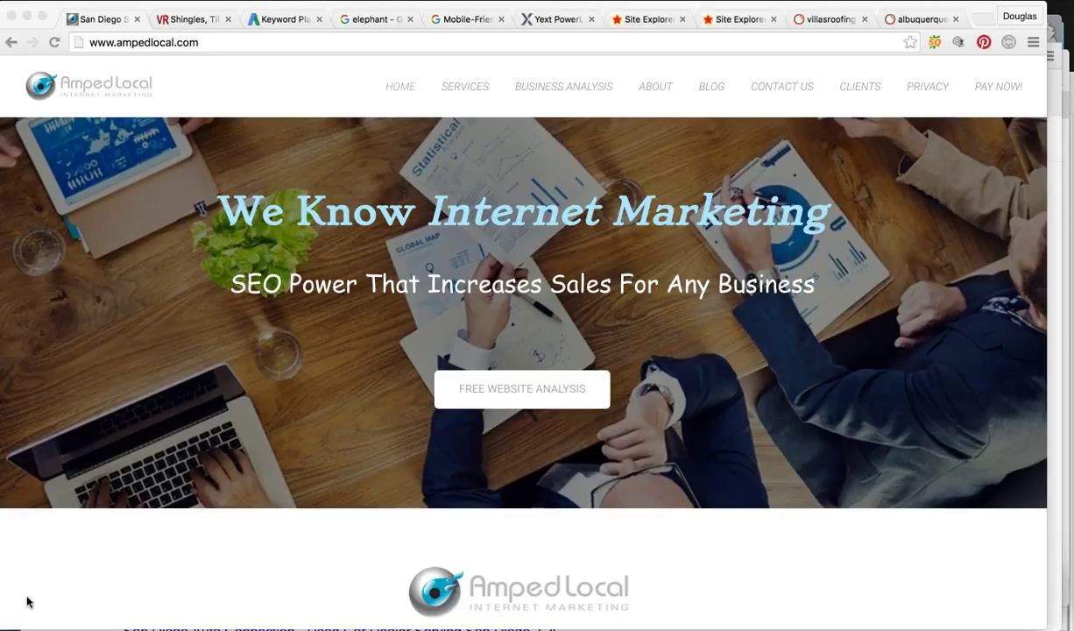
Step: Review Villa's Roofing's contact details, then raise the 'san diego auto dealers' results window
{"action": "left_click", "coordinate": [137, 585]}
{"action": "left_click", "coordinate": [186, 21]}
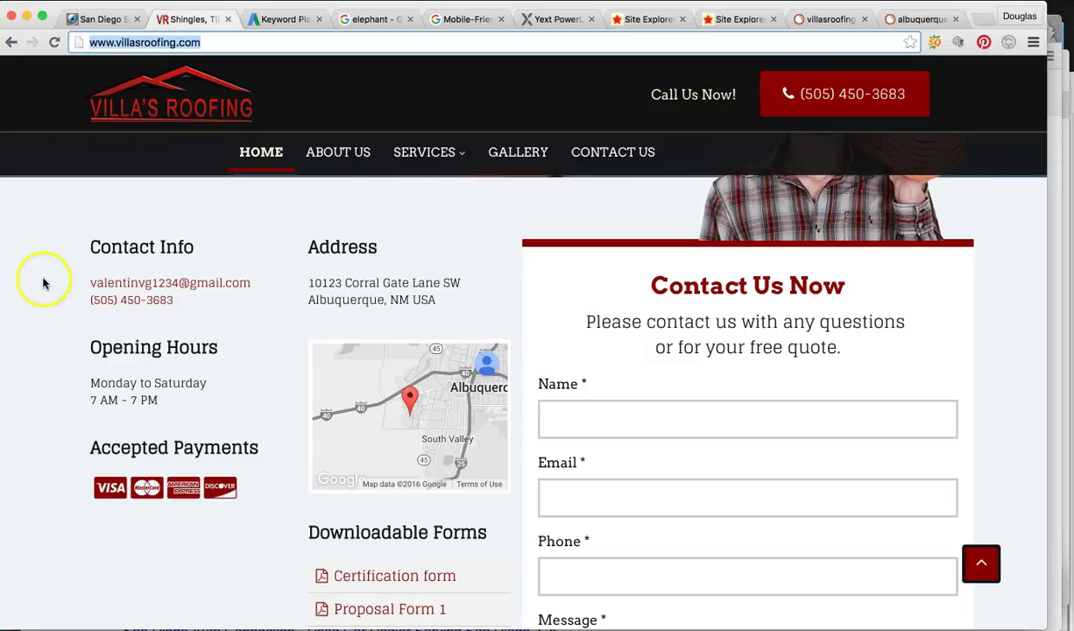
{"action": "left_click", "coordinate": [143, 216]}
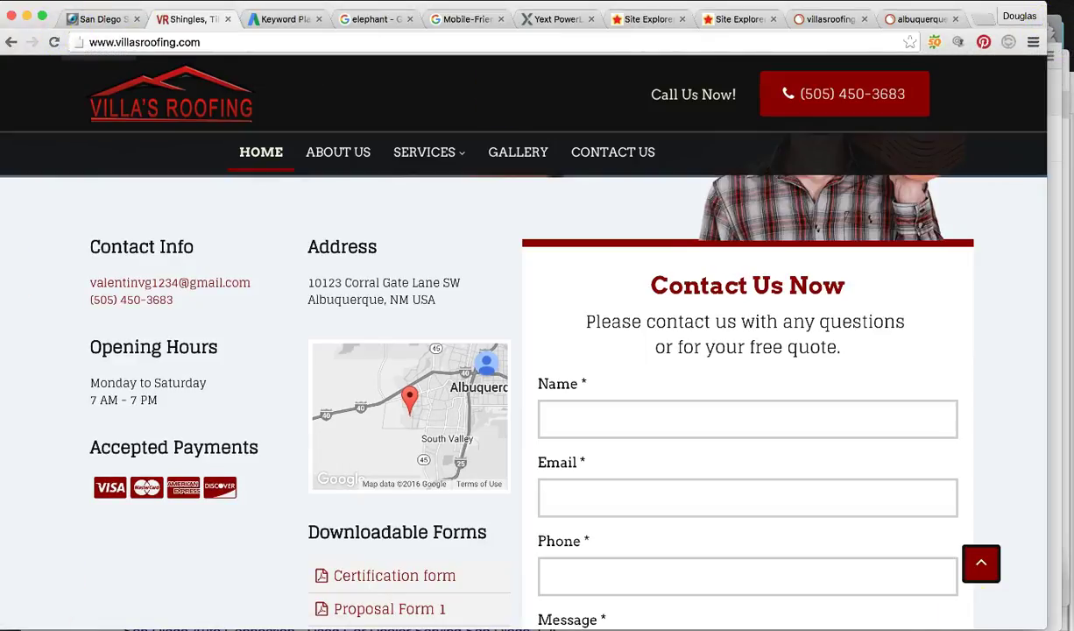
{"action": "left_click", "coordinate": [1060, 25]}
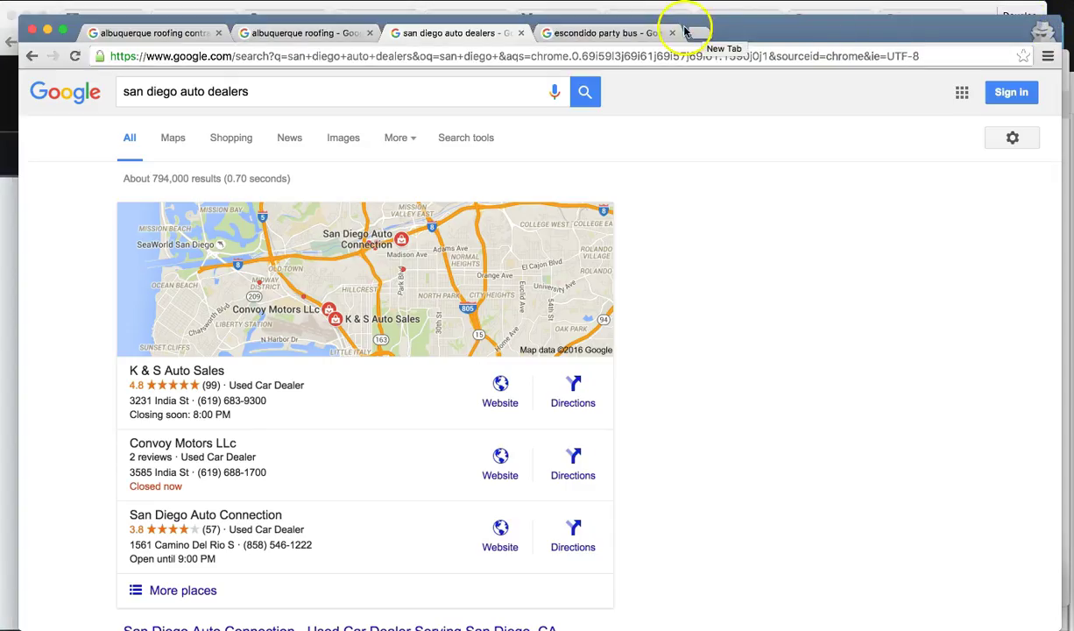
Step: Open and close a new incognito window, ending on the albuquerque roofing contractors results
{"action": "left_click", "coordinate": [175, 33]}
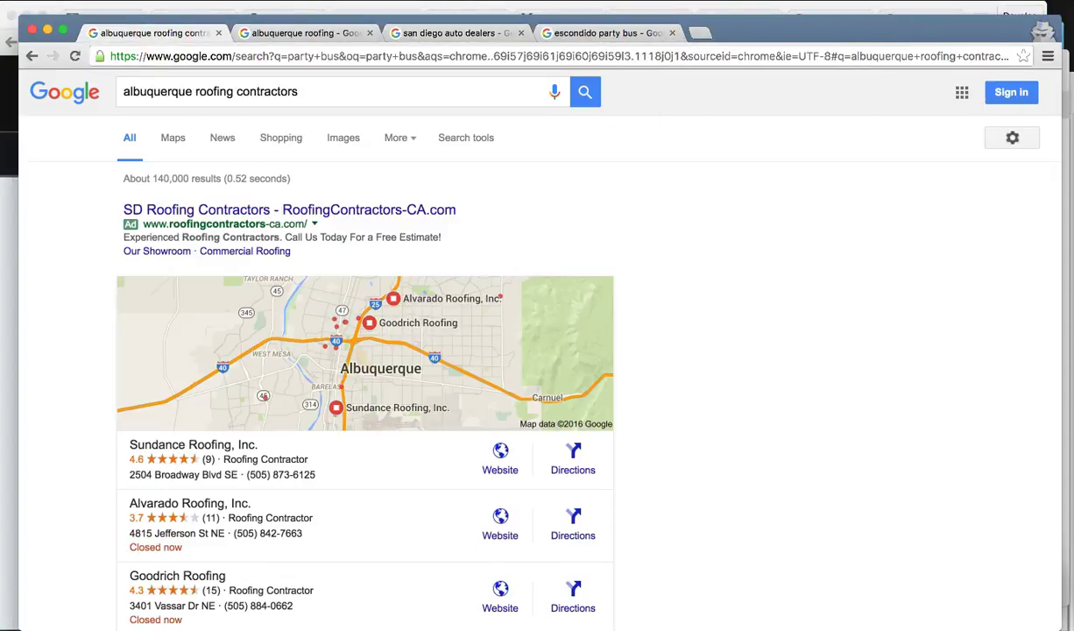
{"action": "left_click", "coordinate": [954, 11]}
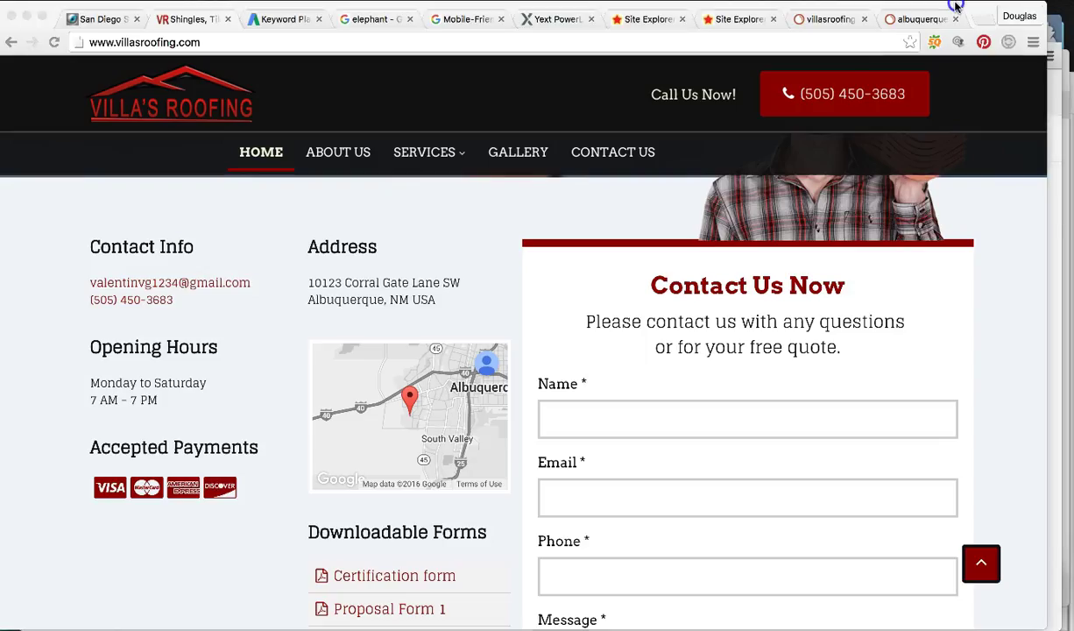
{"action": "left_click", "coordinate": [1035, 42]}
{"action": "left_click", "coordinate": [960, 95]}
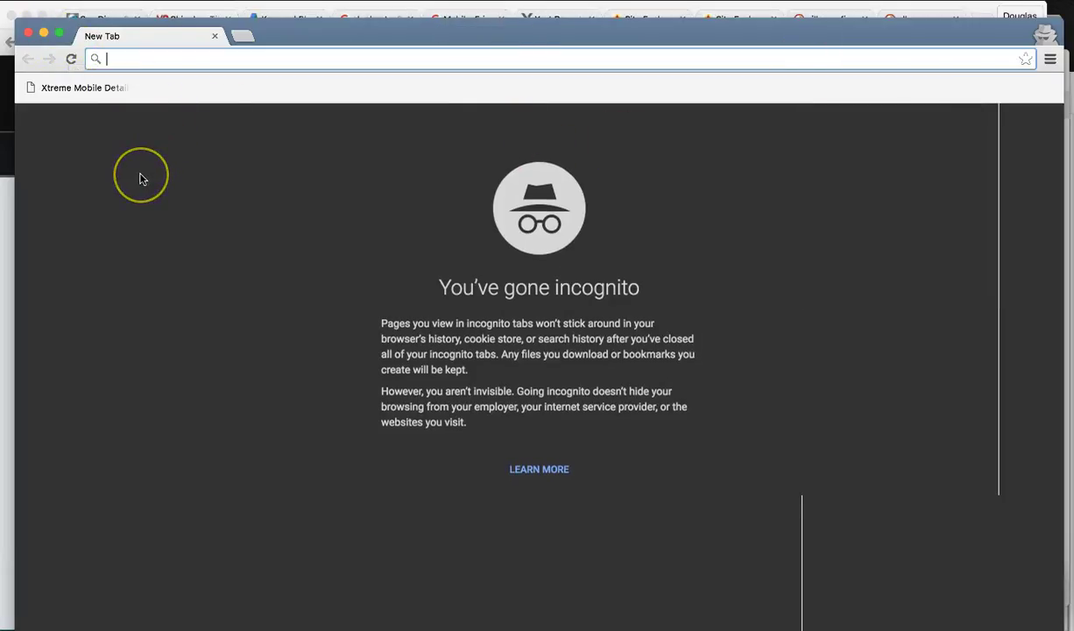
{"action": "left_click", "coordinate": [29, 33]}
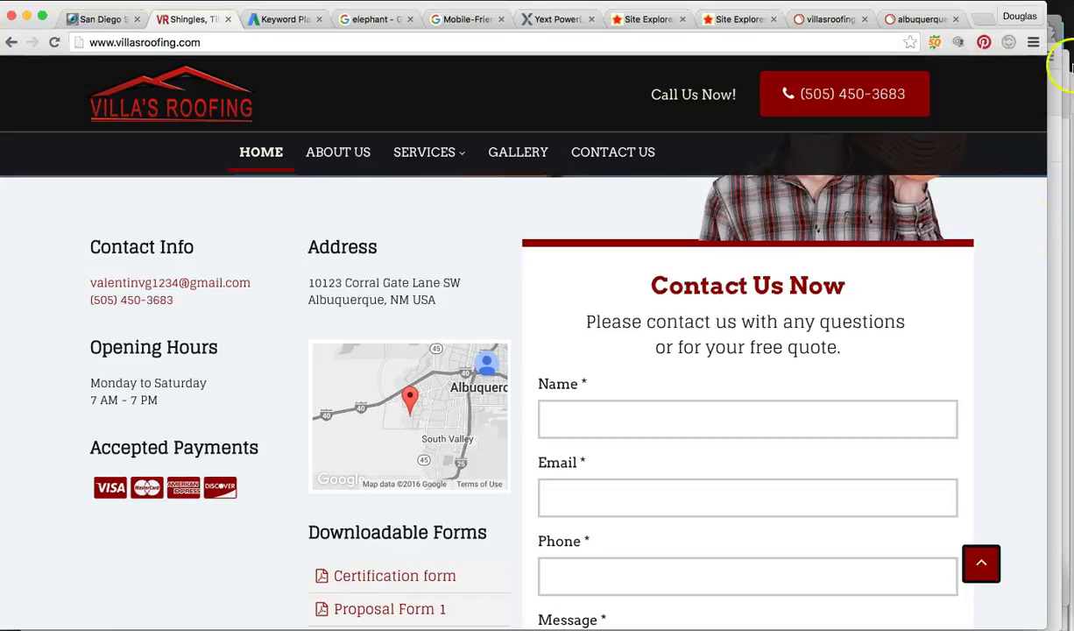
{"action": "left_click", "coordinate": [1055, 39]}
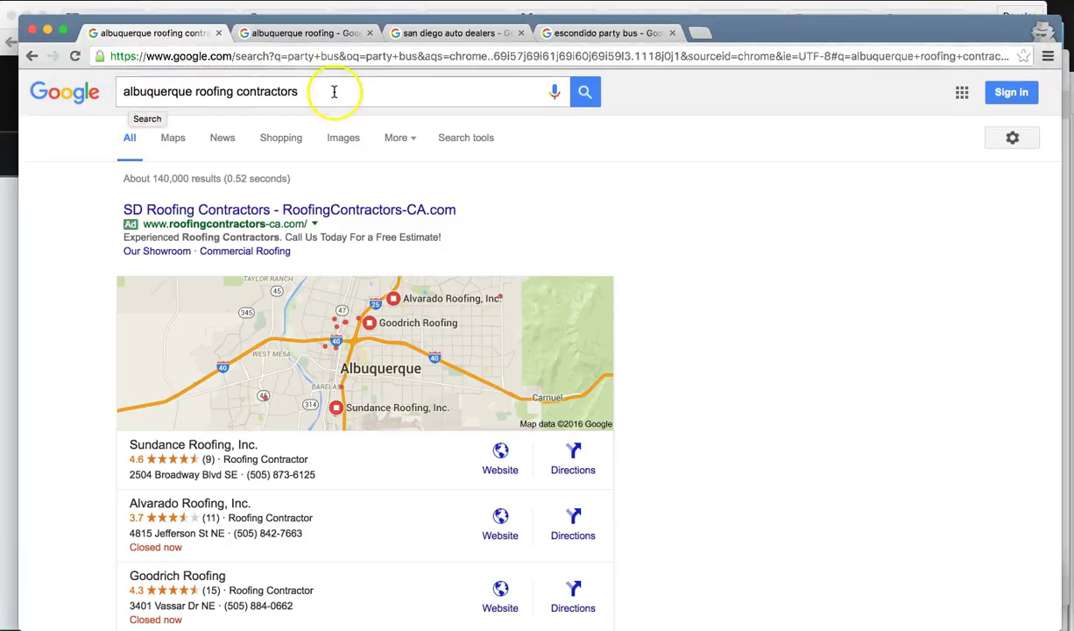
{"action": "scroll", "coordinate": [775, 401], "scroll_direction": "down", "scroll_amount": 5}
{"action": "scroll", "coordinate": [775, 401], "scroll_direction": "down", "scroll_amount": 10}
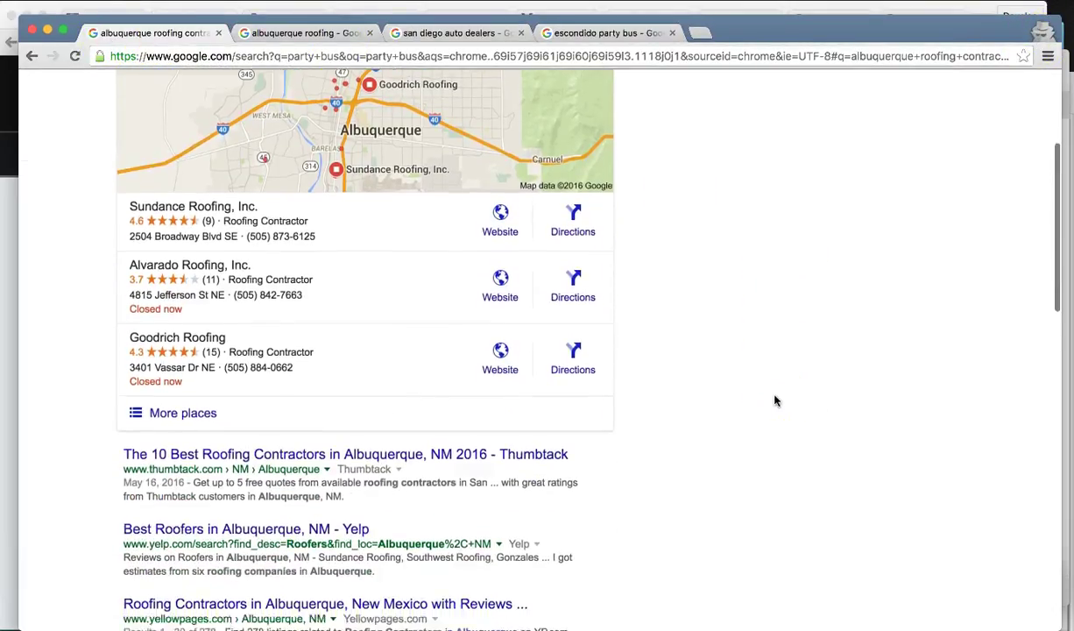
{"action": "scroll", "coordinate": [774, 400], "scroll_direction": "down", "scroll_amount": 7}
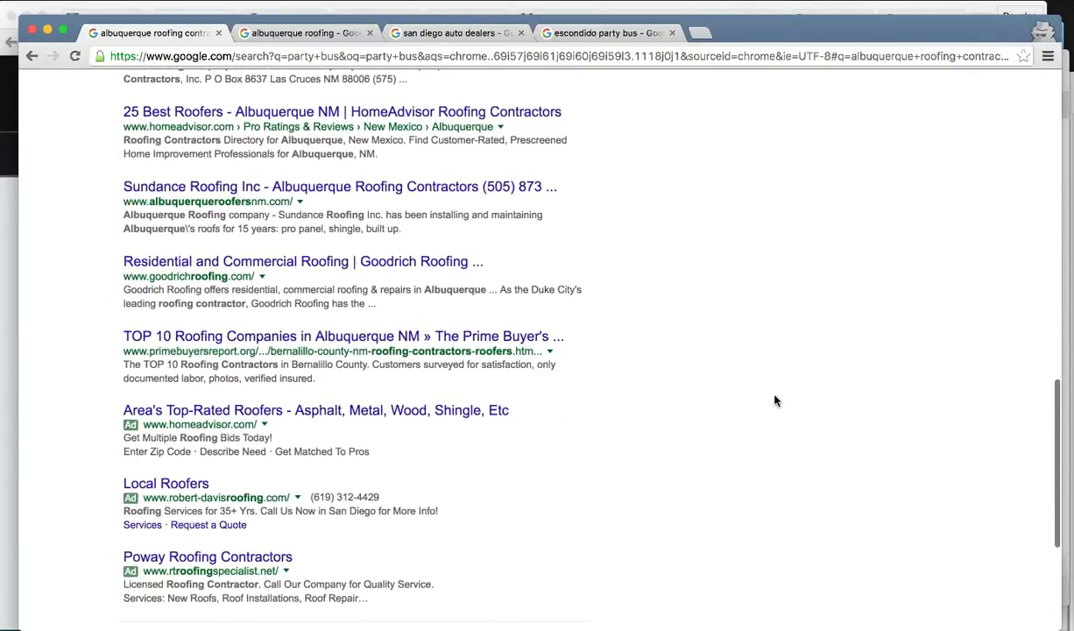
{"action": "scroll", "coordinate": [774, 400], "scroll_direction": "down", "scroll_amount": 2}
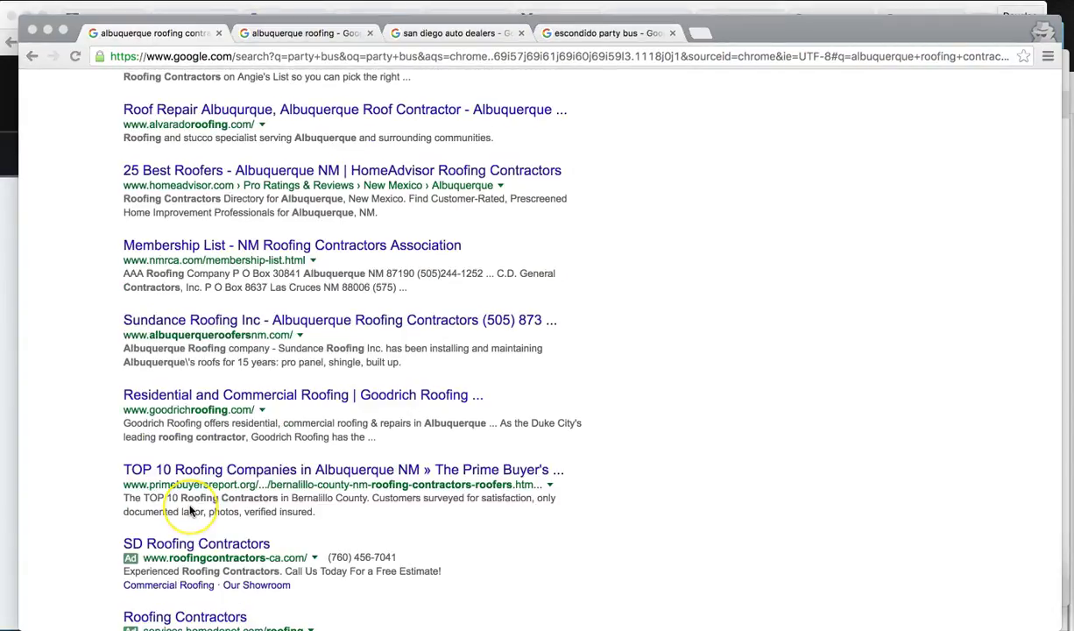
{"action": "scroll", "coordinate": [190, 510], "scroll_direction": "down", "scroll_amount": 4}
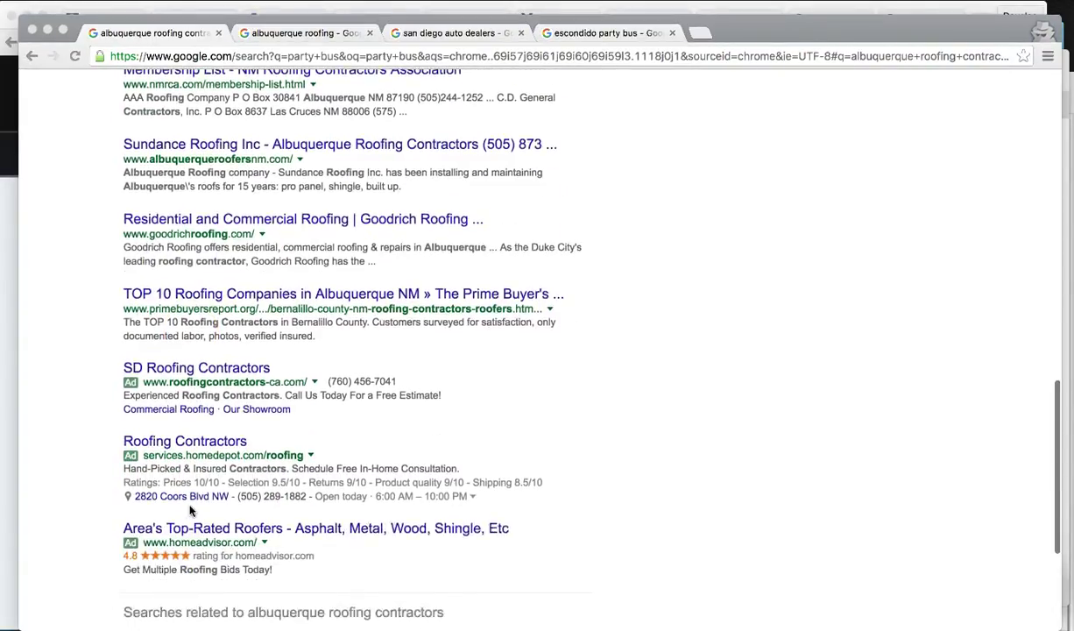
{"action": "scroll", "coordinate": [190, 510], "scroll_direction": "down", "scroll_amount": 5}
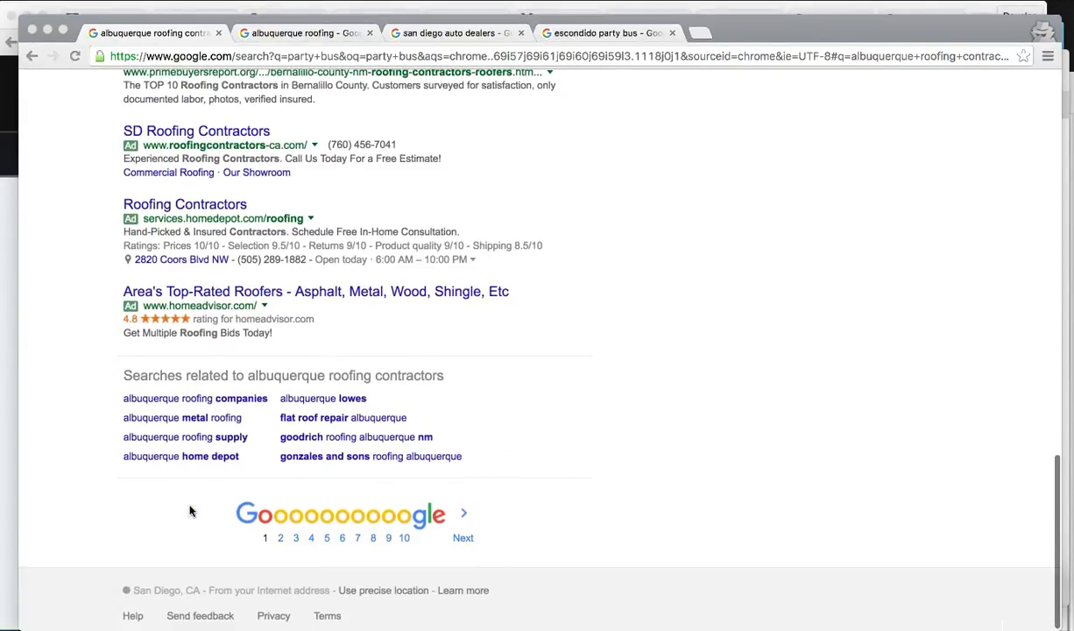
{"action": "scroll", "coordinate": [385, 522], "scroll_direction": "up", "scroll_amount": 15}
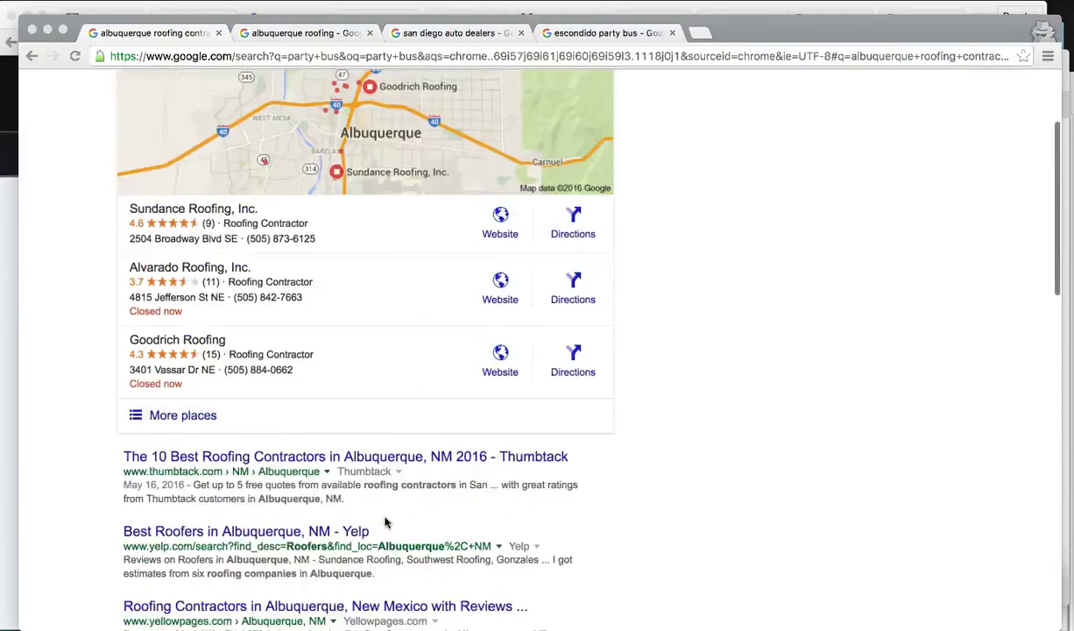
{"action": "key", "text": "ctrl+Up"}
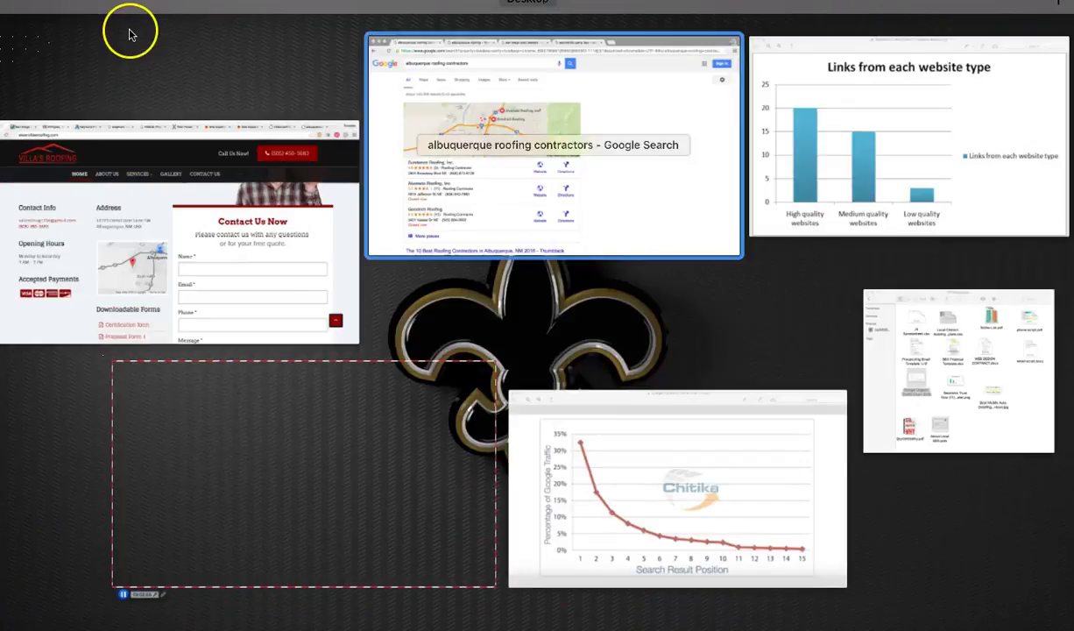
{"action": "key", "text": "ctrl+Up"}
Step: Check the 'albuquerque roofing' results and search suggestions, then raise the Organic Traffic Chart 2015
{"action": "left_click", "coordinate": [291, 32]}
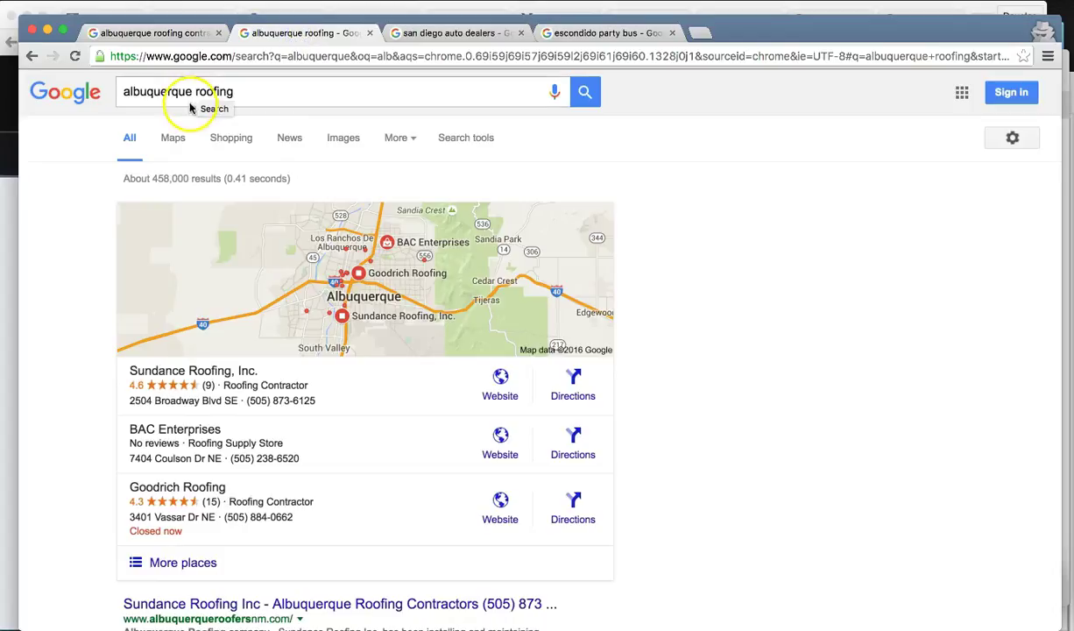
{"action": "left_click", "coordinate": [234, 91]}
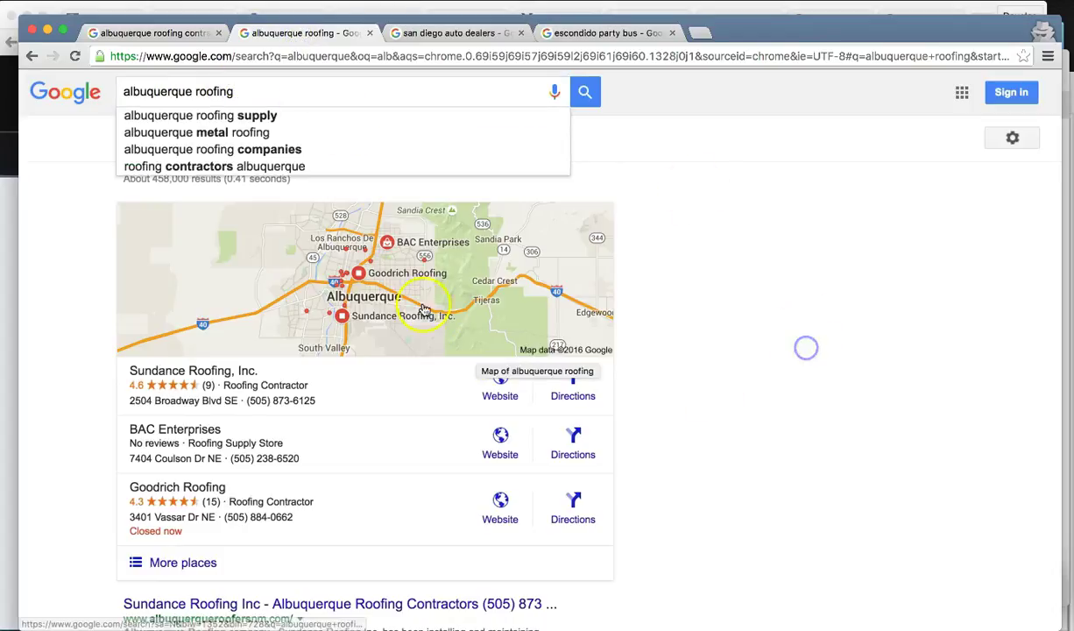
{"action": "scroll", "coordinate": [743, 460], "scroll_direction": "down", "scroll_amount": 7}
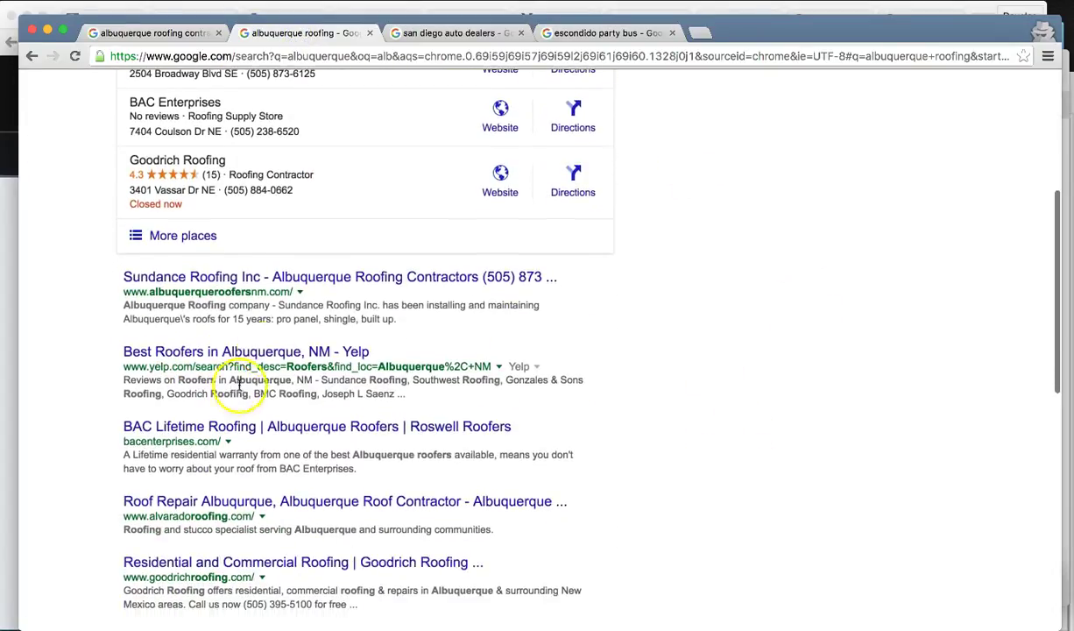
{"action": "scroll", "coordinate": [784, 352], "scroll_direction": "up", "scroll_amount": 7}
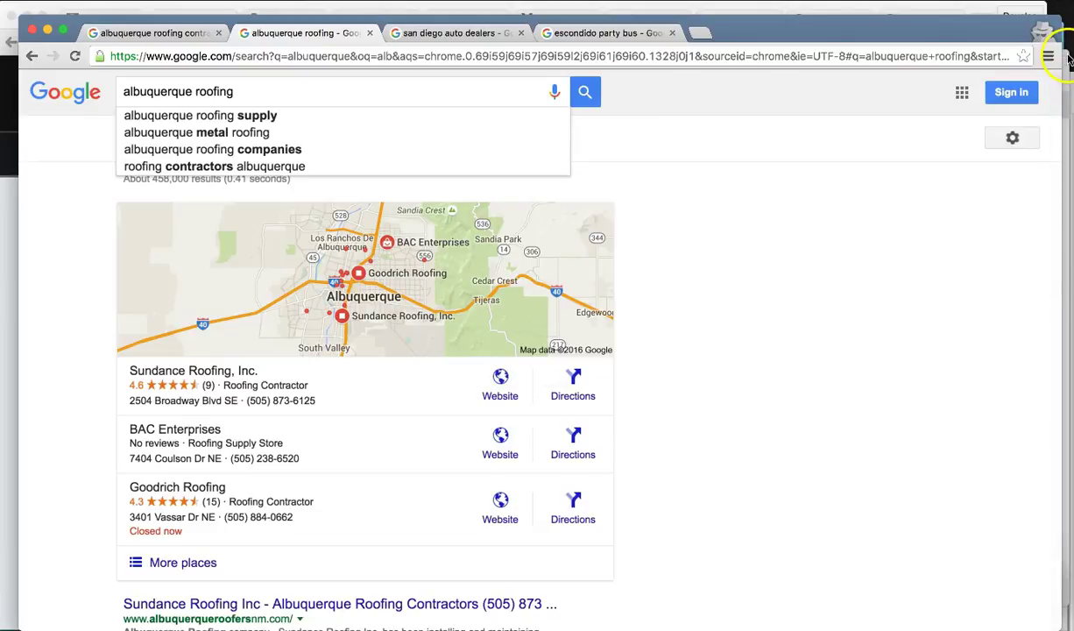
{"action": "left_click", "coordinate": [1013, 30]}
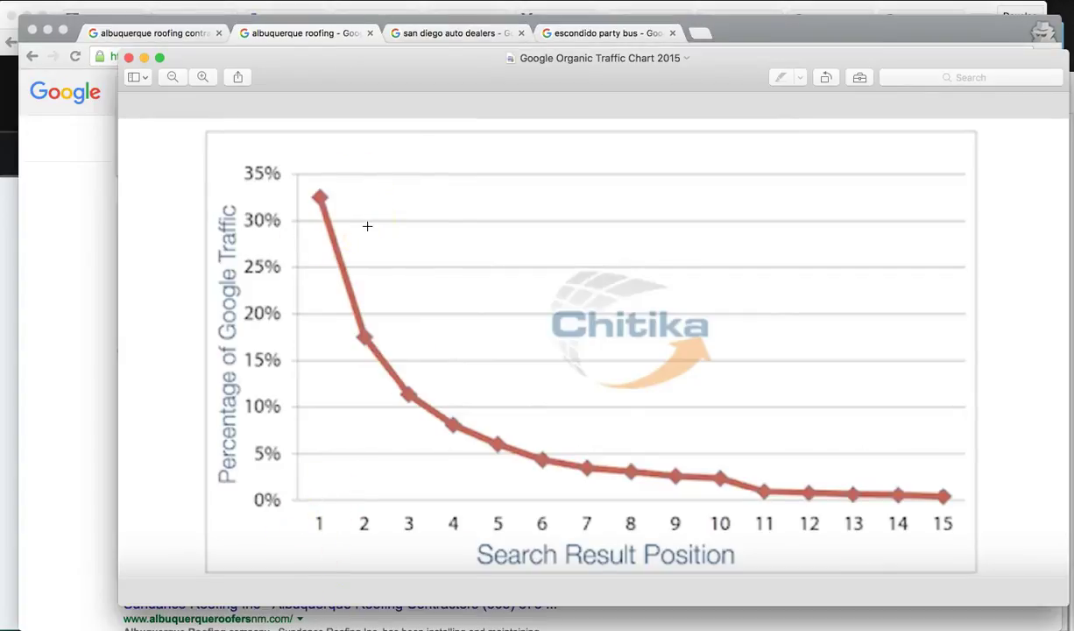
Step: Compare the Google results against the organic traffic chart, then return to Villa's Roofing's site
{"action": "left_click", "coordinate": [77, 173]}
{"action": "scroll", "coordinate": [175, 403], "scroll_direction": "down", "scroll_amount": 5}
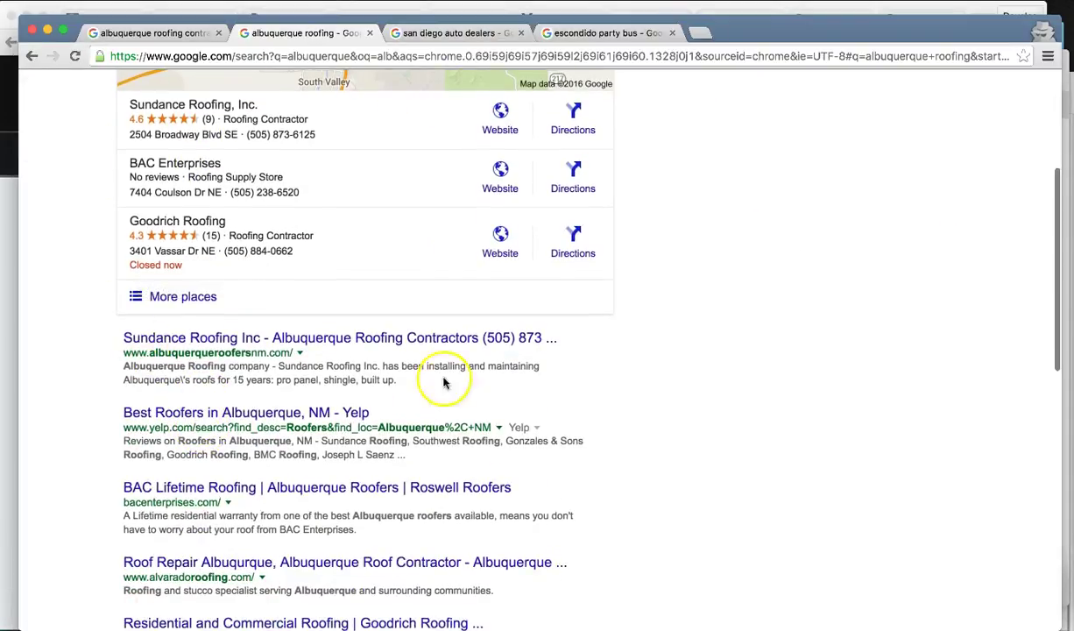
{"action": "scroll", "coordinate": [153, 349], "scroll_direction": "up", "scroll_amount": 3}
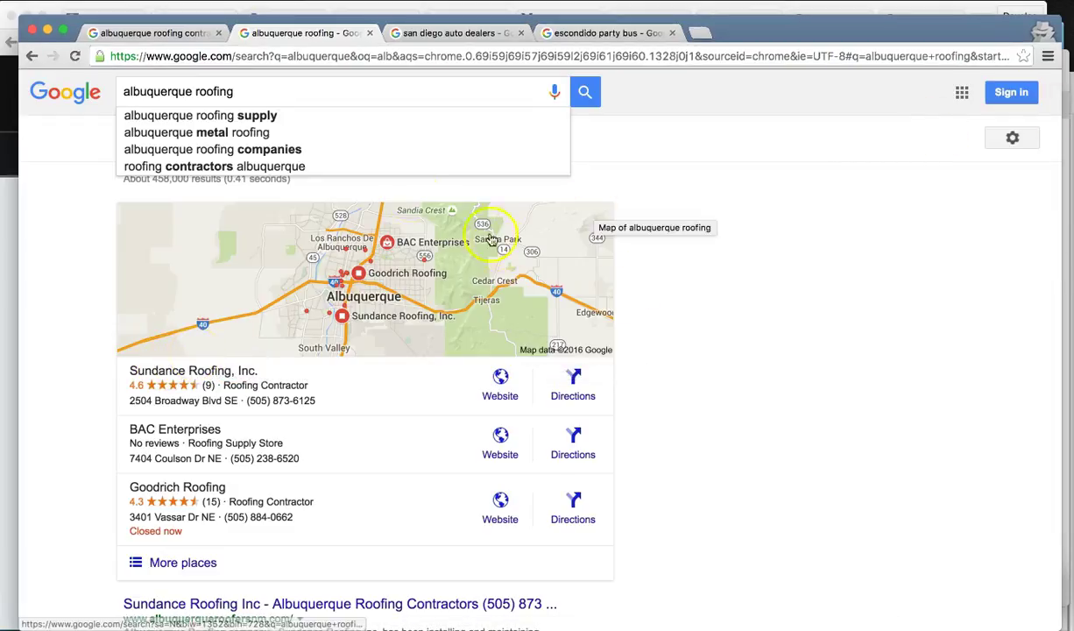
{"action": "scroll", "coordinate": [664, 453], "scroll_direction": "down", "scroll_amount": 15}
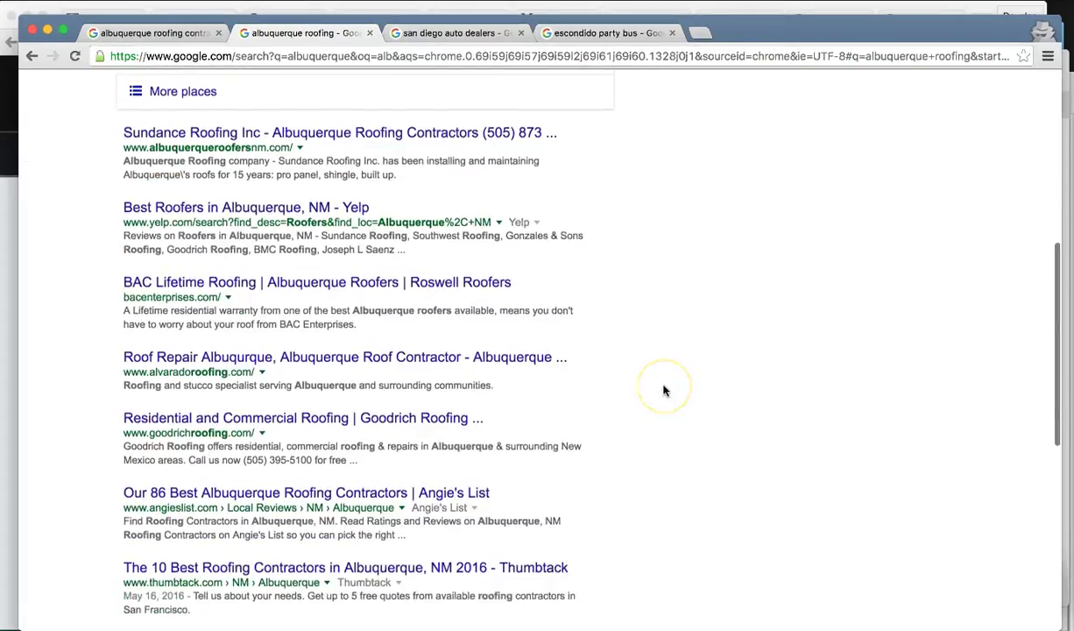
{"action": "scroll", "coordinate": [664, 391], "scroll_direction": "up", "scroll_amount": 15}
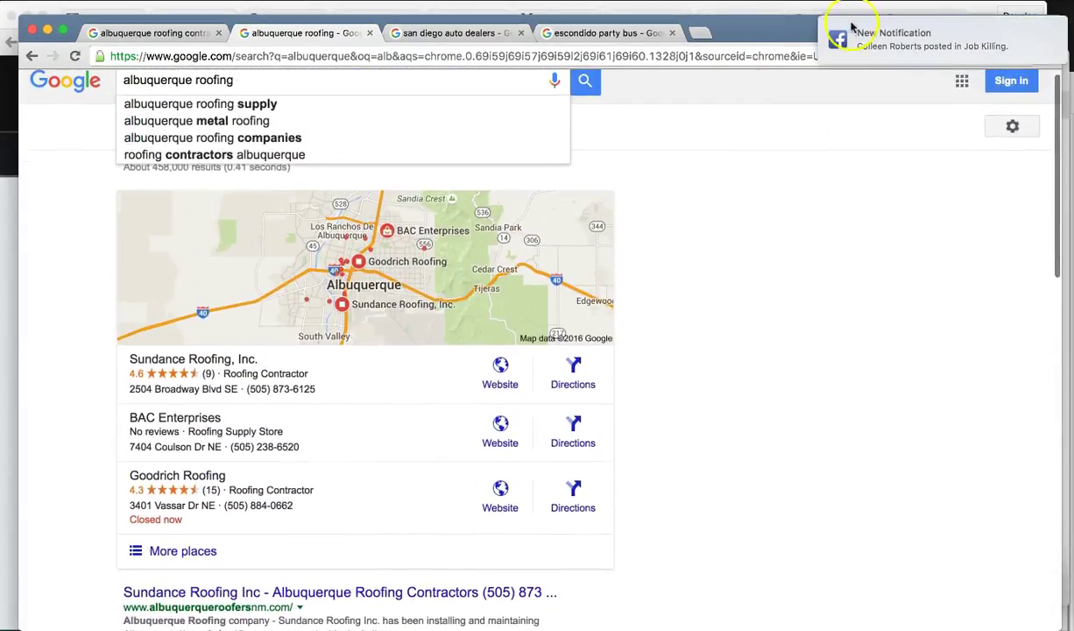
{"action": "key", "text": "super+Tab"}
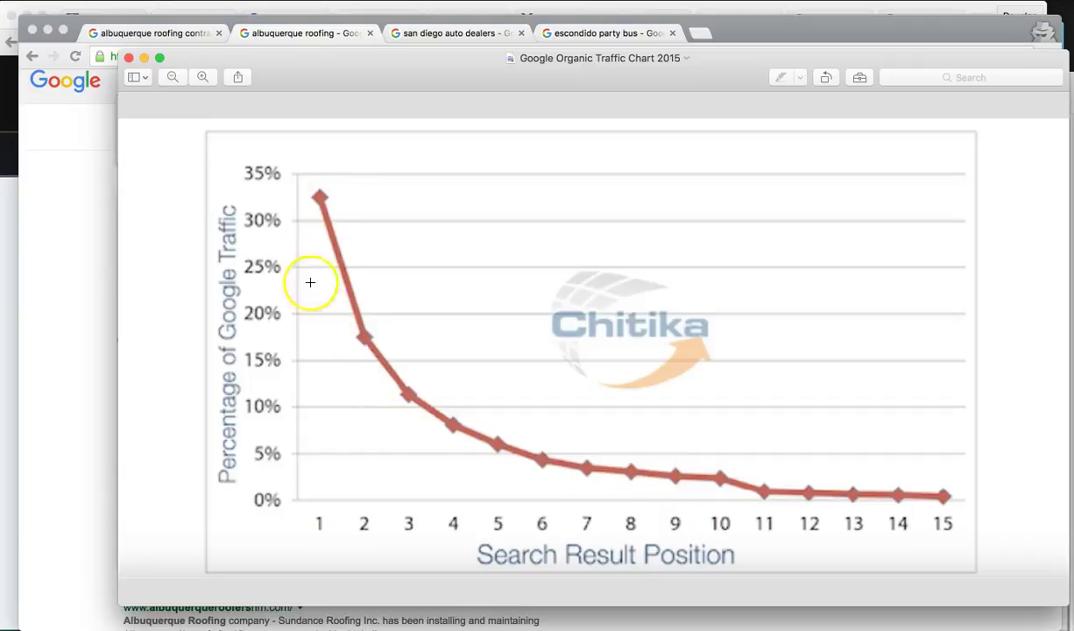
{"action": "left_click", "coordinate": [77, 9]}
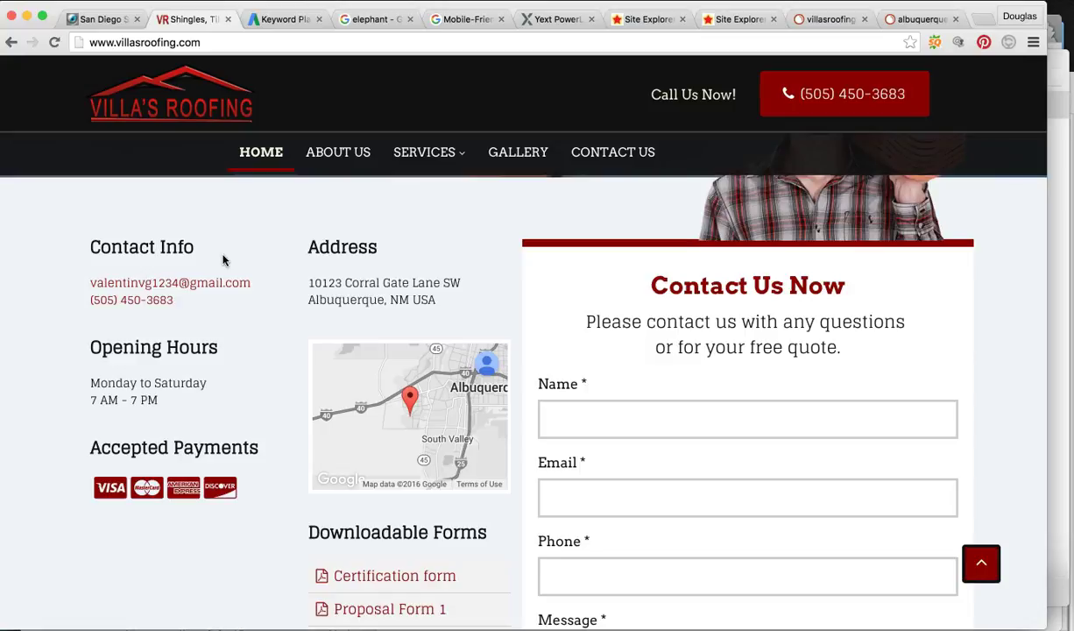
Step: Browse the Keyword Planner's 681 Albuquerque roofing-contractor ideas, then raise the albuquerque roofing results
{"action": "left_click", "coordinate": [267, 20]}
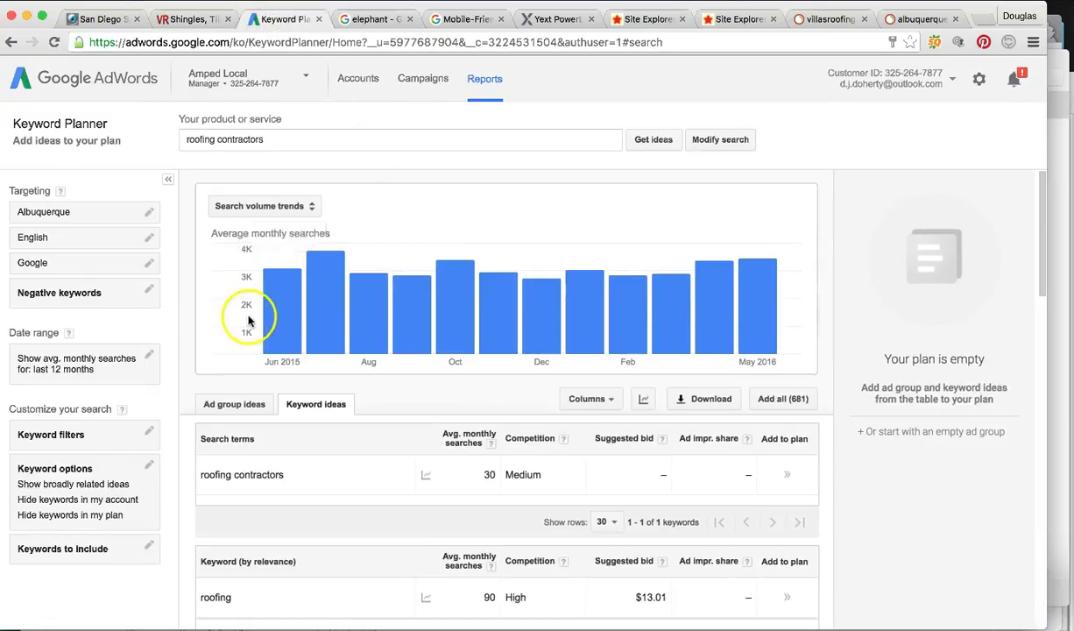
{"action": "mouse_move", "coordinate": [254, 311]}
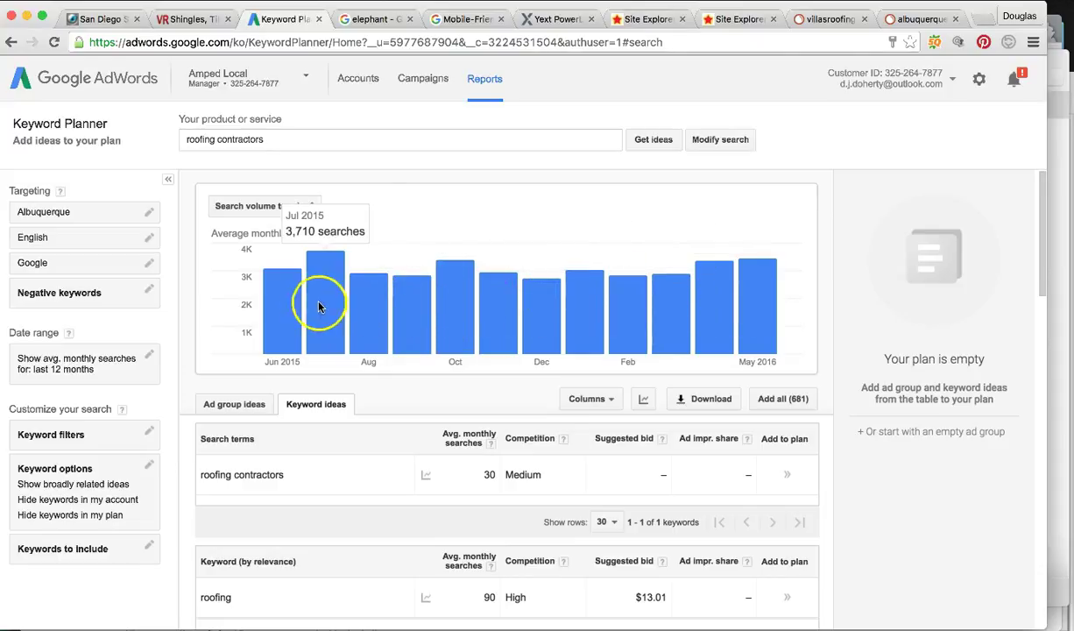
{"action": "scroll", "coordinate": [263, 306], "scroll_direction": "down", "scroll_amount": 5}
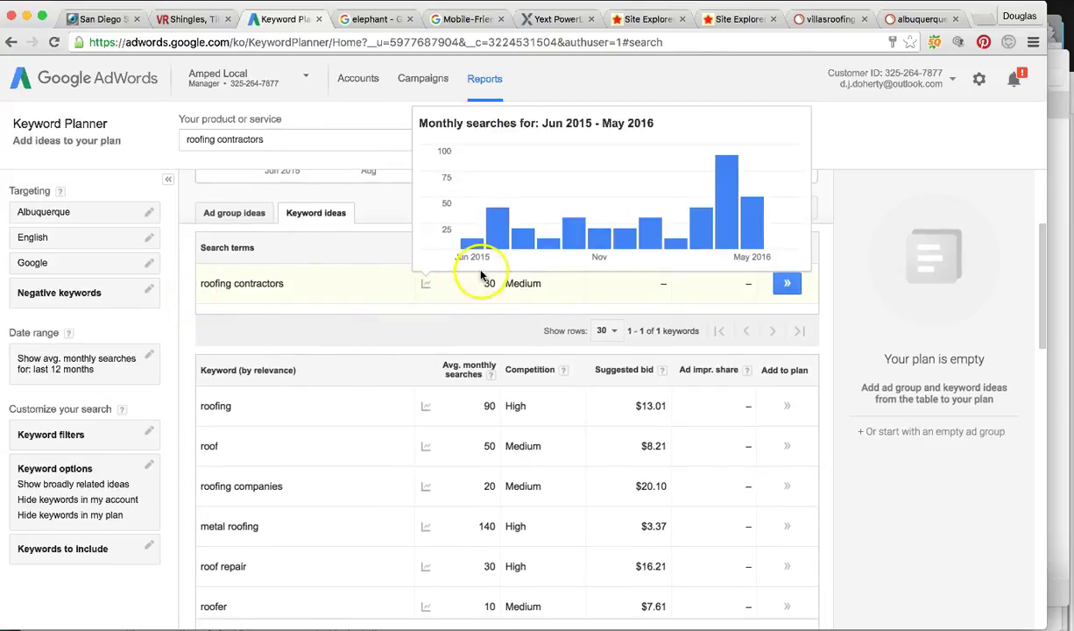
{"action": "scroll", "coordinate": [412, 352], "scroll_direction": "down", "scroll_amount": 2}
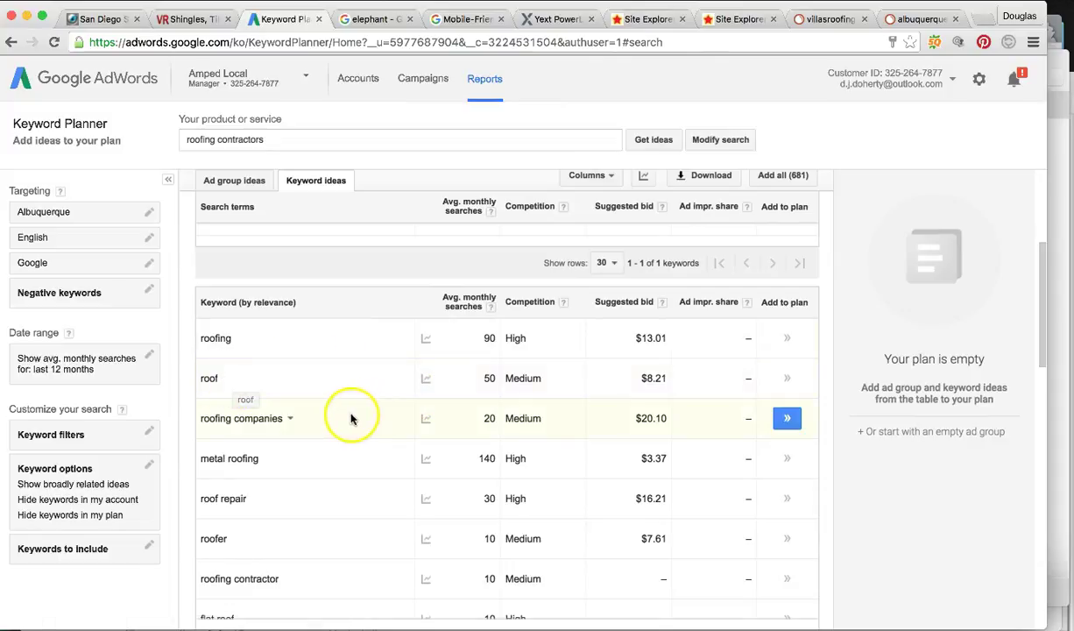
{"action": "scroll", "coordinate": [350, 418], "scroll_direction": "down", "scroll_amount": 1}
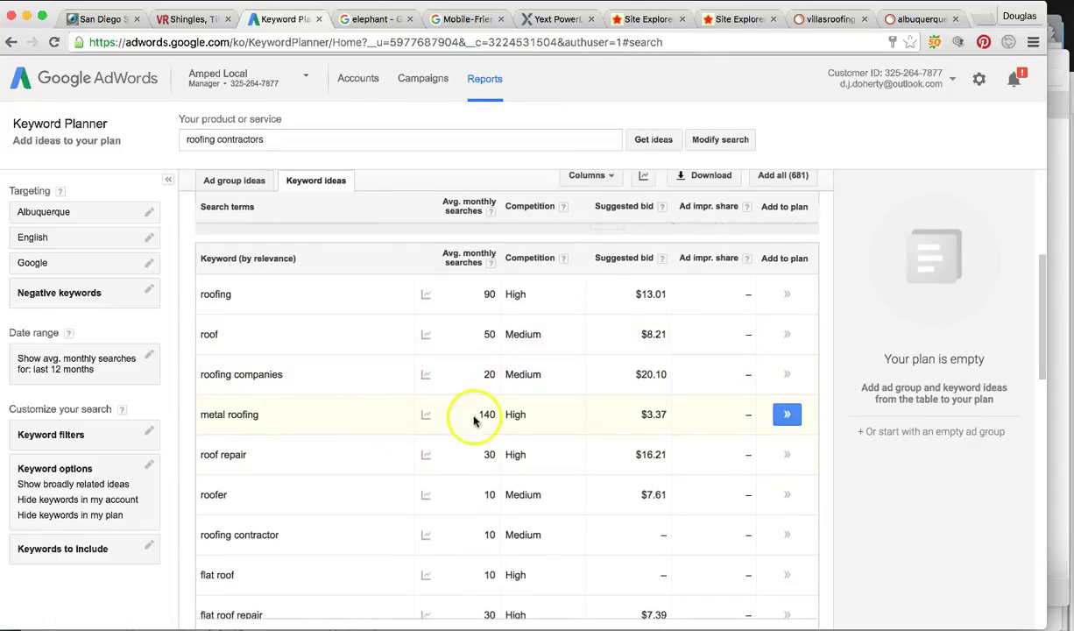
{"action": "scroll", "coordinate": [396, 407], "scroll_direction": "down", "scroll_amount": 4}
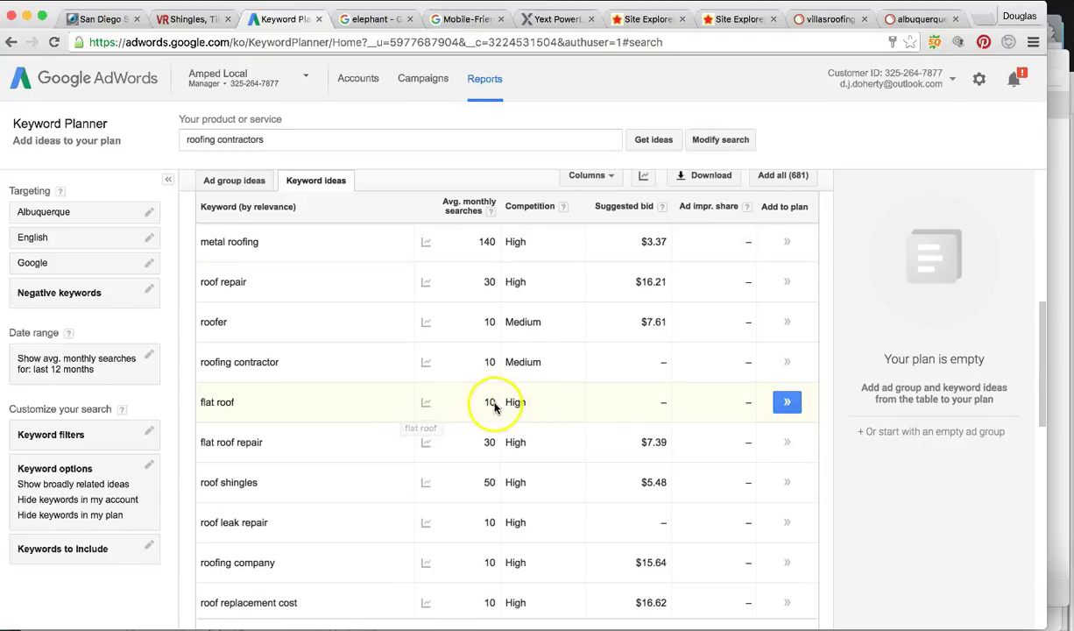
{"action": "scroll", "coordinate": [280, 414], "scroll_direction": "down", "scroll_amount": 10}
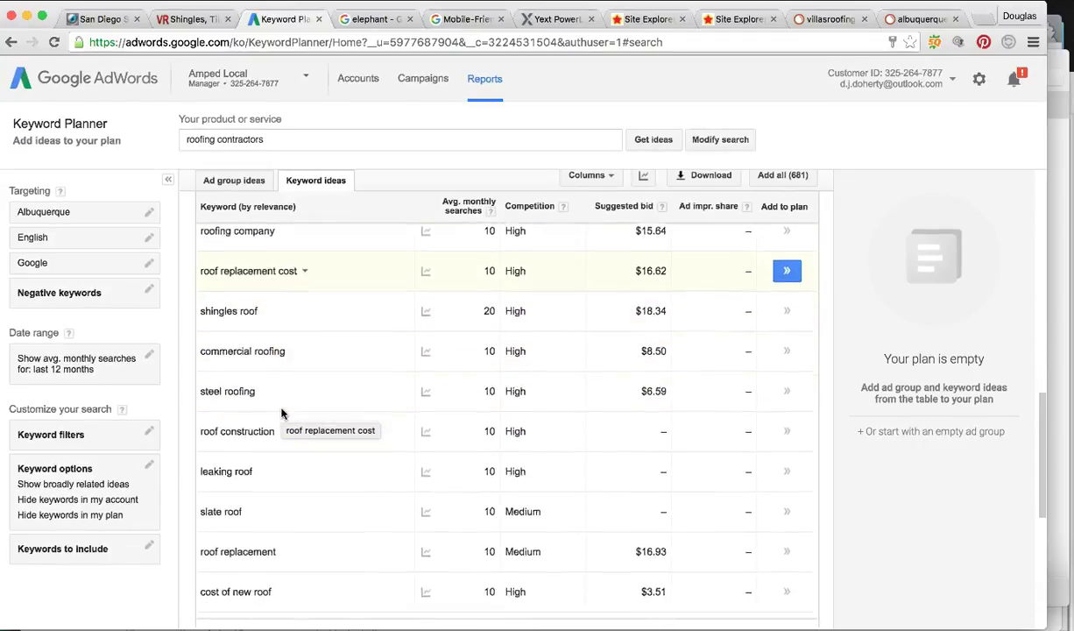
{"action": "scroll", "coordinate": [281, 414], "scroll_direction": "down", "scroll_amount": 5}
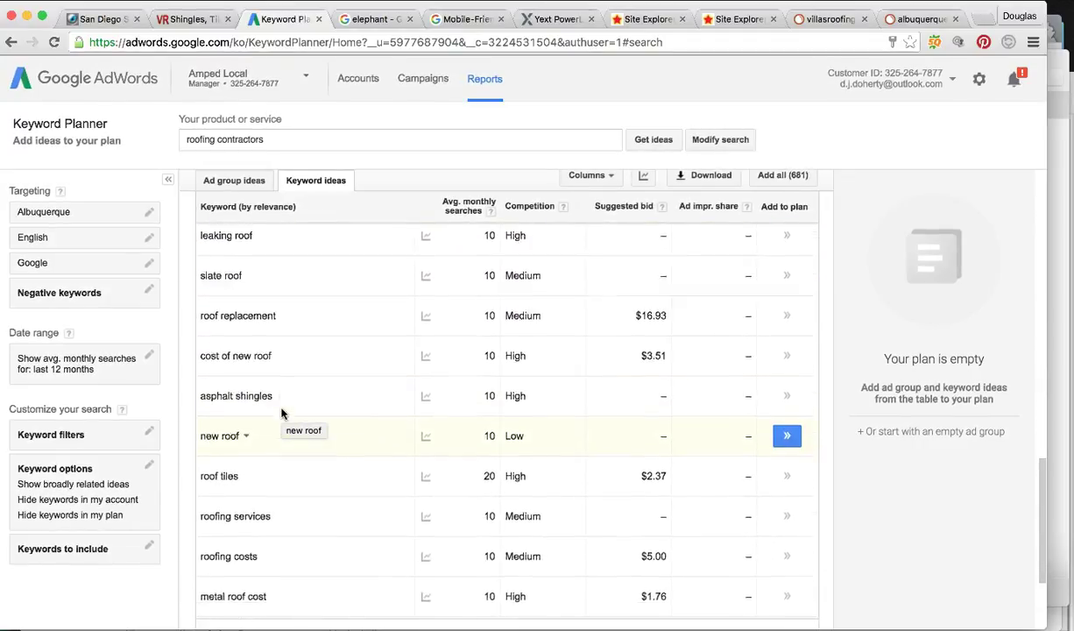
{"action": "scroll", "coordinate": [281, 414], "scroll_direction": "up", "scroll_amount": 13}
{"action": "scroll", "coordinate": [281, 413], "scroll_direction": "down", "scroll_amount": 12}
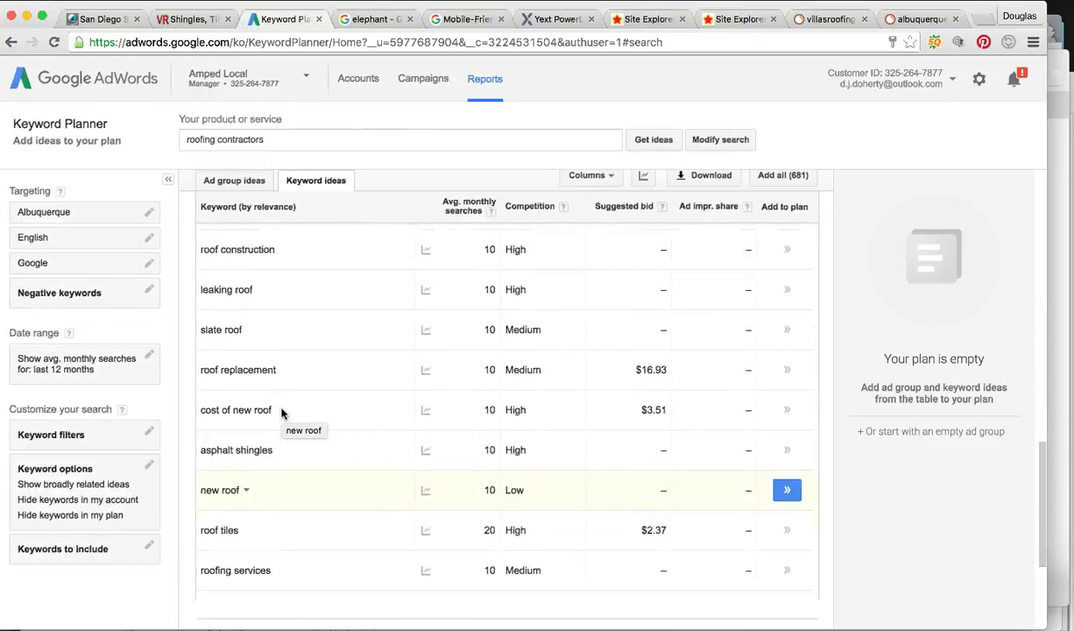
{"action": "scroll", "coordinate": [281, 414], "scroll_direction": "down", "scroll_amount": 3}
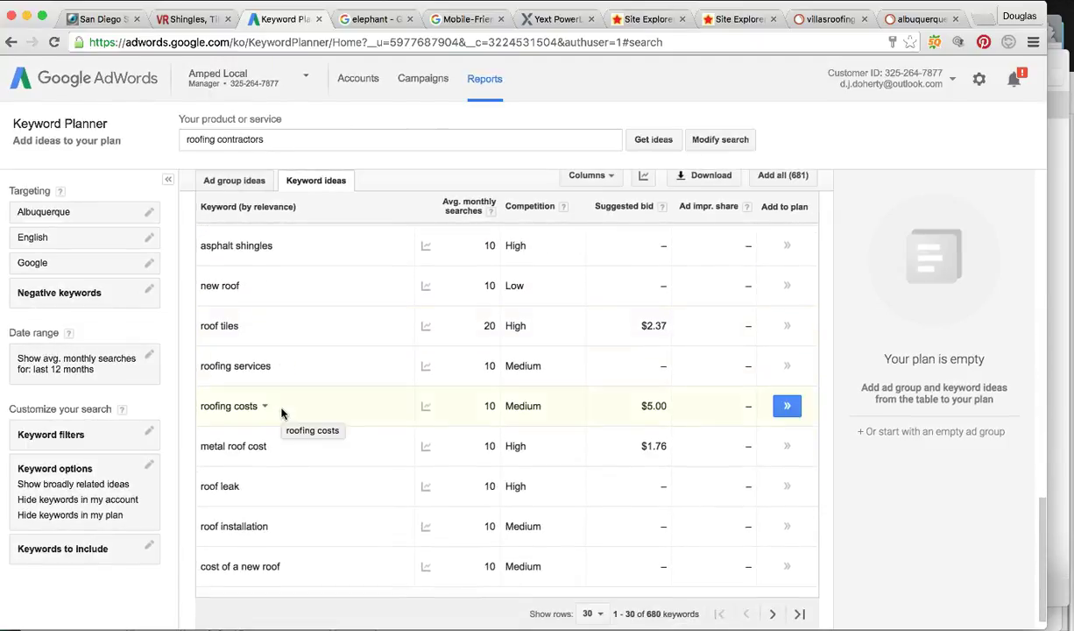
{"action": "scroll", "coordinate": [282, 413], "scroll_direction": "up", "scroll_amount": 8}
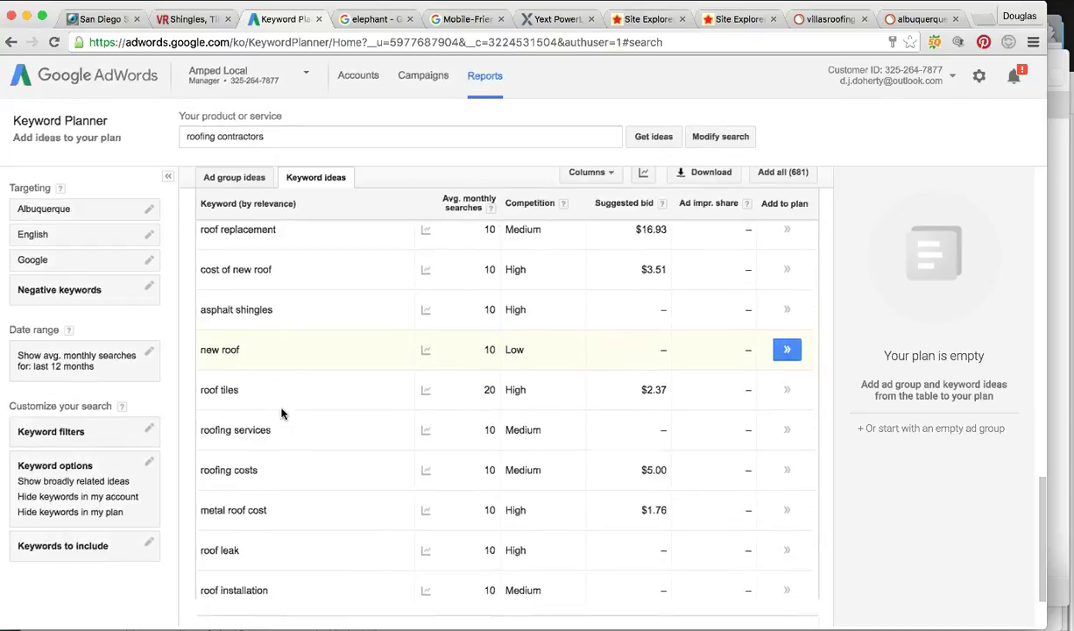
{"action": "scroll", "coordinate": [281, 414], "scroll_direction": "up", "scroll_amount": 14}
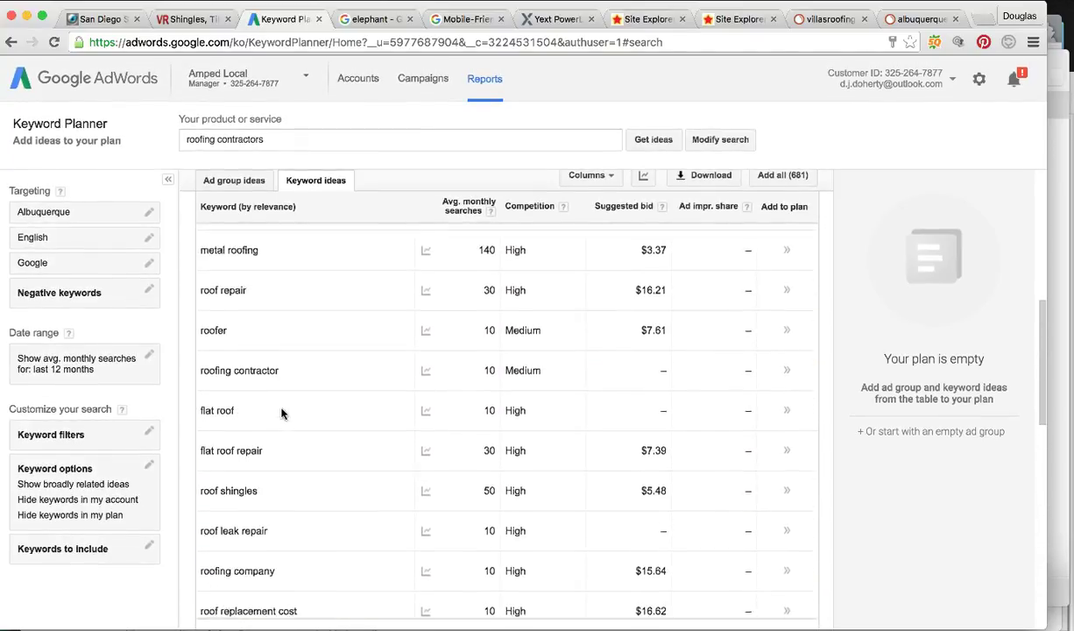
{"action": "scroll", "coordinate": [281, 414], "scroll_direction": "up", "scroll_amount": 2}
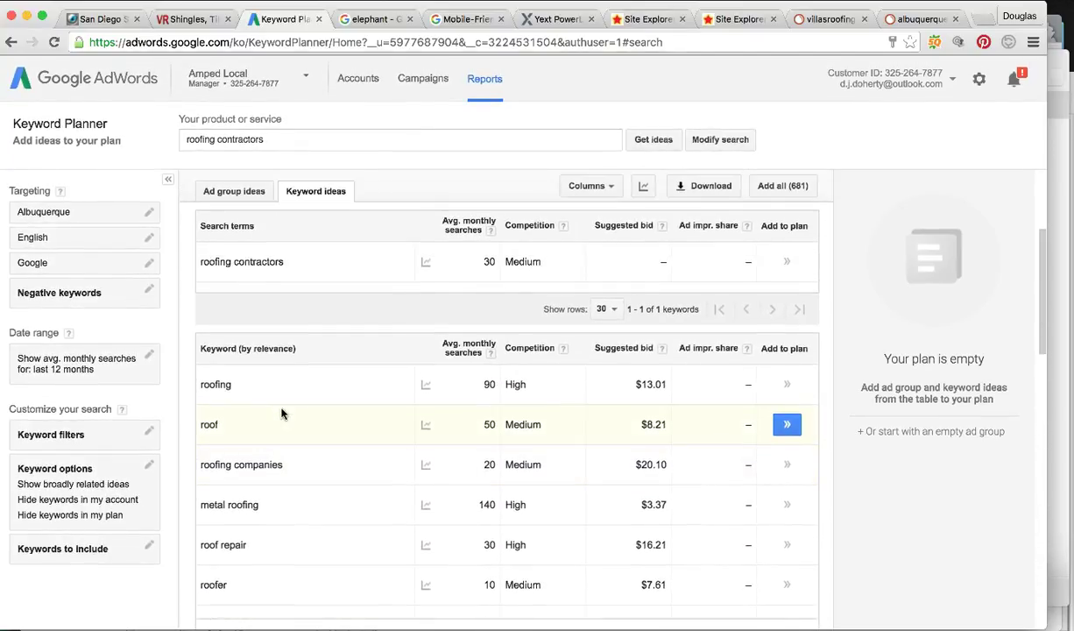
{"action": "scroll", "coordinate": [281, 414], "scroll_direction": "up", "scroll_amount": 5}
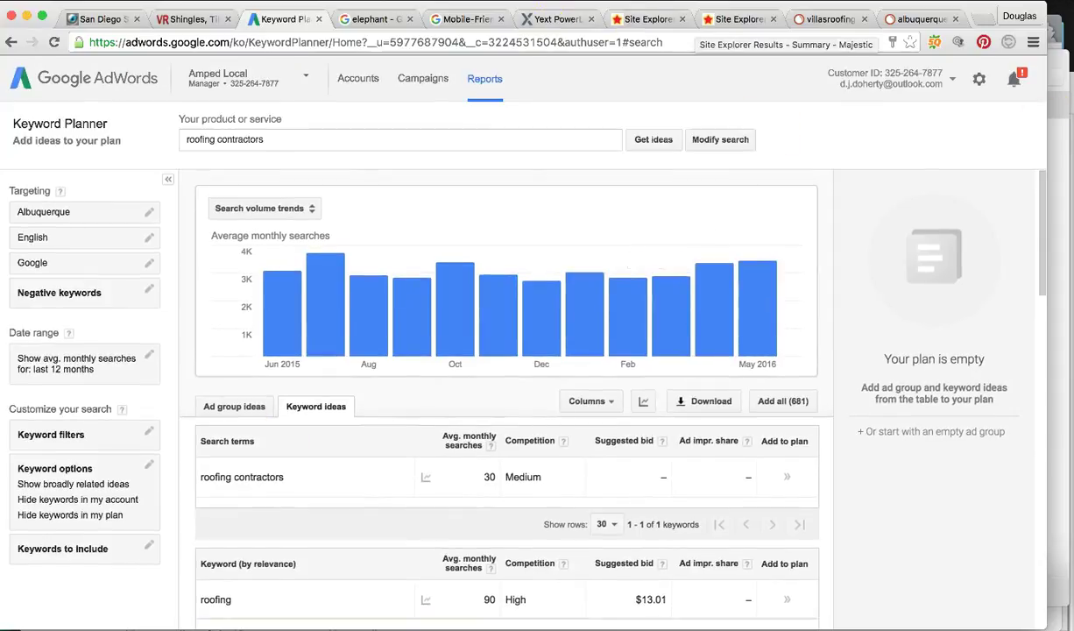
{"action": "left_click", "coordinate": [1059, 58]}
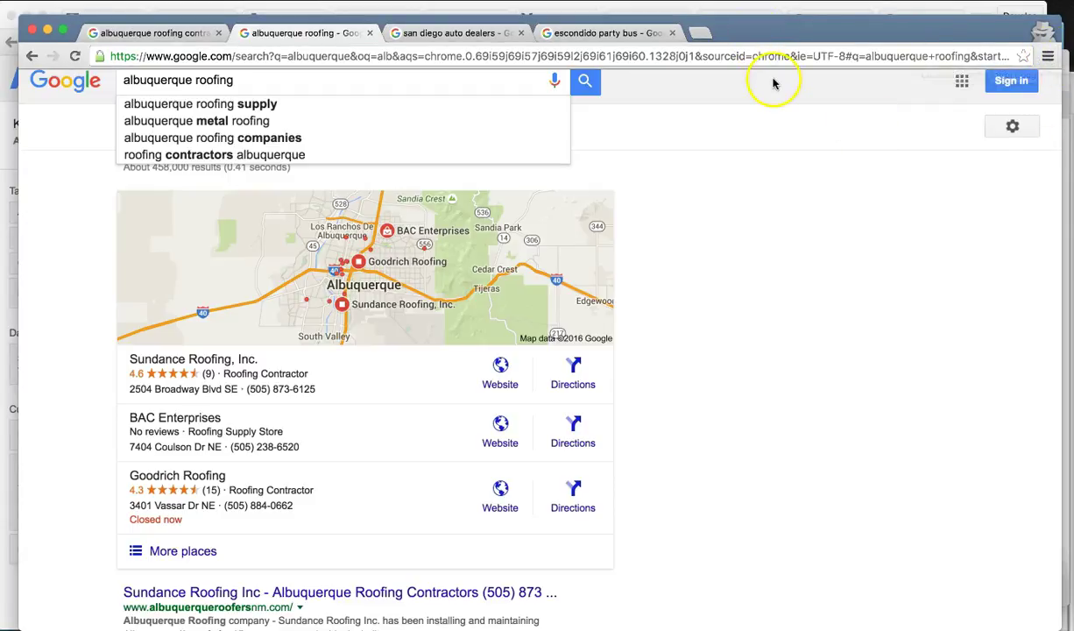
Step: View the 'albuquerque roofing contractors' results, then return to the Keyword Planner window
{"action": "left_click", "coordinate": [759, 232]}
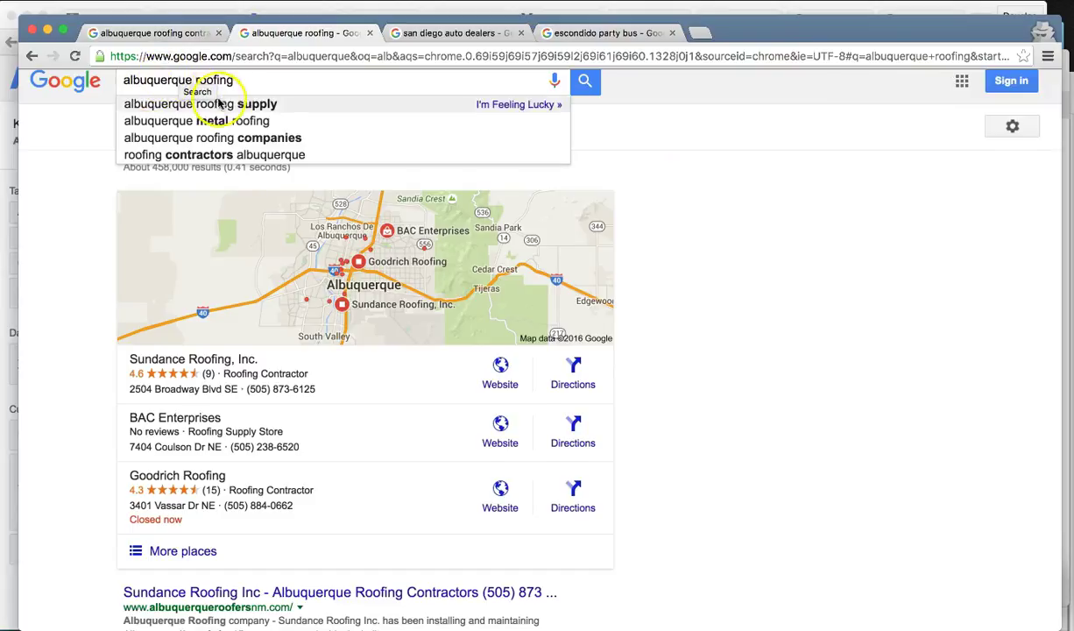
{"action": "left_click", "coordinate": [171, 32]}
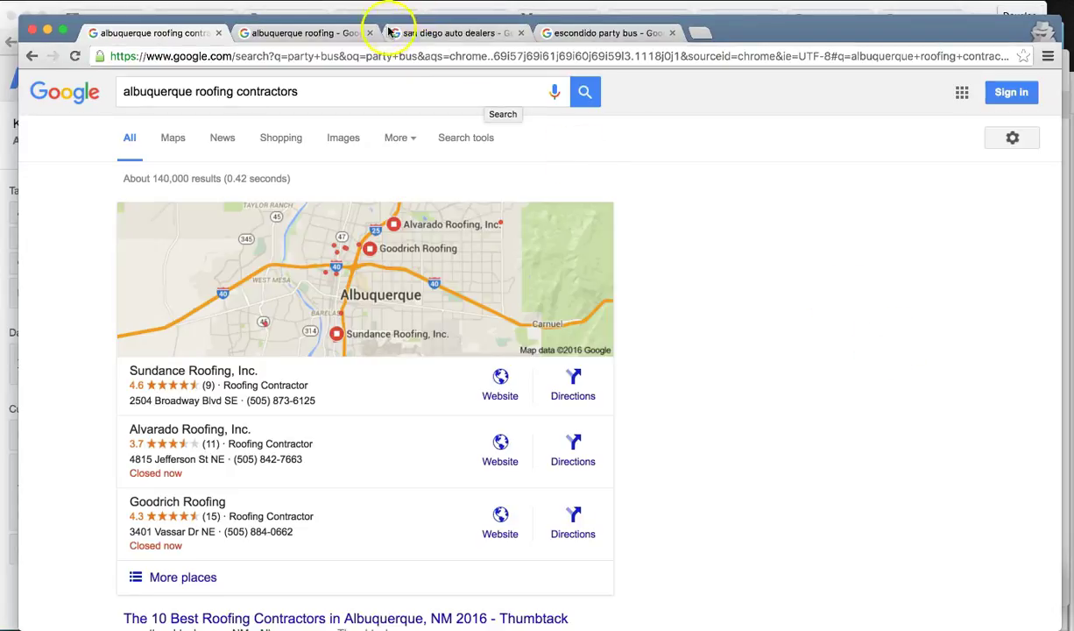
{"action": "left_click", "coordinate": [392, 9]}
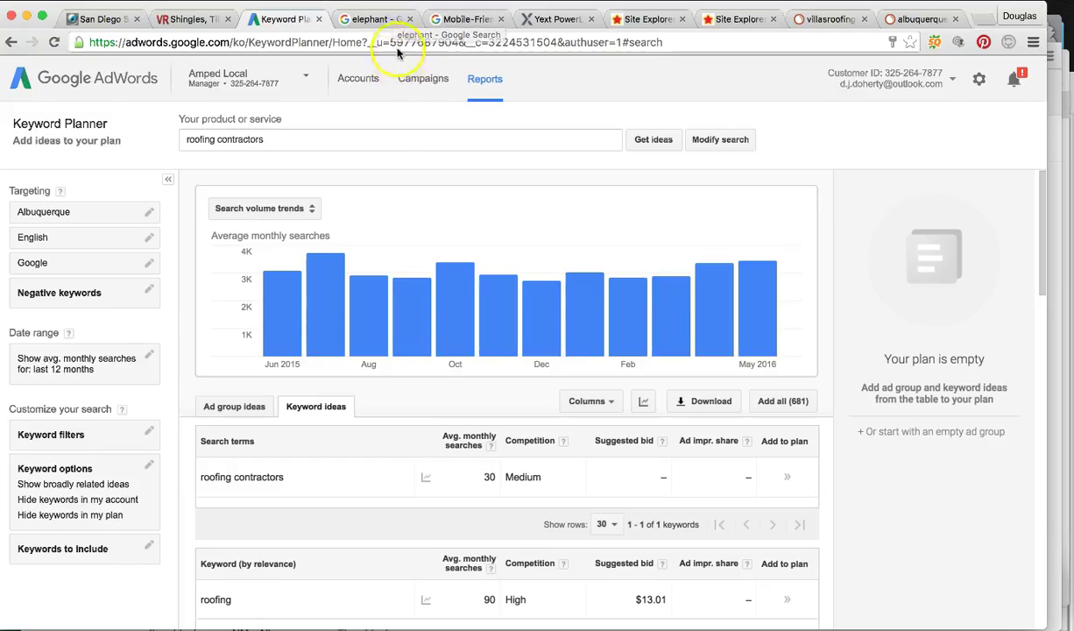
Step: Read the monthly search volume trend bars, then open the villasroofing.com SEMrush organic report
{"action": "scroll", "coordinate": [392, 437], "scroll_direction": "down", "scroll_amount": 3}
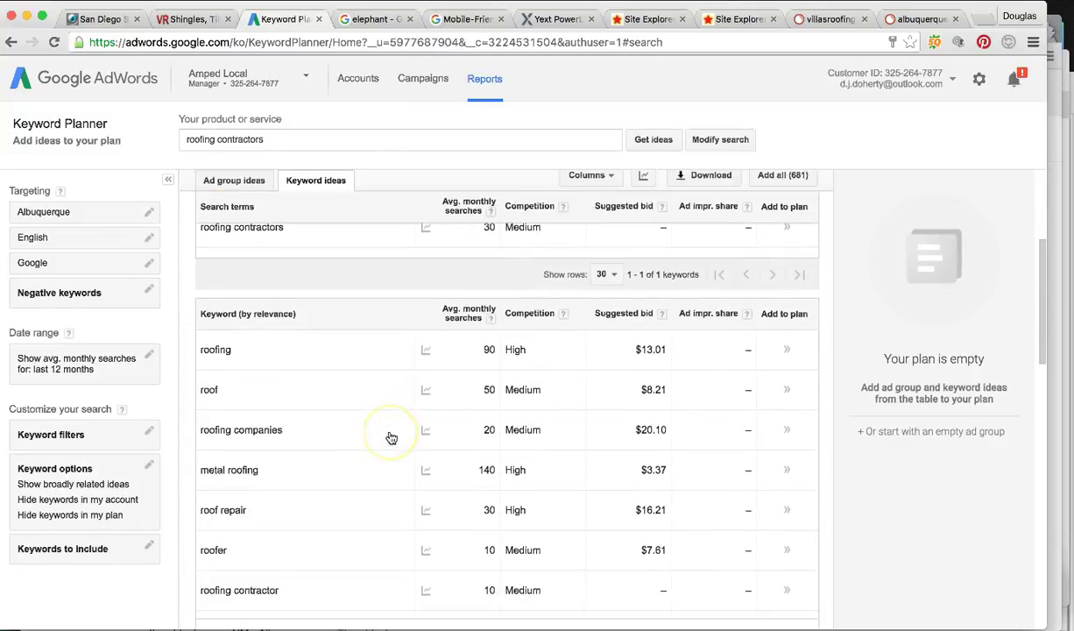
{"action": "scroll", "coordinate": [391, 439], "scroll_direction": "up", "scroll_amount": 3}
{"action": "mouse_move", "coordinate": [423, 303]}
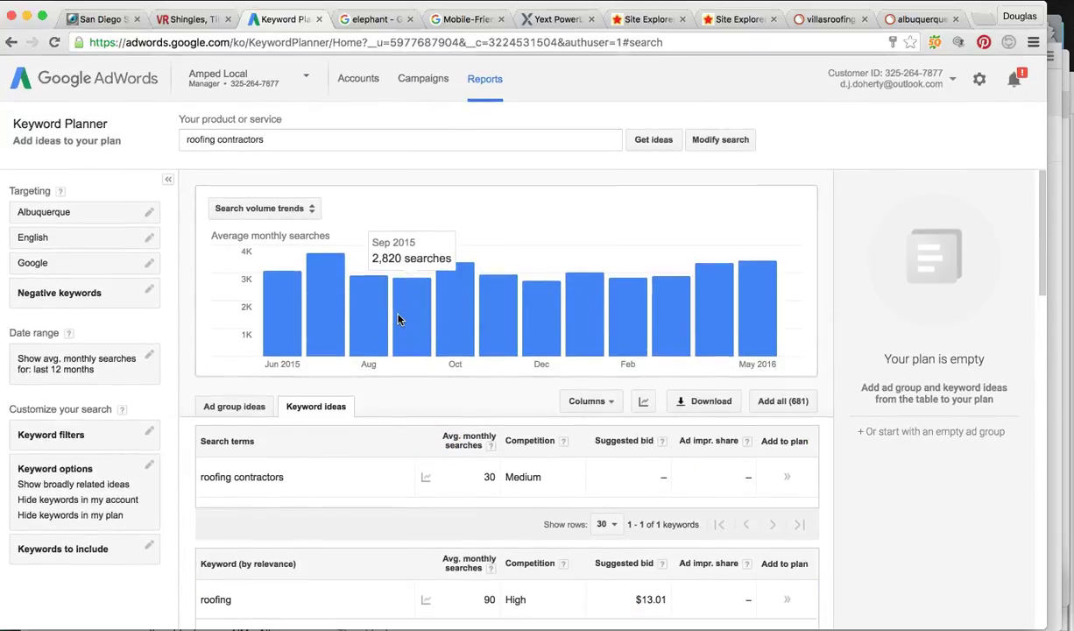
{"action": "mouse_move", "coordinate": [496, 300]}
{"action": "scroll", "coordinate": [513, 313], "scroll_direction": "down", "scroll_amount": 1}
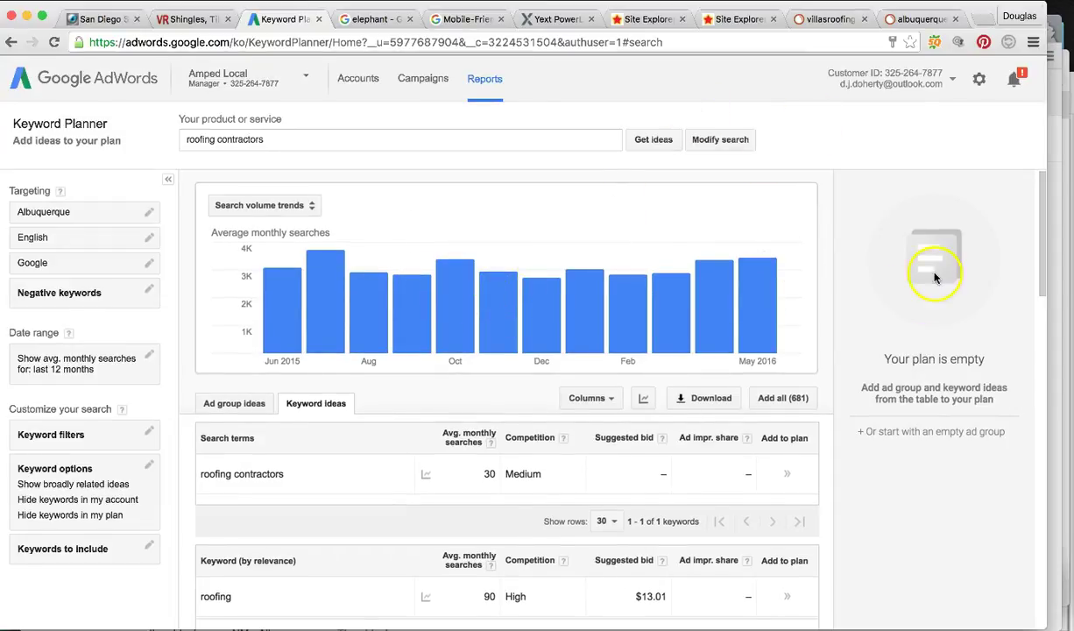
{"action": "left_click", "coordinate": [813, 19]}
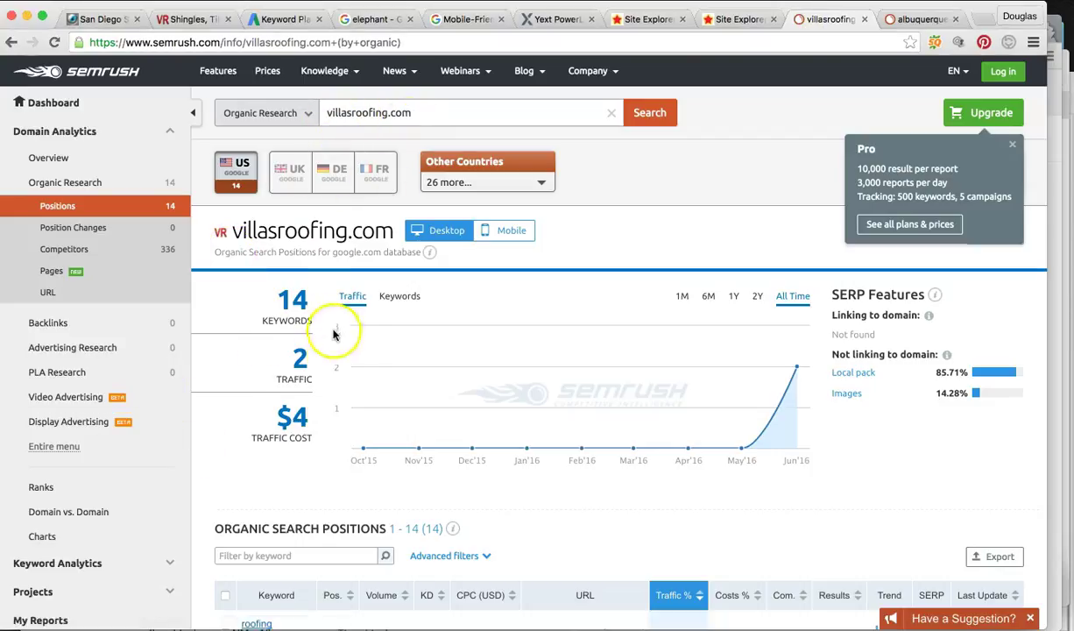
{"action": "mouse_move", "coordinate": [776, 442]}
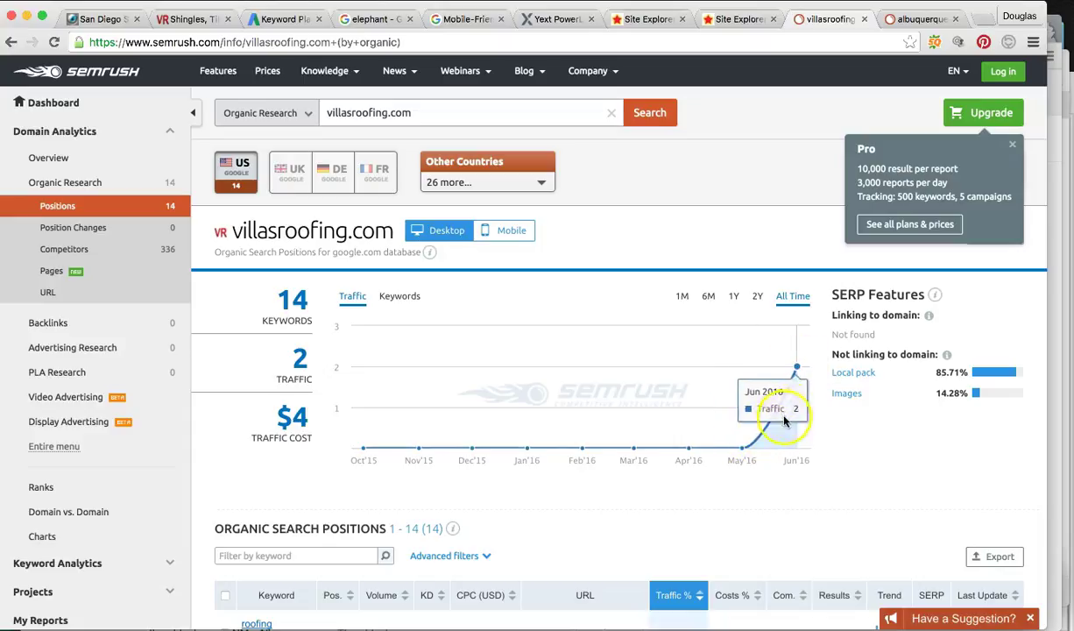
{"action": "scroll", "coordinate": [794, 379], "scroll_direction": "down", "scroll_amount": 2}
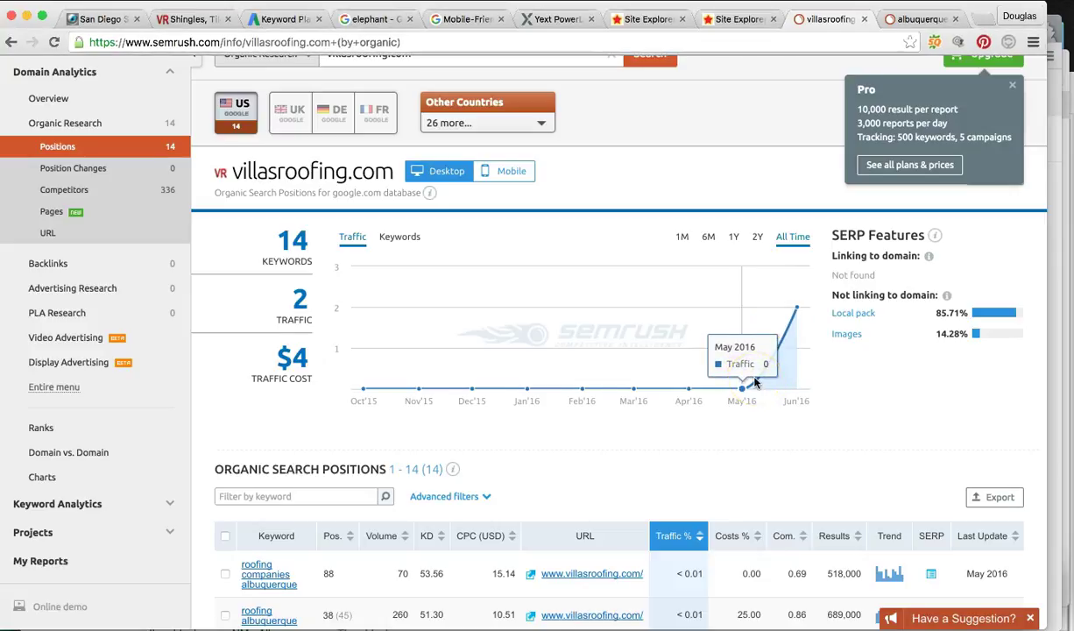
{"action": "scroll", "coordinate": [754, 383], "scroll_direction": "up", "scroll_amount": 2}
{"action": "left_click", "coordinate": [741, 429]}
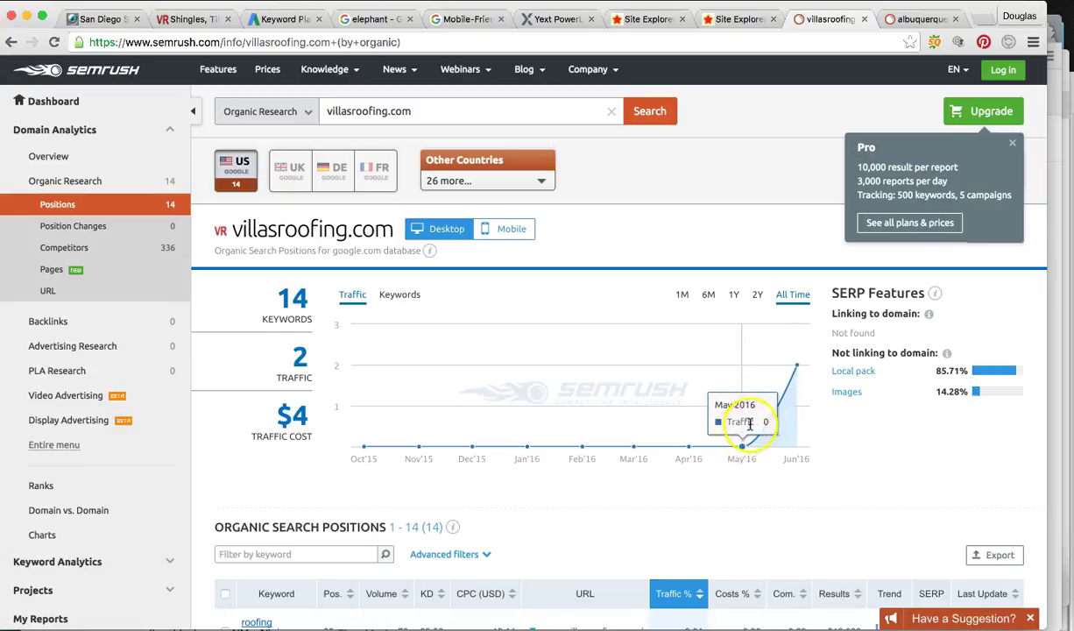
{"action": "scroll", "coordinate": [745, 412], "scroll_direction": "down", "scroll_amount": 1}
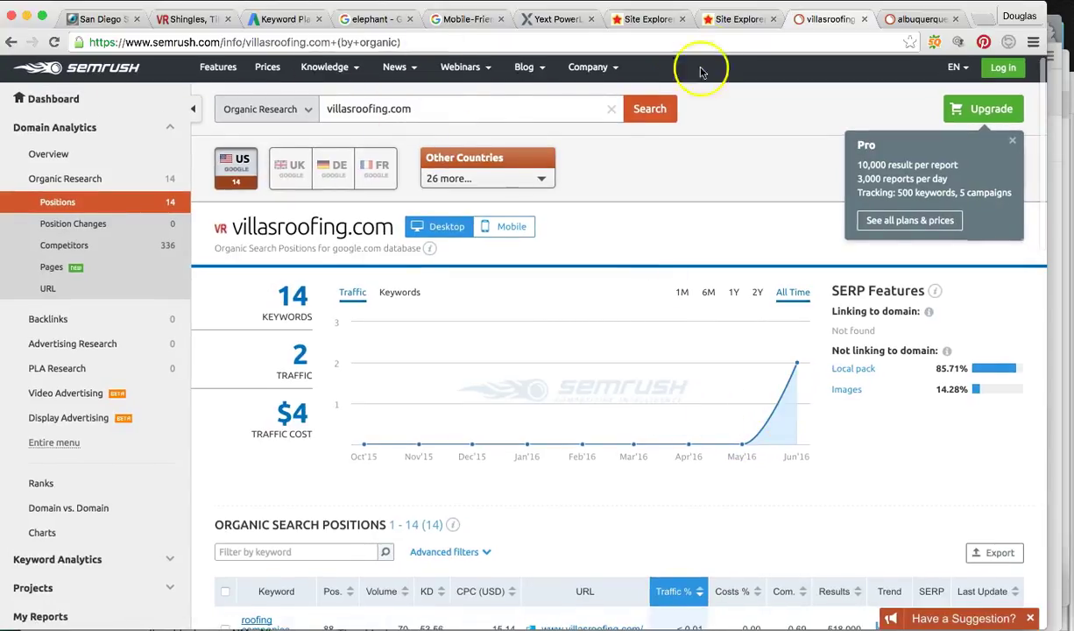
Step: Open albuquerqueroofersnm.com's SEMrush report: 29 keywords, traffic 63, $734 traffic cost
{"action": "left_click", "coordinate": [916, 18]}
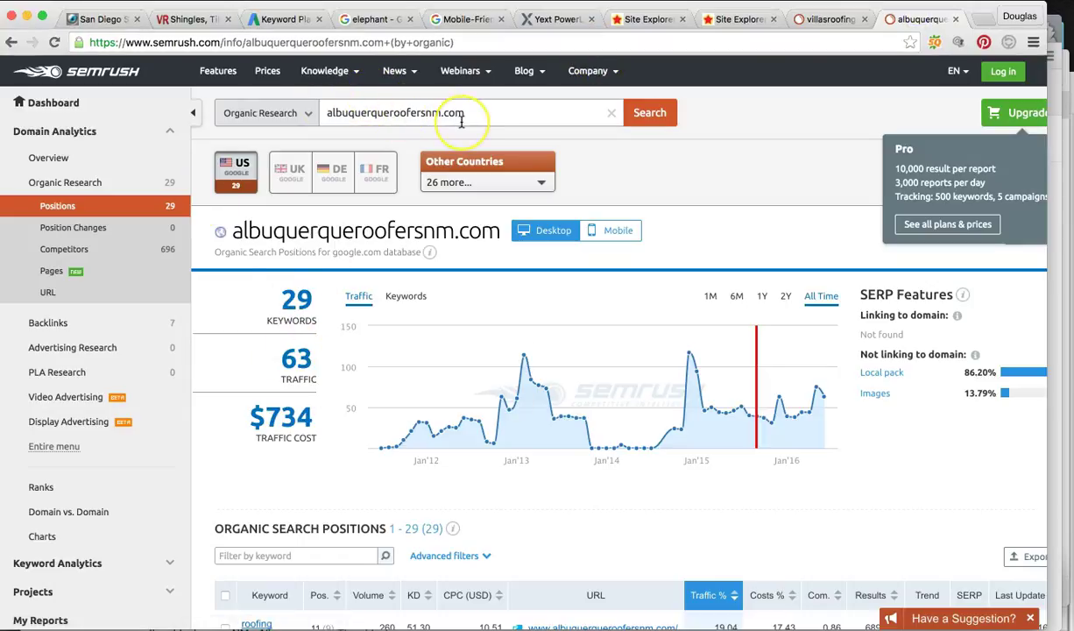
{"action": "scroll", "coordinate": [461, 122], "scroll_direction": "right", "scroll_amount": 2}
{"action": "scroll", "coordinate": [433, 120], "scroll_direction": "left", "scroll_amount": 2}
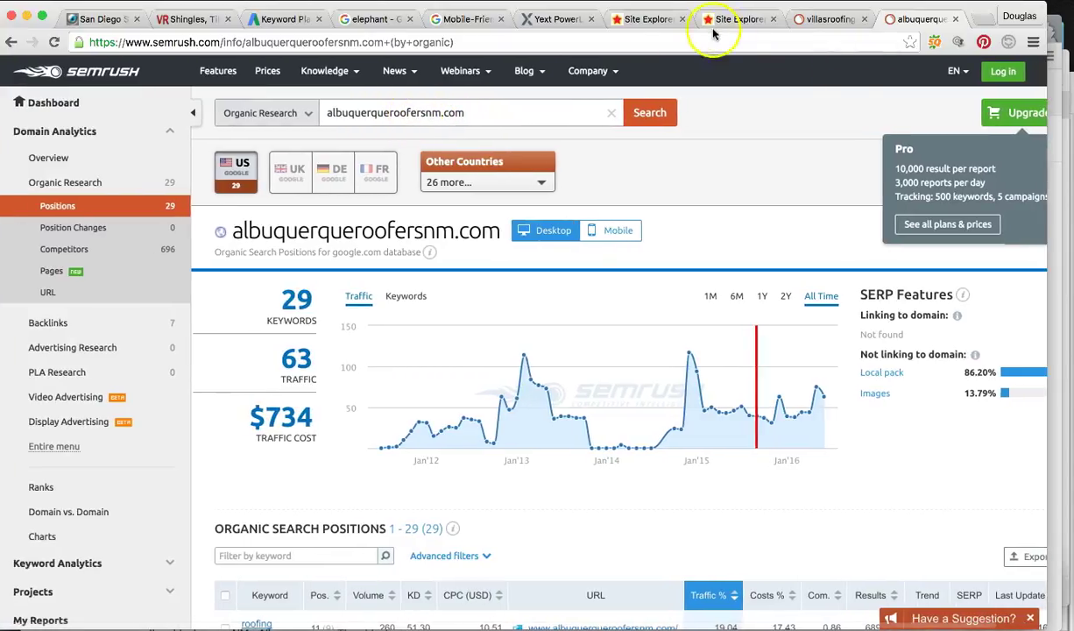
Step: Check Sundance Roofing's ranking in both albuquerque roofing searches, then return to the SEMrush report
{"action": "left_click", "coordinate": [1051, 24]}
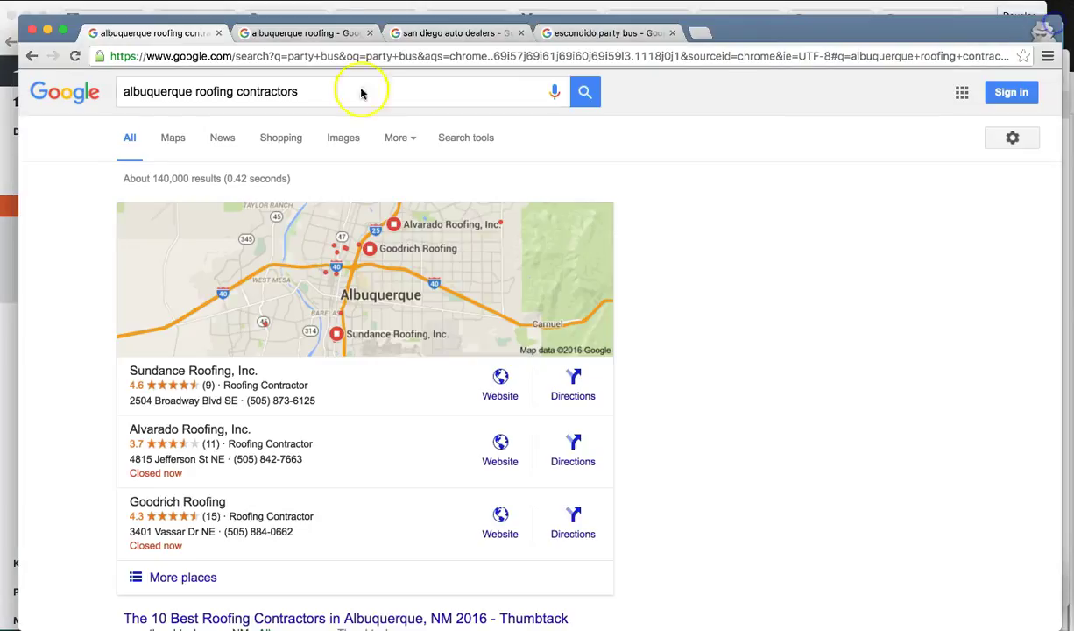
{"action": "scroll", "coordinate": [179, 365], "scroll_direction": "down", "scroll_amount": 4}
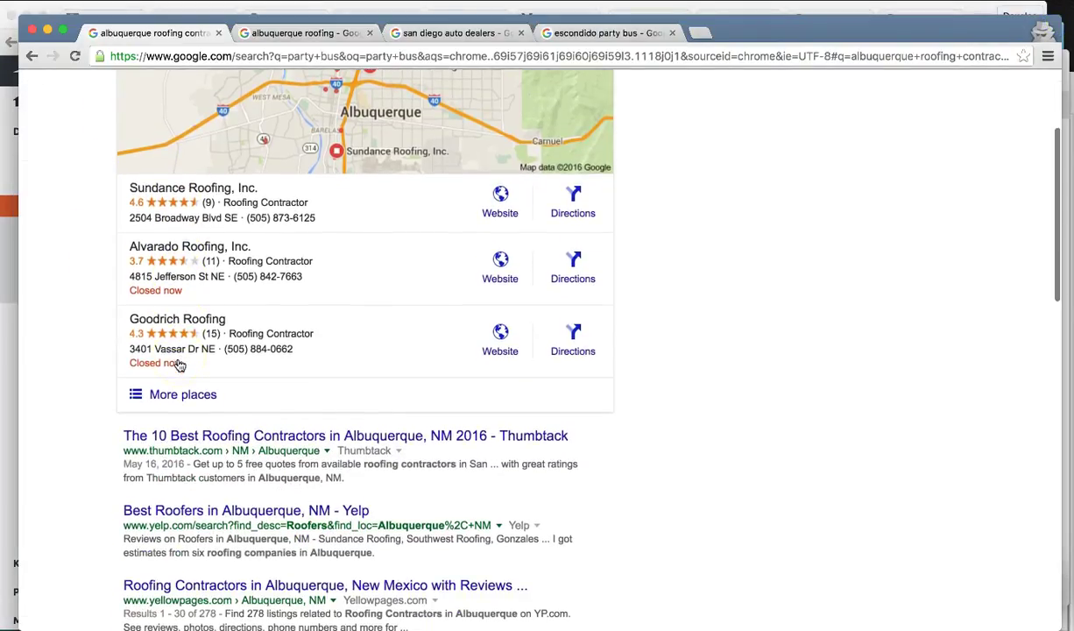
{"action": "scroll", "coordinate": [179, 365], "scroll_direction": "up", "scroll_amount": 4}
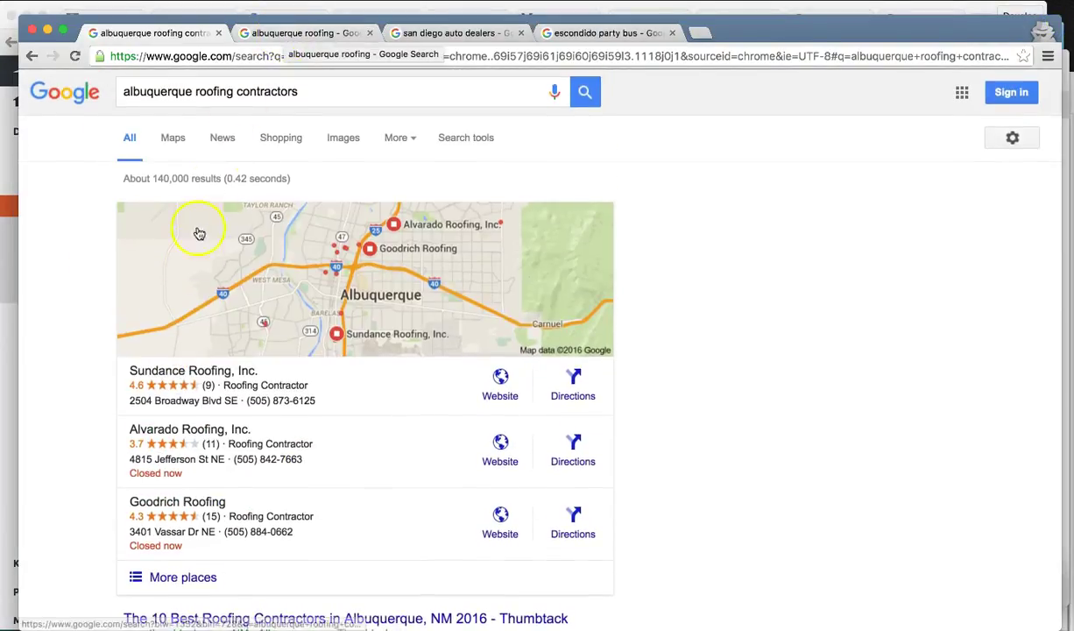
{"action": "left_click", "coordinate": [289, 33]}
{"action": "scroll", "coordinate": [280, 233], "scroll_direction": "down", "scroll_amount": 4}
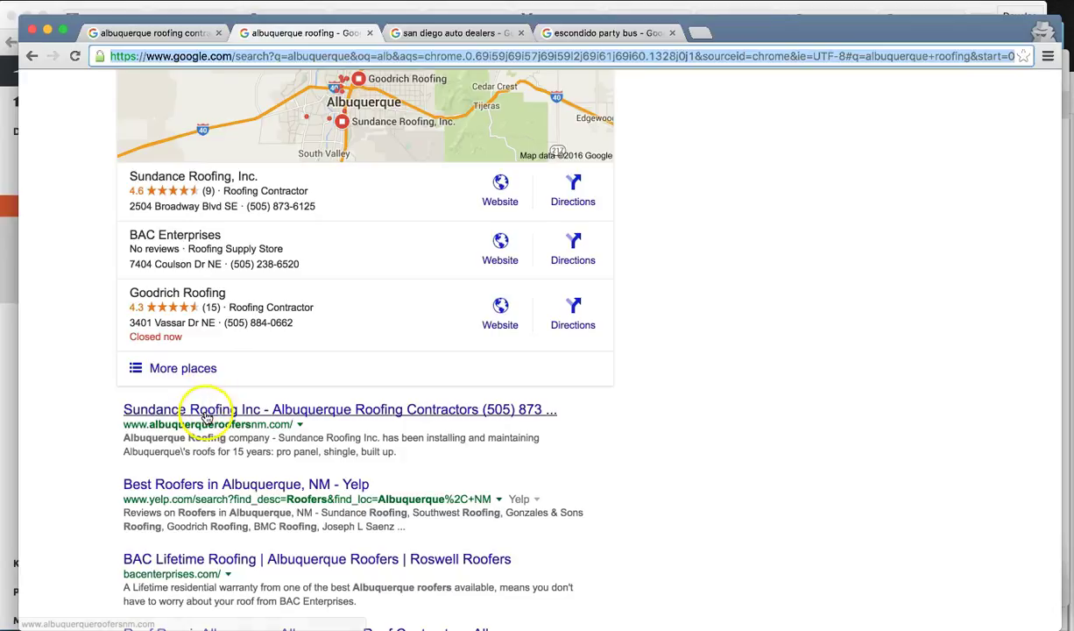
{"action": "scroll", "coordinate": [527, 288], "scroll_direction": "down", "scroll_amount": 1}
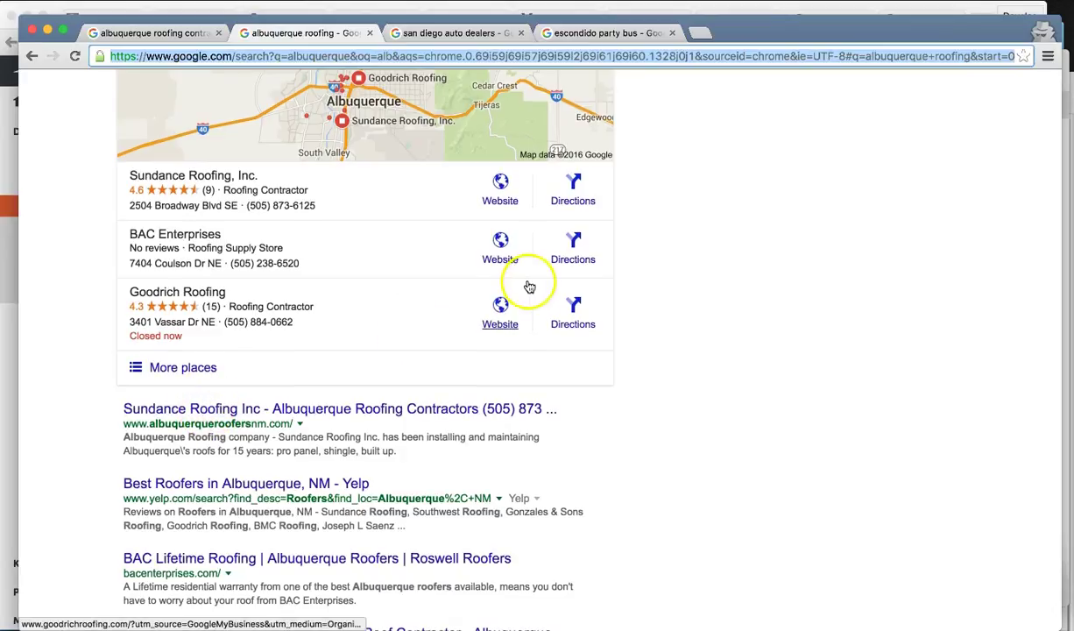
{"action": "left_click", "coordinate": [681, 8]}
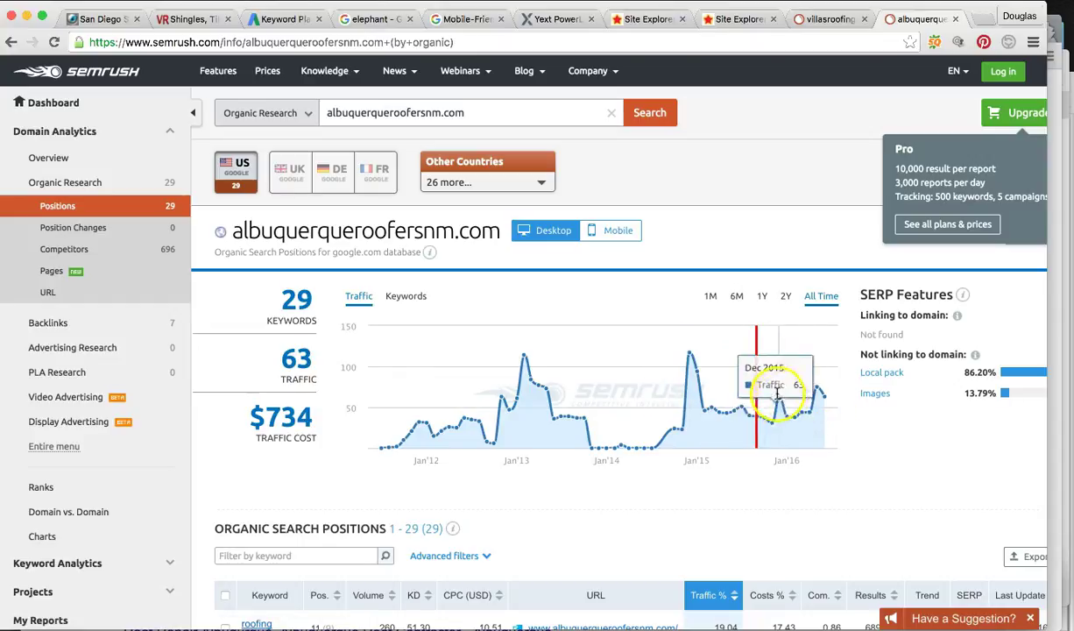
Step: Read albuquerqueroofersnm.com's monthly traffic values and October database note, then switch to Villa's Roofing
{"action": "left_click", "coordinate": [824, 394]}
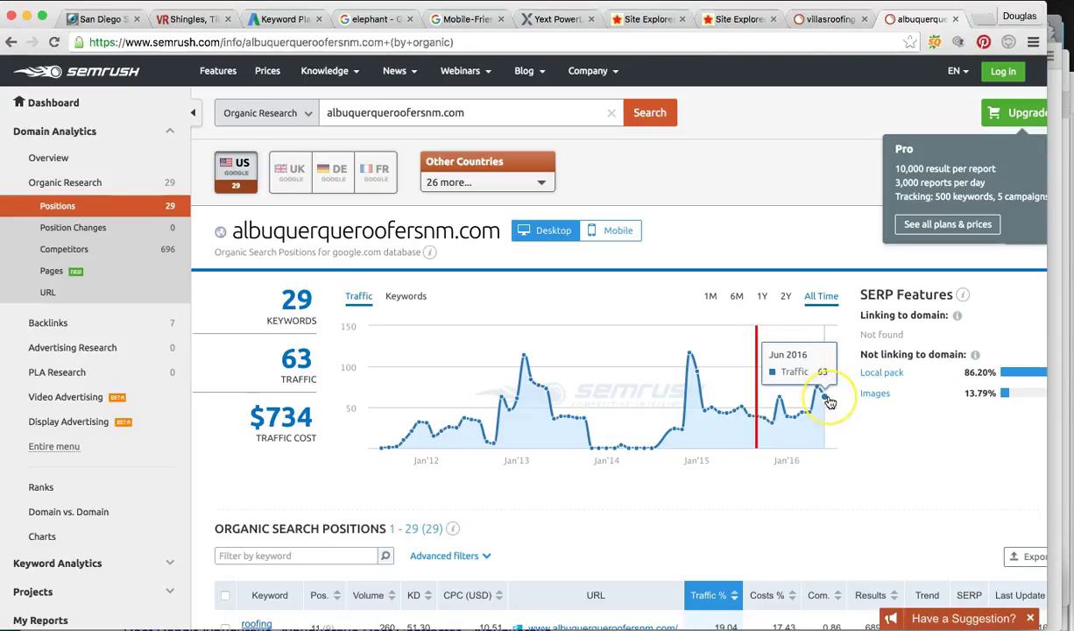
{"action": "left_click", "coordinate": [822, 395]}
{"action": "scroll", "coordinate": [763, 370], "scroll_direction": "down", "scroll_amount": 1}
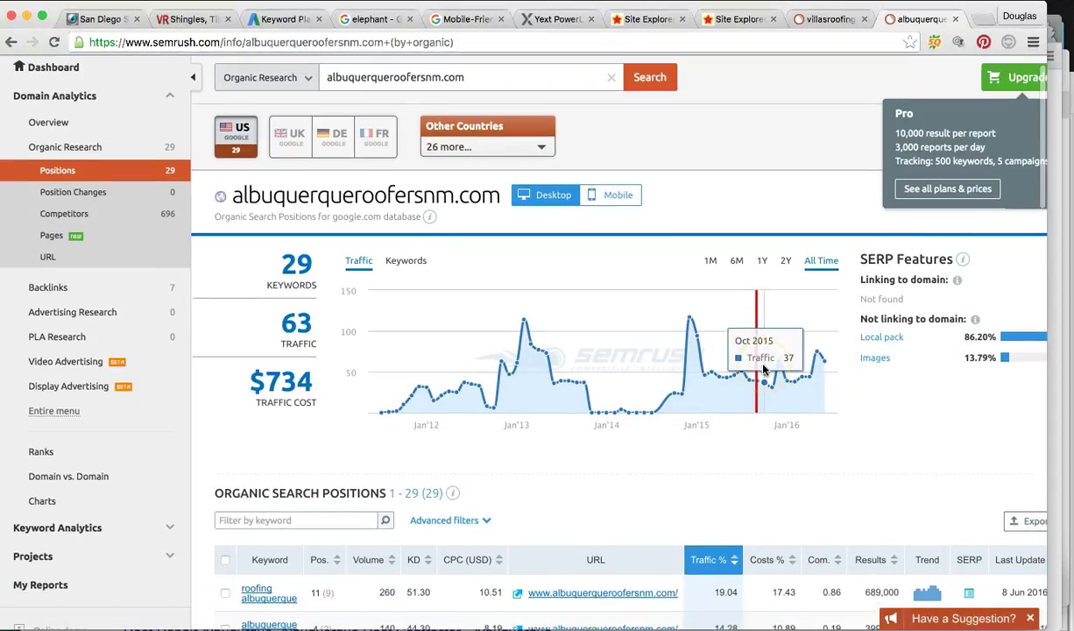
{"action": "scroll", "coordinate": [763, 369], "scroll_direction": "up", "scroll_amount": 1}
{"action": "left_click", "coordinate": [768, 355]}
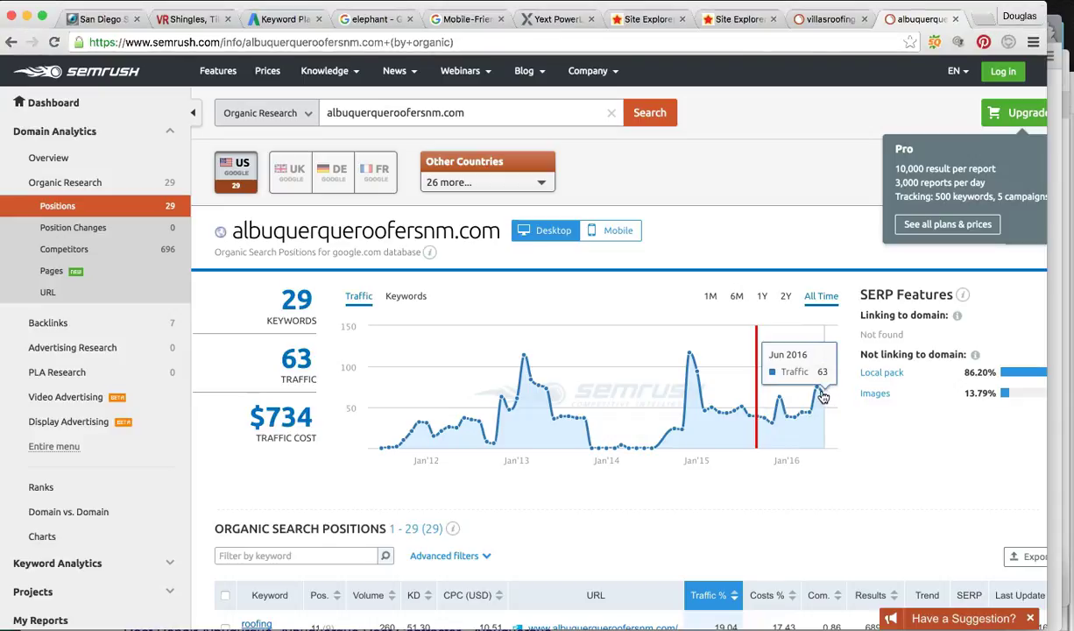
{"action": "mouse_move", "coordinate": [819, 391]}
{"action": "left_mouse_down"}
{"action": "mouse_move", "coordinate": [664, 391]}
{"action": "mouse_move", "coordinate": [793, 403]}
{"action": "left_mouse_up"}
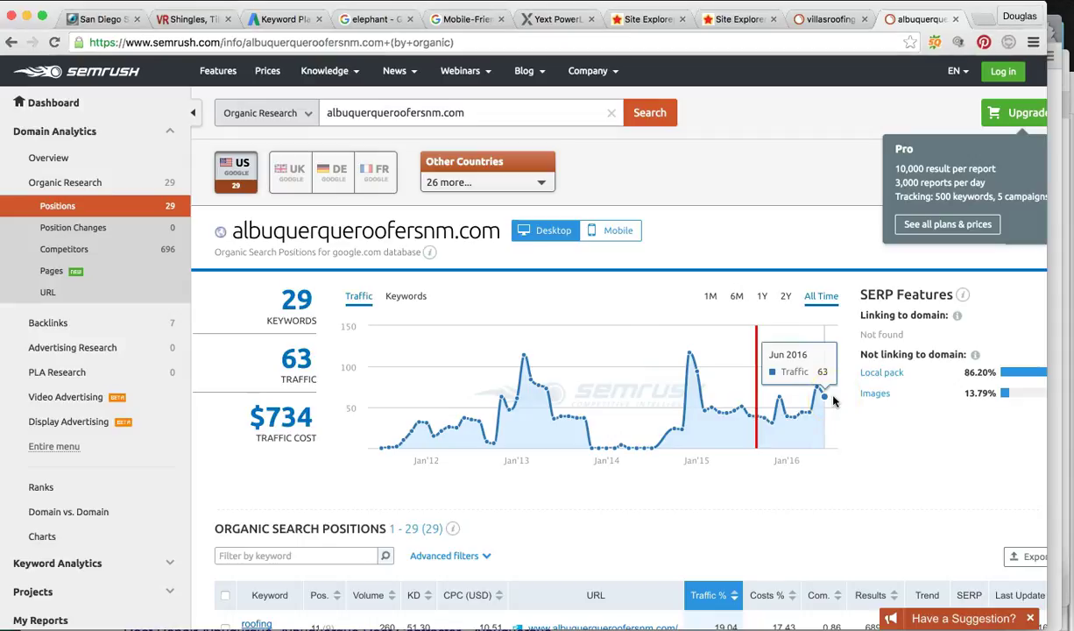
{"action": "mouse_move", "coordinate": [242, 340]}
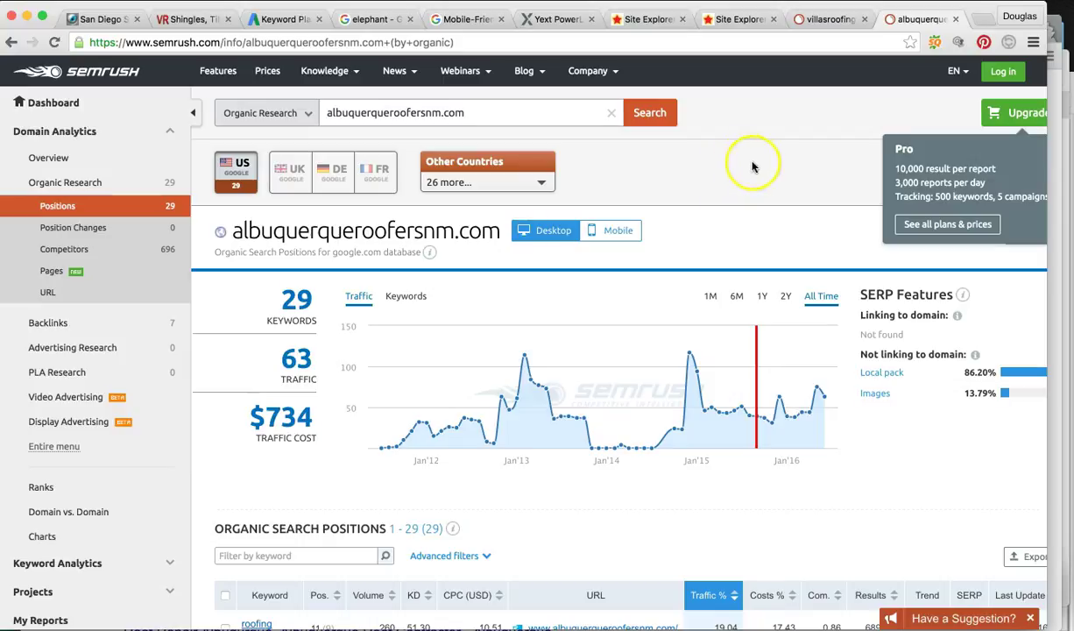
{"action": "left_click", "coordinate": [188, 19]}
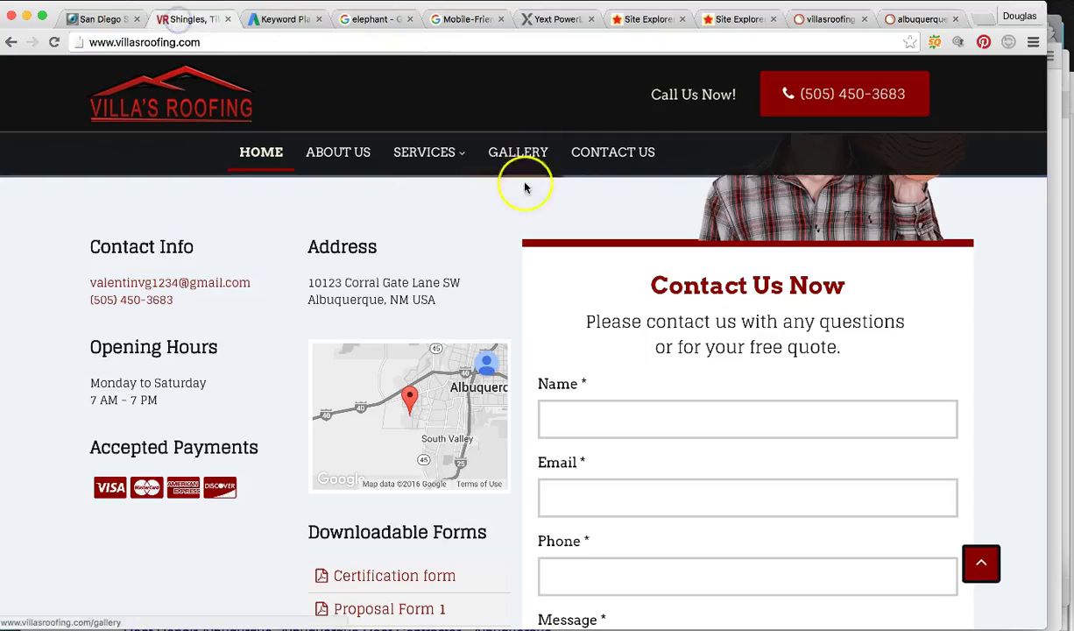
{"action": "scroll", "coordinate": [442, 200], "scroll_direction": "up", "scroll_amount": 10}
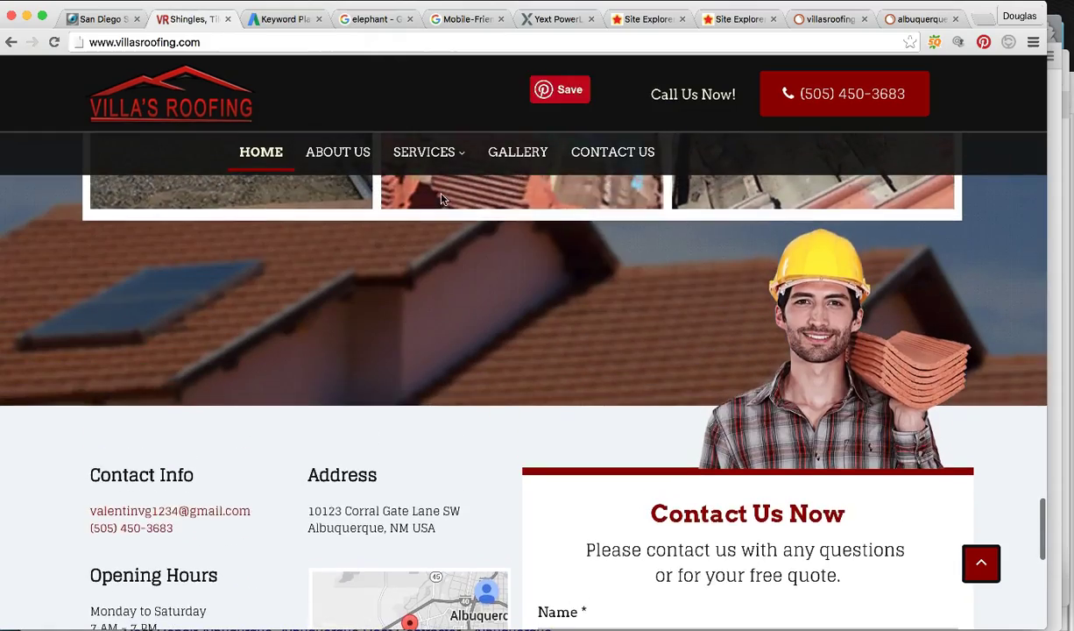
{"action": "scroll", "coordinate": [441, 200], "scroll_direction": "up", "scroll_amount": 15}
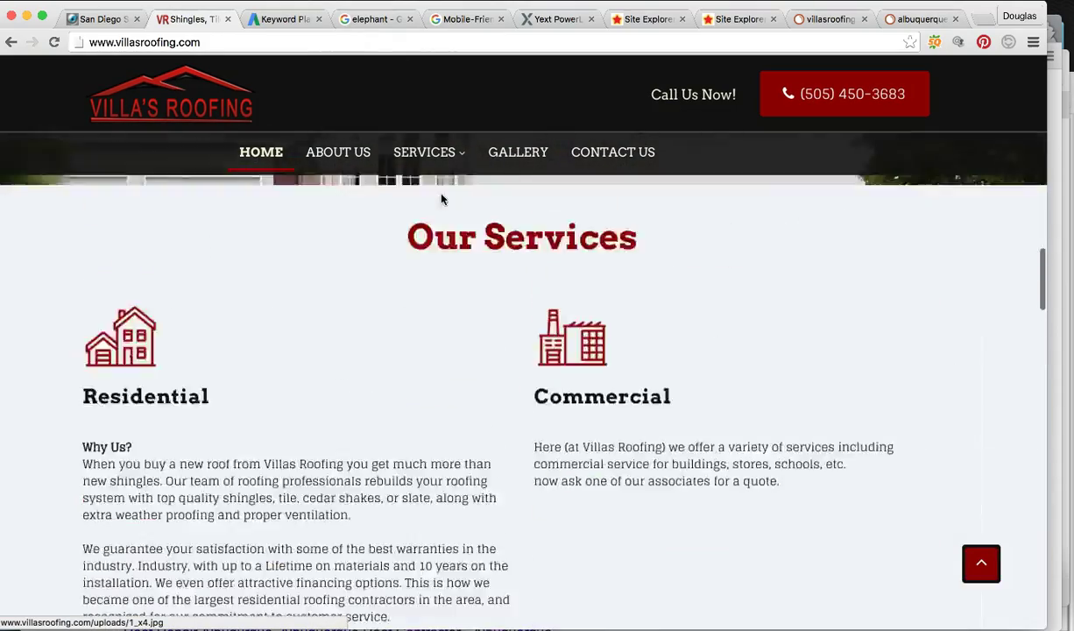
{"action": "scroll", "coordinate": [441, 200], "scroll_direction": "up", "scroll_amount": 5}
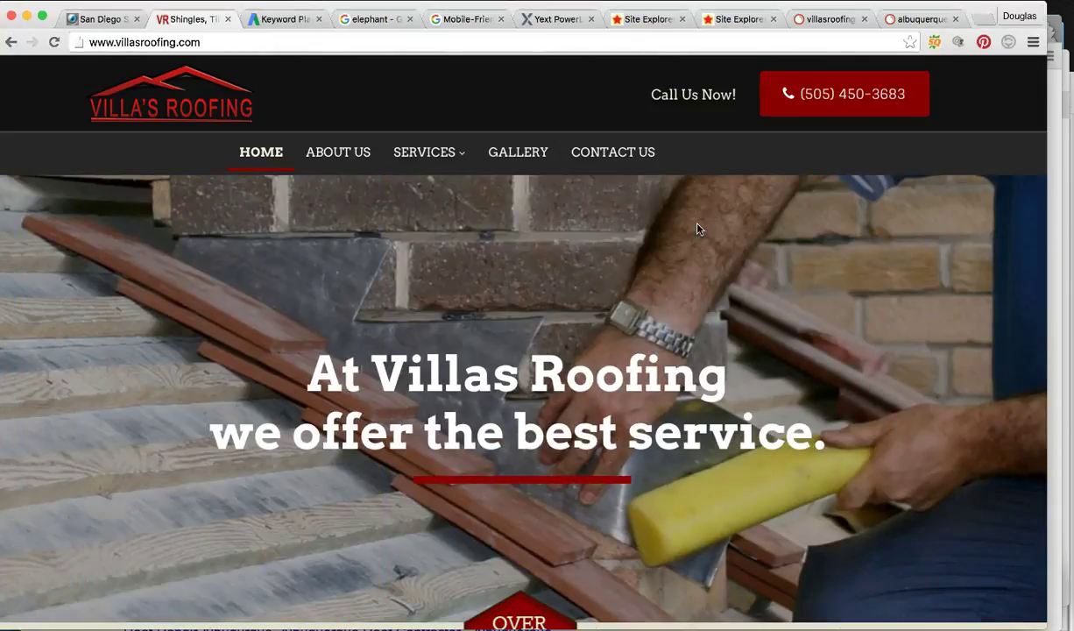
{"action": "left_click", "coordinate": [492, 18]}
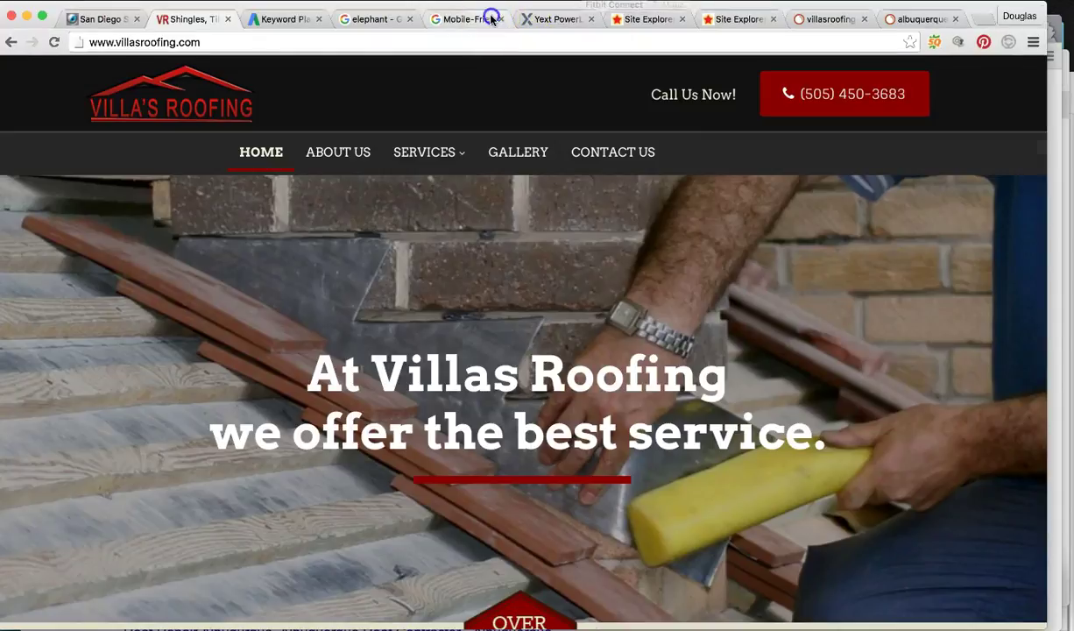
{"action": "scroll", "coordinate": [160, 478], "scroll_direction": "down", "scroll_amount": 5}
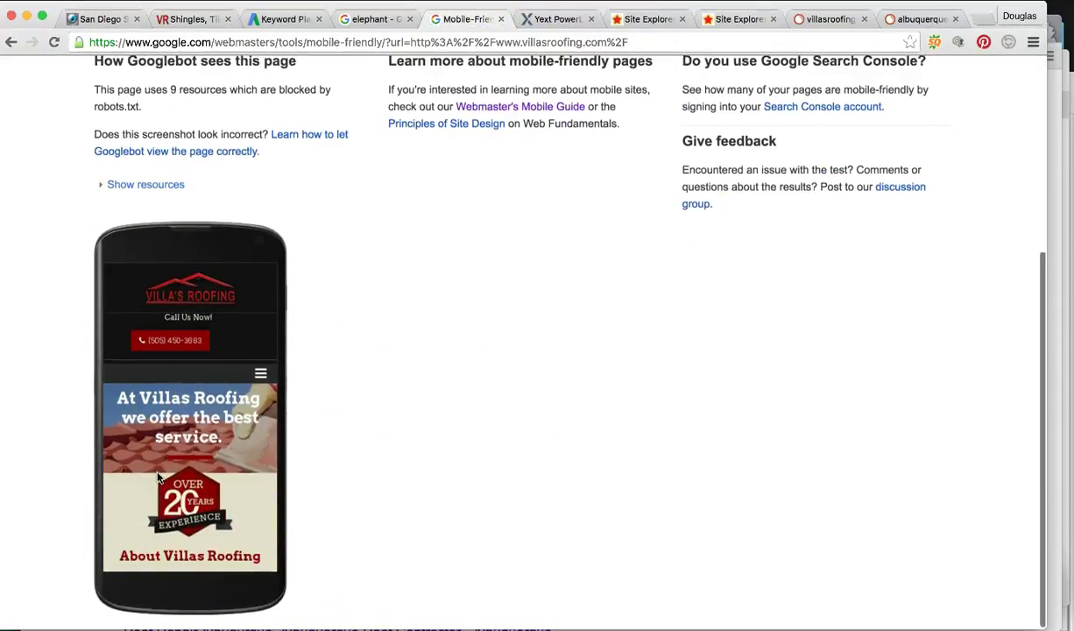
{"action": "scroll", "coordinate": [160, 478], "scroll_direction": "up", "scroll_amount": 5}
{"action": "left_click", "coordinate": [388, 20]}
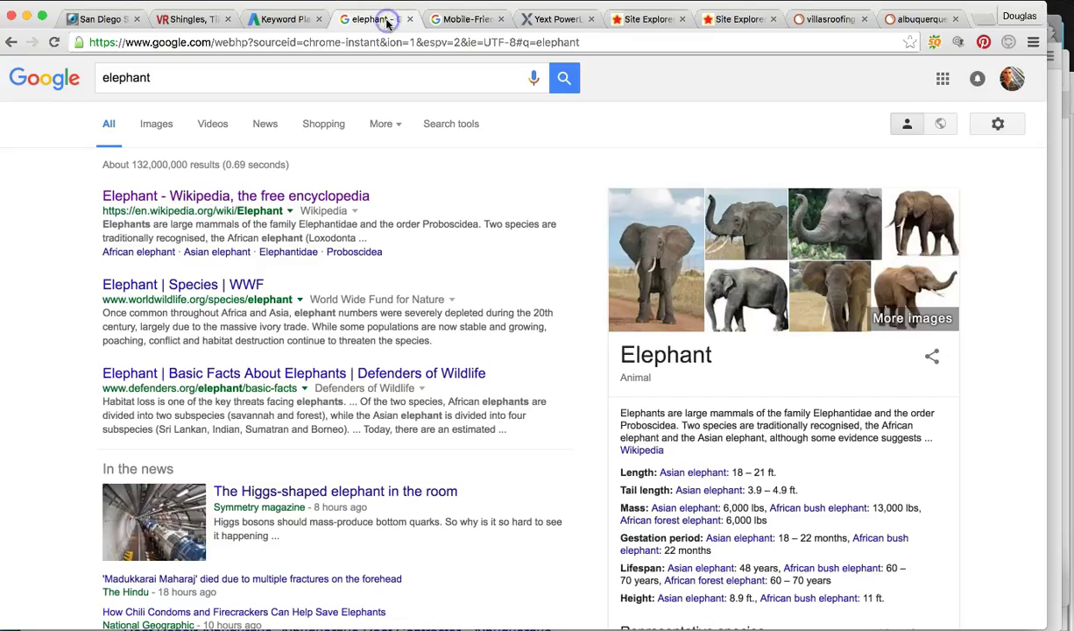
{"action": "left_click", "coordinate": [186, 18]}
{"action": "scroll", "coordinate": [359, 355], "scroll_direction": "down", "scroll_amount": 4}
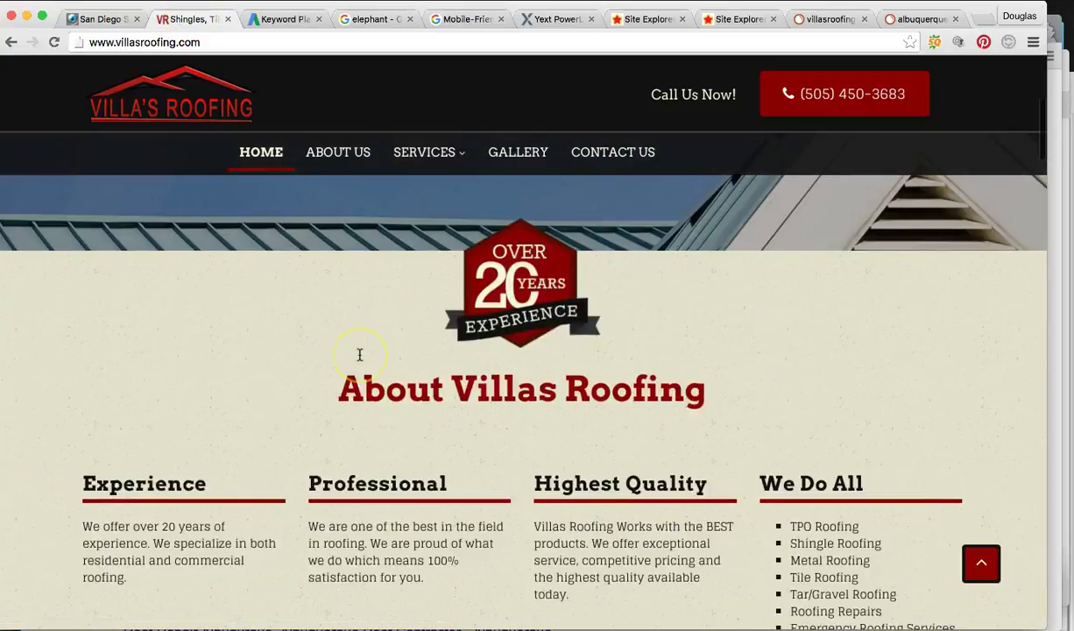
{"action": "scroll", "coordinate": [359, 355], "scroll_direction": "down", "scroll_amount": 8}
{"action": "scroll", "coordinate": [359, 355], "scroll_direction": "up", "scroll_amount": 6}
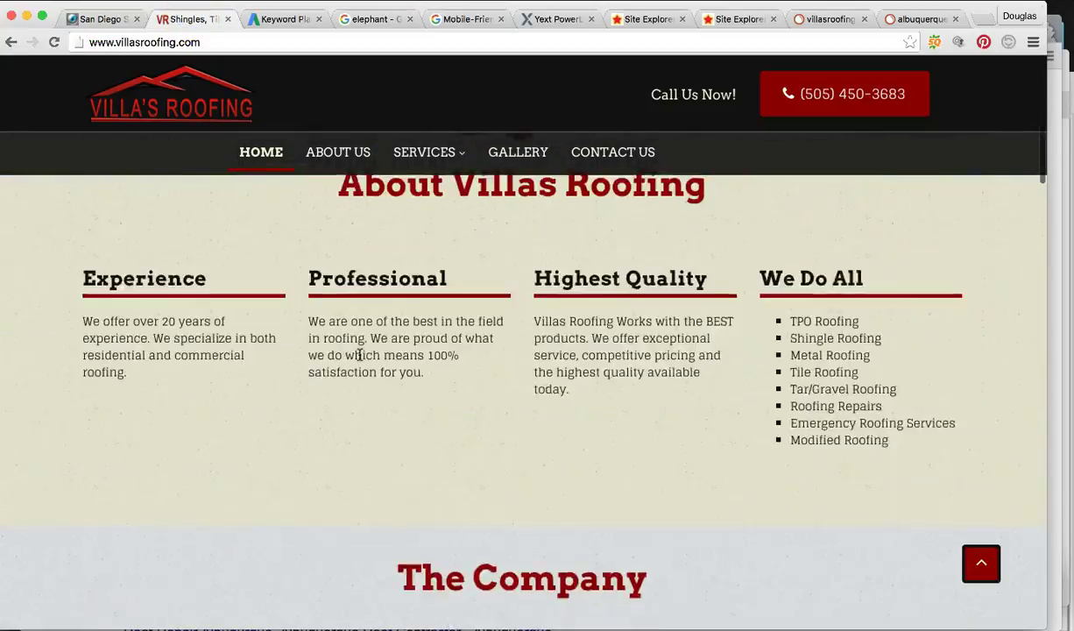
{"action": "scroll", "coordinate": [359, 355], "scroll_direction": "up", "scroll_amount": 5}
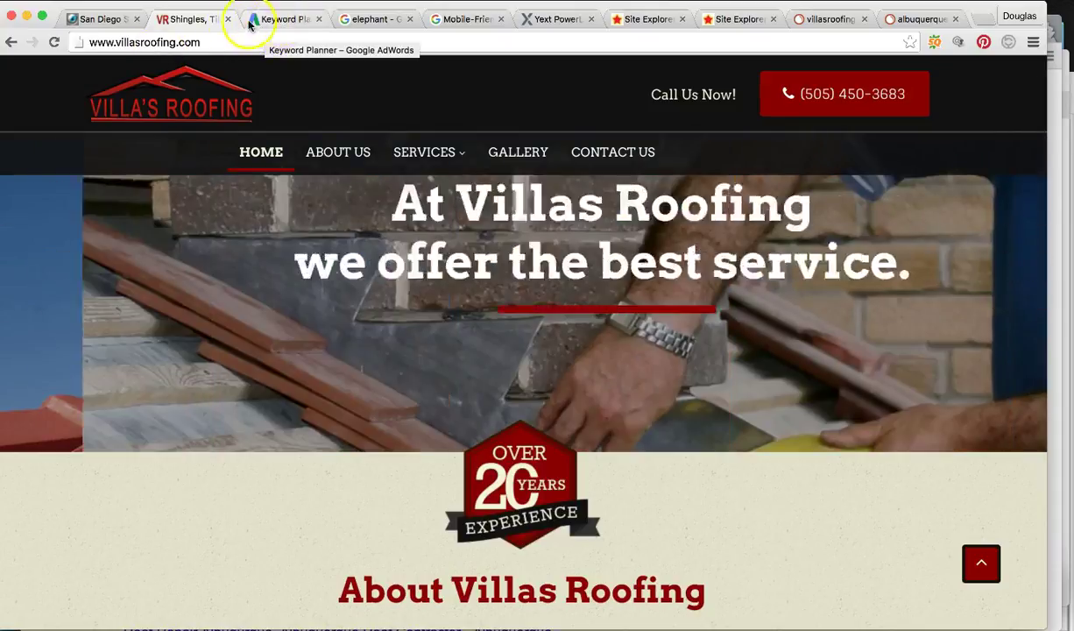
{"action": "scroll", "coordinate": [368, 230], "scroll_direction": "up", "scroll_amount": 3}
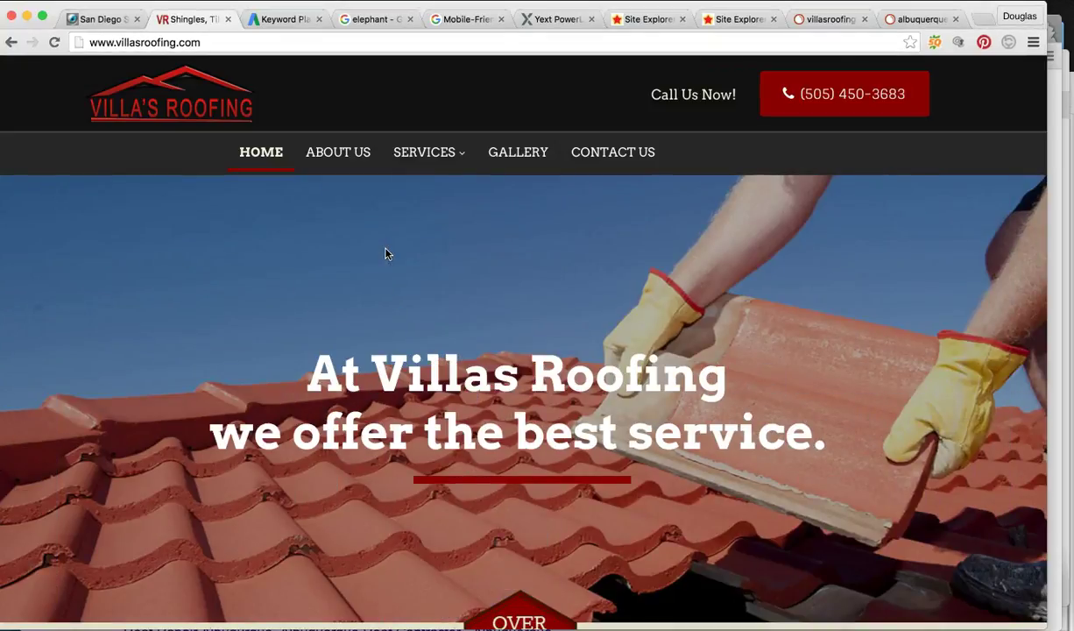
{"action": "scroll", "coordinate": [510, 346], "scroll_direction": "down", "scroll_amount": 6}
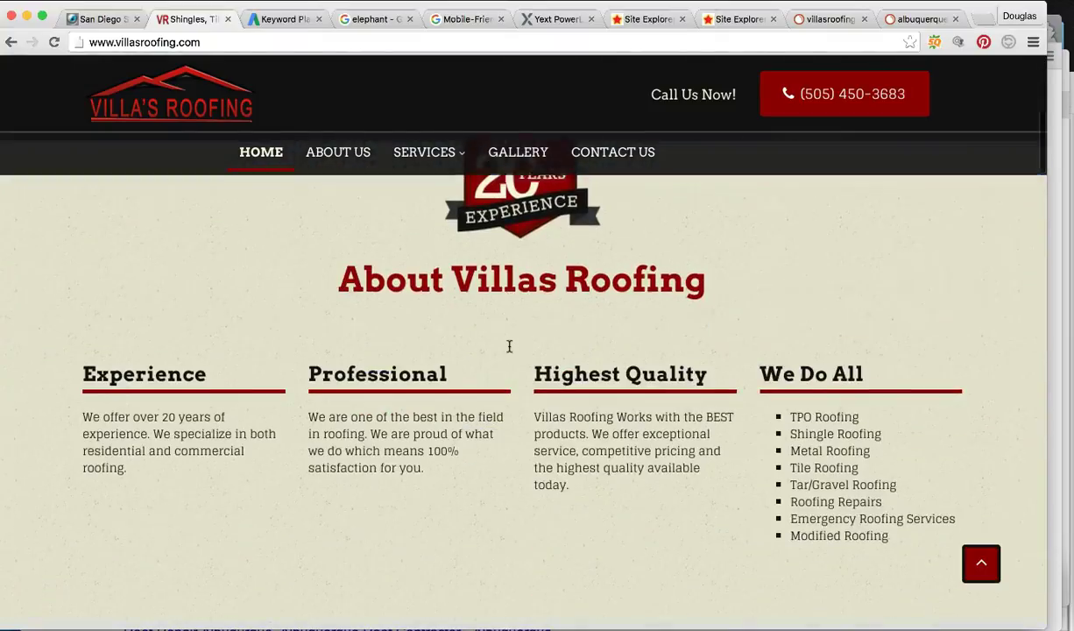
{"action": "scroll", "coordinate": [509, 346], "scroll_direction": "down", "scroll_amount": 3}
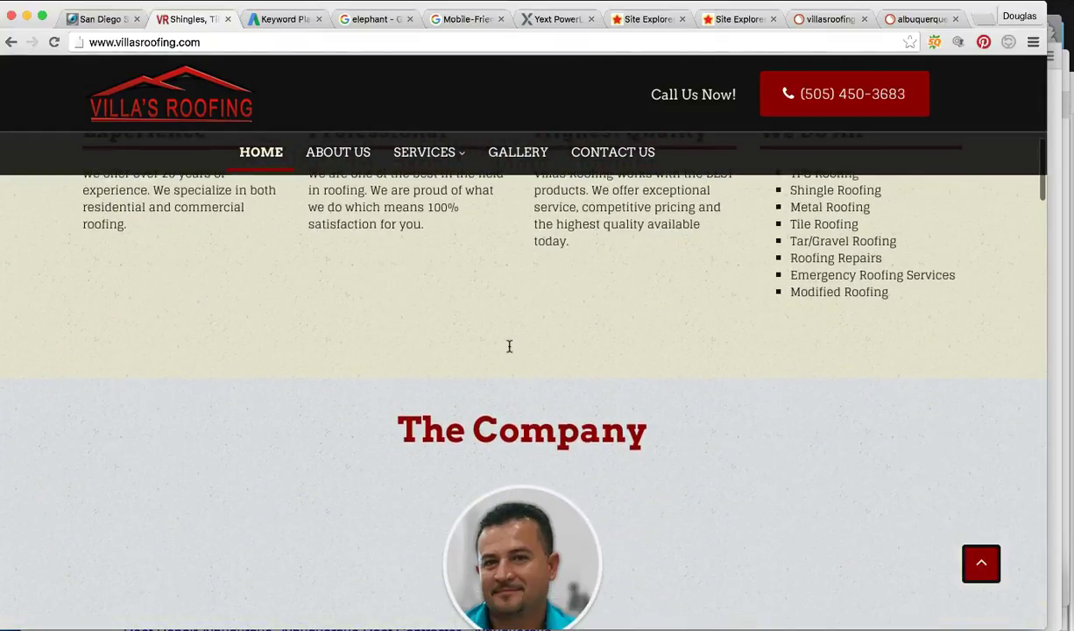
{"action": "scroll", "coordinate": [509, 346], "scroll_direction": "down", "scroll_amount": 5}
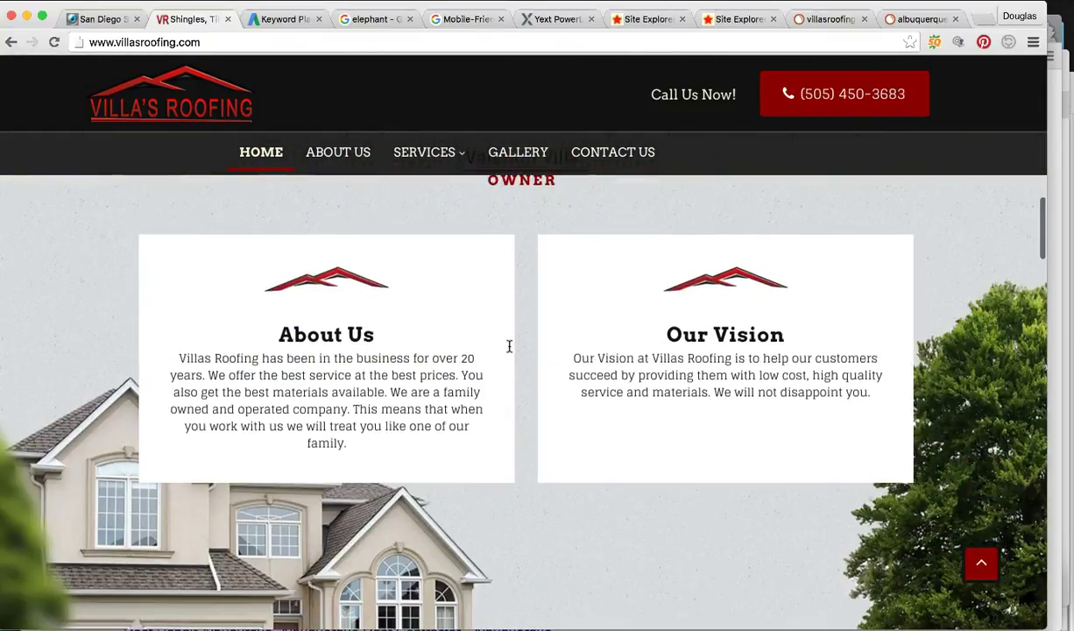
{"action": "scroll", "coordinate": [509, 347], "scroll_direction": "down", "scroll_amount": 1}
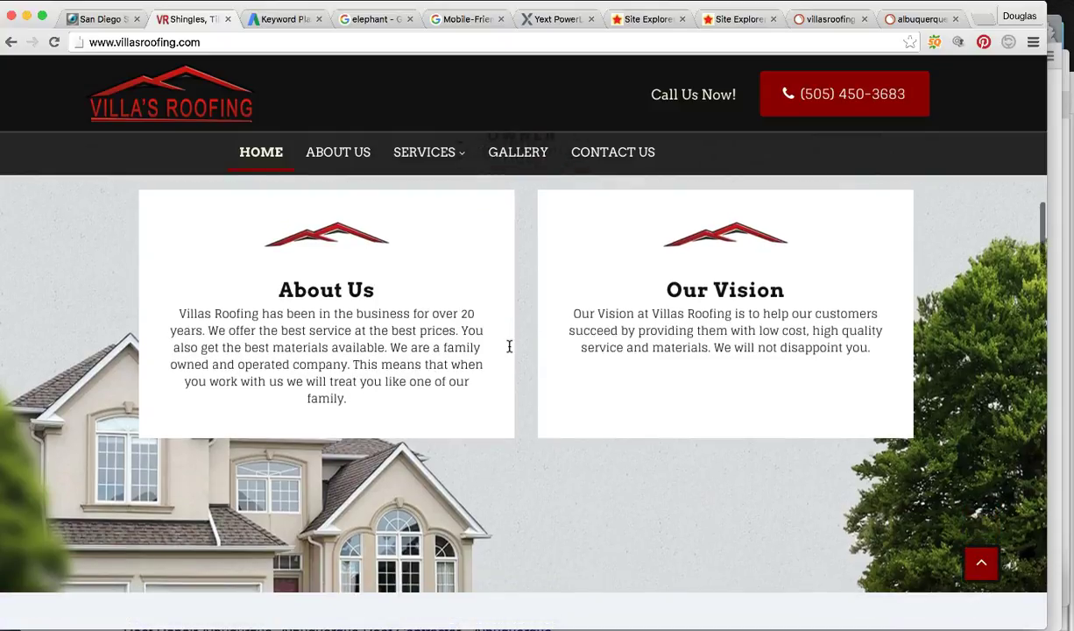
{"action": "scroll", "coordinate": [509, 346], "scroll_direction": "down", "scroll_amount": 1}
{"action": "scroll", "coordinate": [509, 346], "scroll_direction": "up", "scroll_amount": 3}
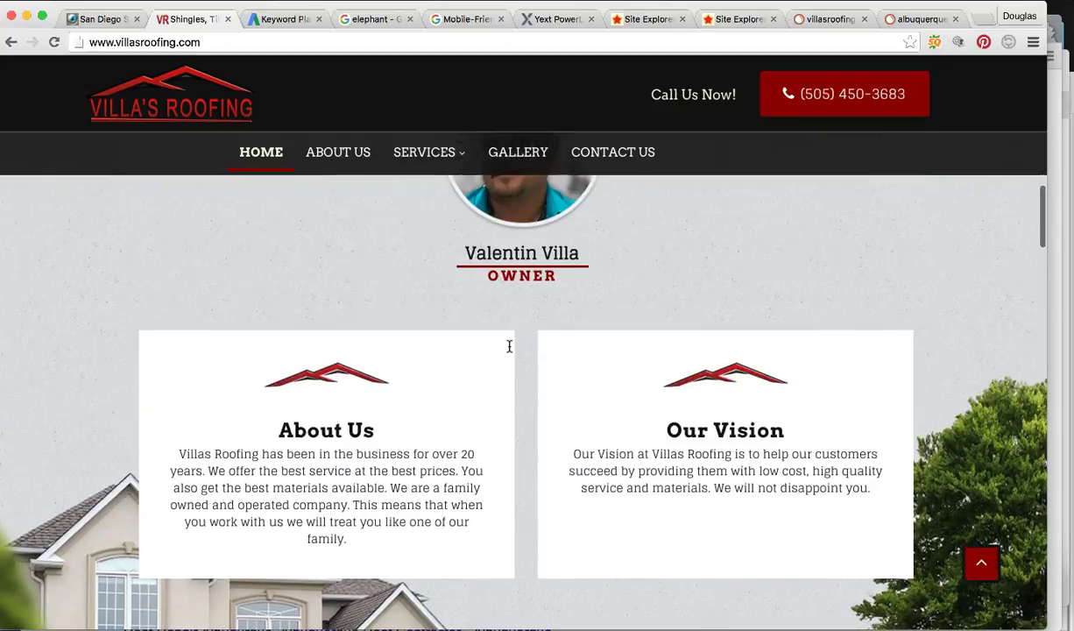
{"action": "scroll", "coordinate": [779, 462], "scroll_direction": "down", "scroll_amount": 6}
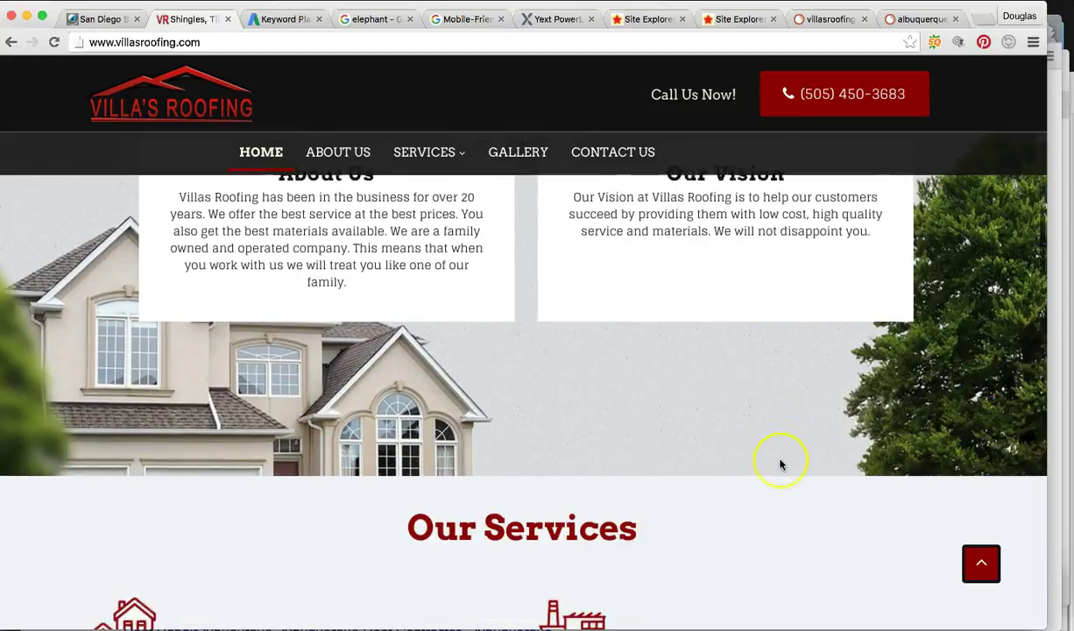
{"action": "scroll", "coordinate": [780, 465], "scroll_direction": "down", "scroll_amount": 3}
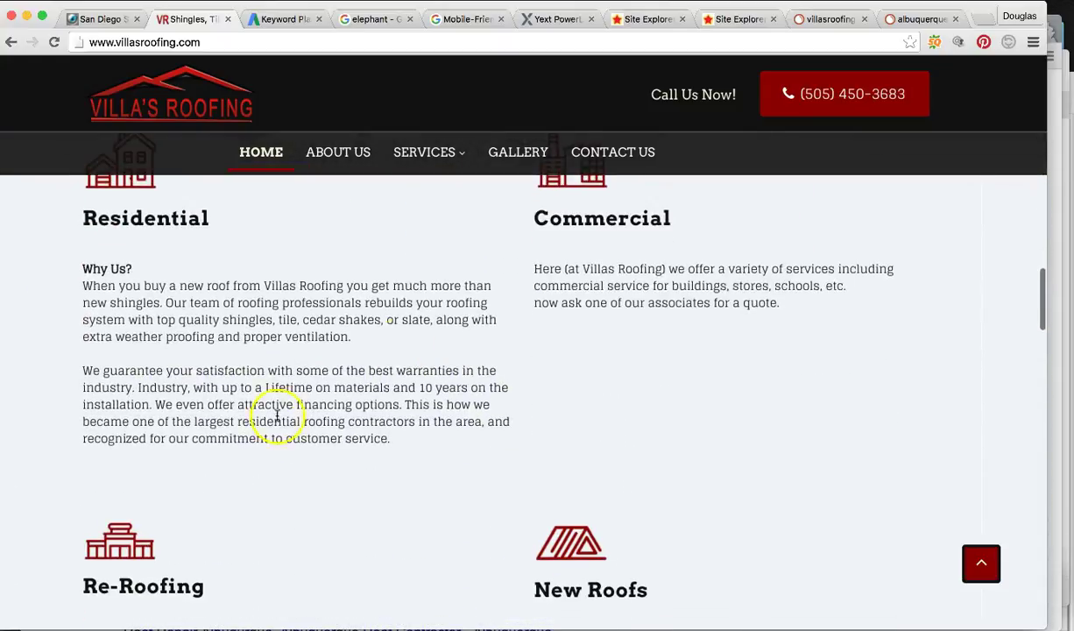
{"action": "scroll", "coordinate": [377, 367], "scroll_direction": "down", "scroll_amount": 7}
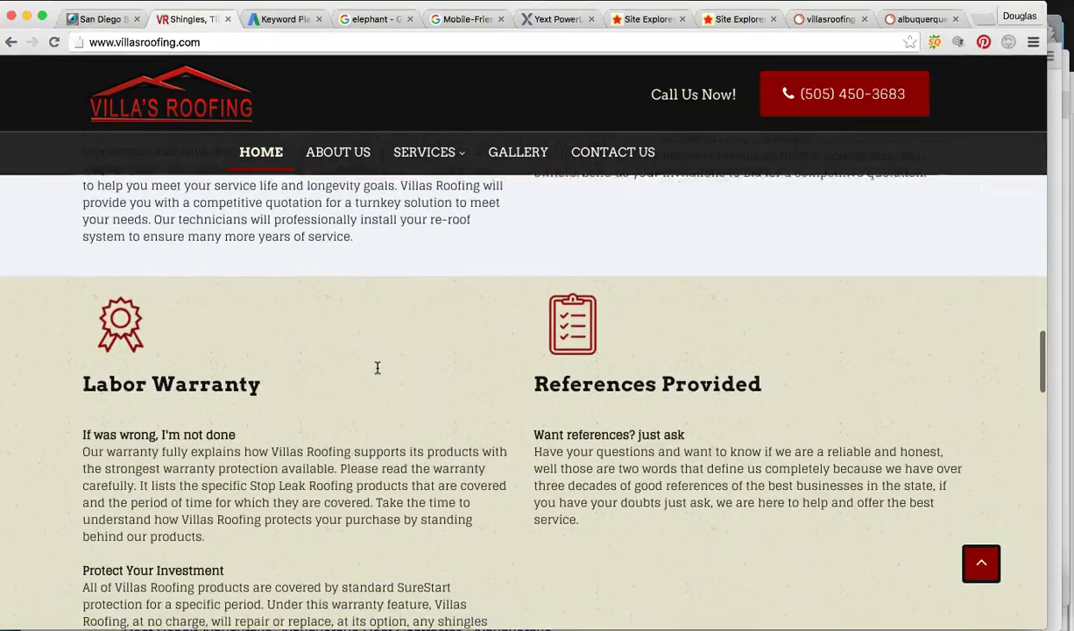
{"action": "scroll", "coordinate": [378, 368], "scroll_direction": "down", "scroll_amount": 8}
{"action": "scroll", "coordinate": [378, 368], "scroll_direction": "up", "scroll_amount": 1}
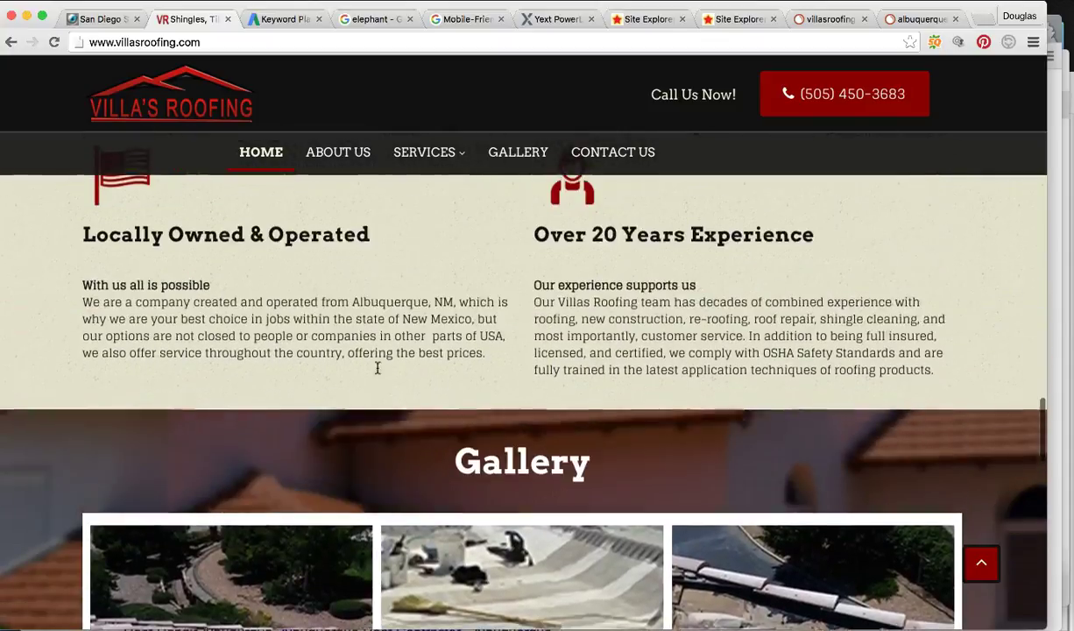
{"action": "scroll", "coordinate": [378, 368], "scroll_direction": "down", "scroll_amount": 4}
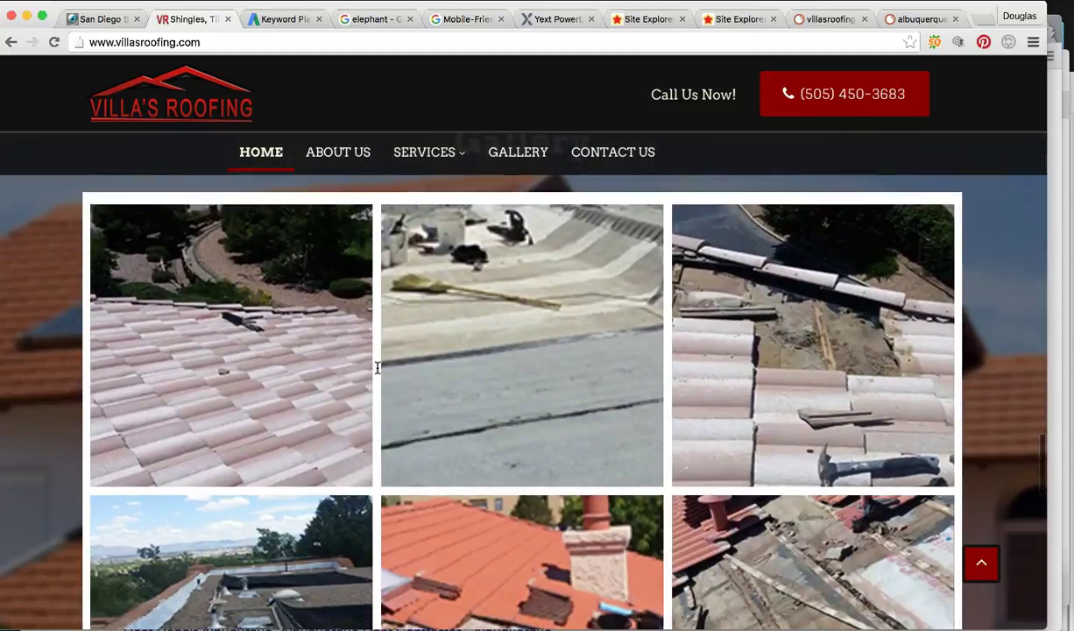
{"action": "scroll", "coordinate": [377, 368], "scroll_direction": "down", "scroll_amount": 8}
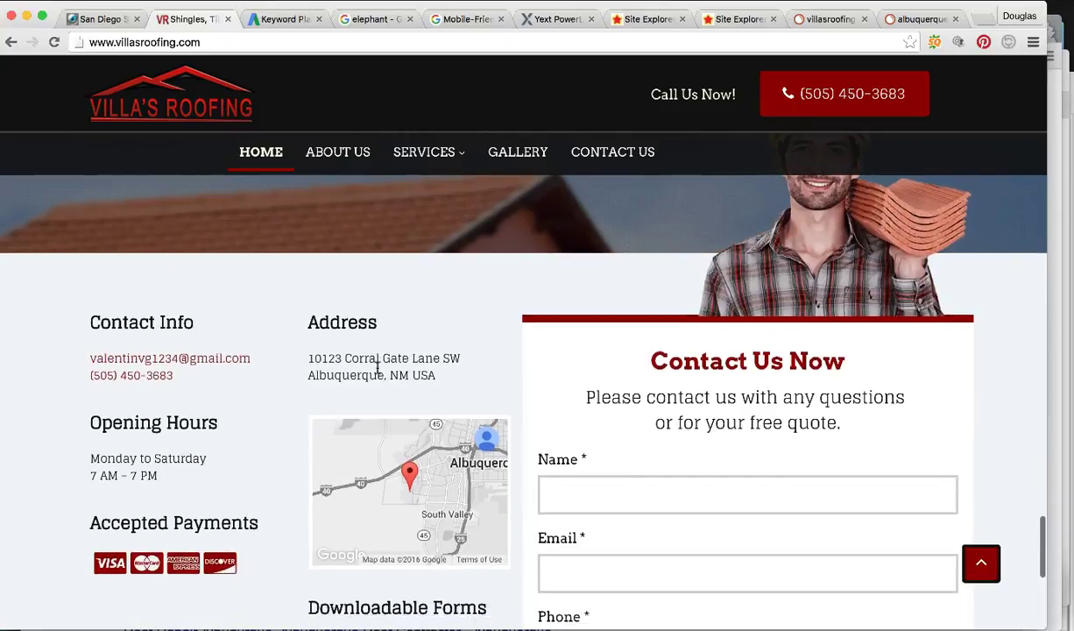
{"action": "scroll", "coordinate": [378, 368], "scroll_direction": "down", "scroll_amount": 5}
{"action": "scroll", "coordinate": [378, 368], "scroll_direction": "up", "scroll_amount": 10}
{"action": "scroll", "coordinate": [378, 368], "scroll_direction": "up", "scroll_amount": 6}
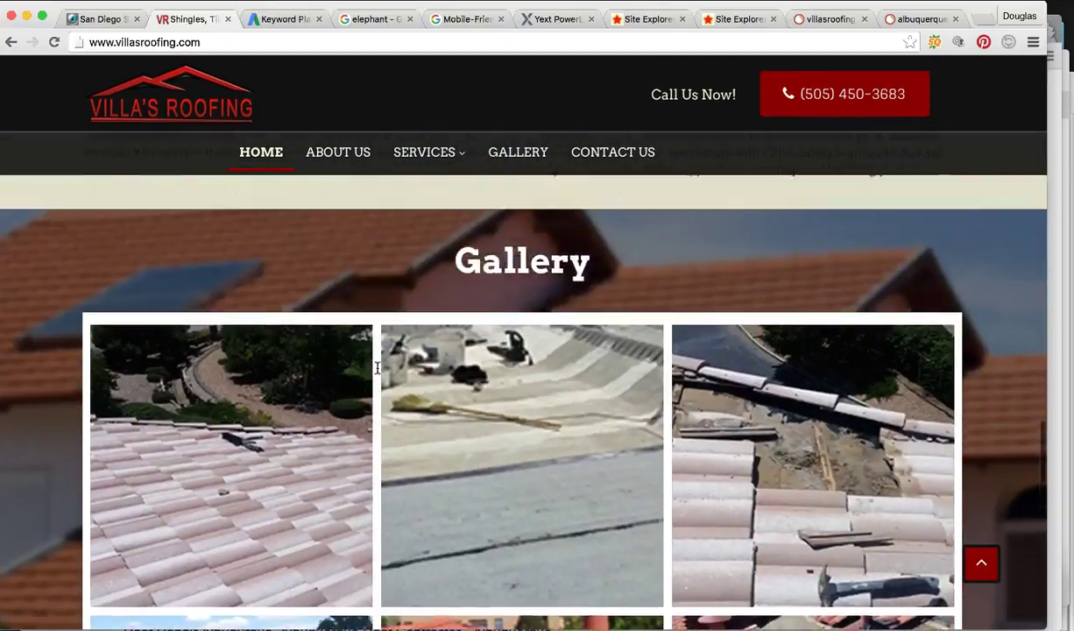
{"action": "scroll", "coordinate": [378, 368], "scroll_direction": "up", "scroll_amount": 2}
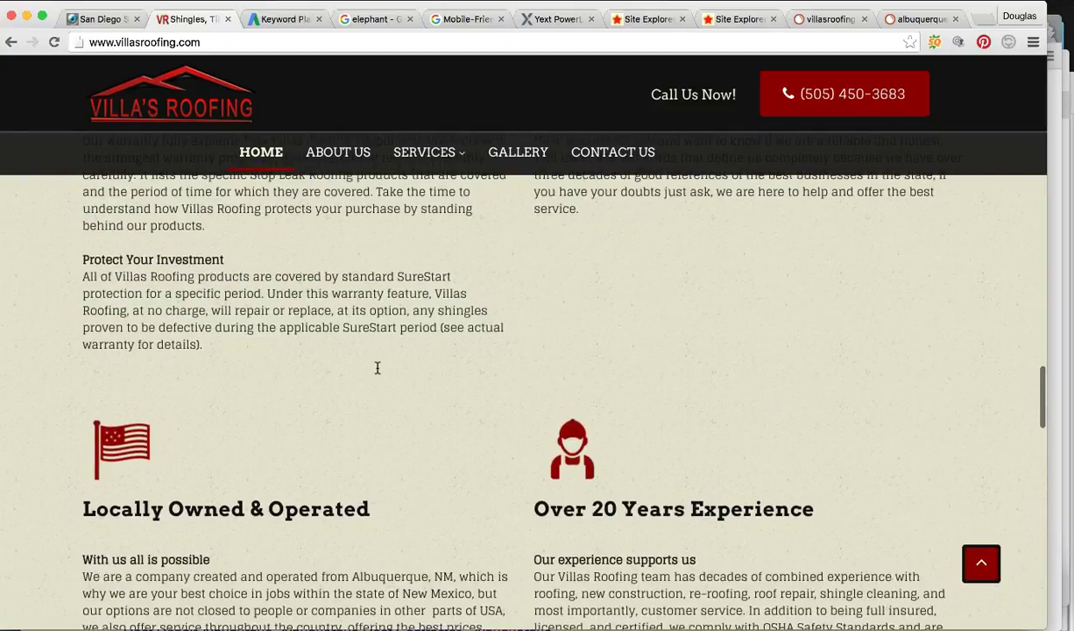
{"action": "scroll", "coordinate": [223, 370], "scroll_direction": "up", "scroll_amount": 6}
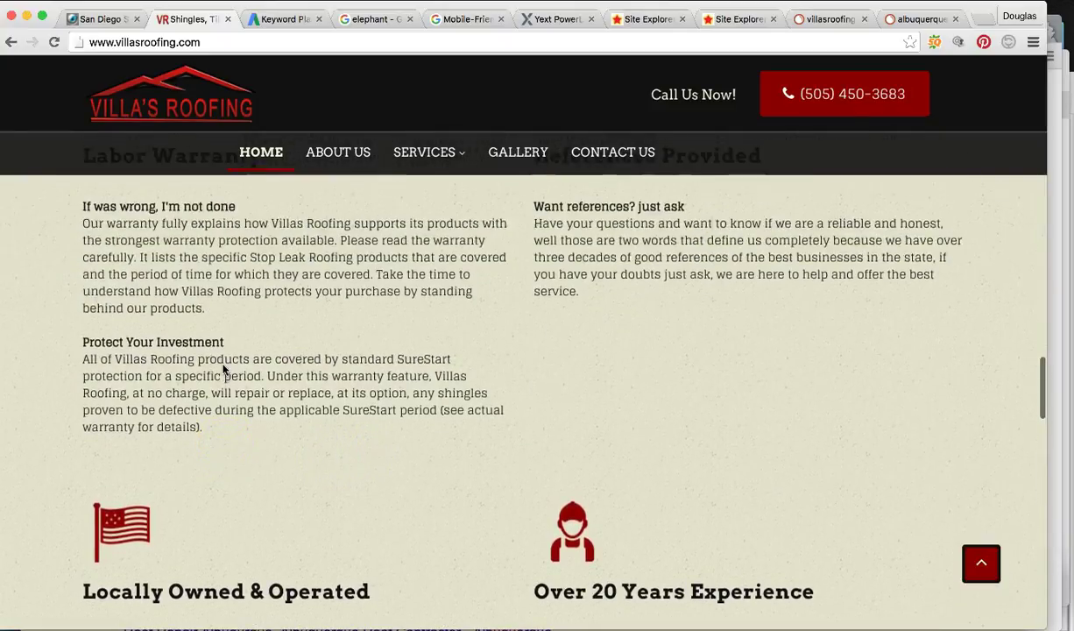
{"action": "scroll", "coordinate": [223, 369], "scroll_direction": "up", "scroll_amount": 20}
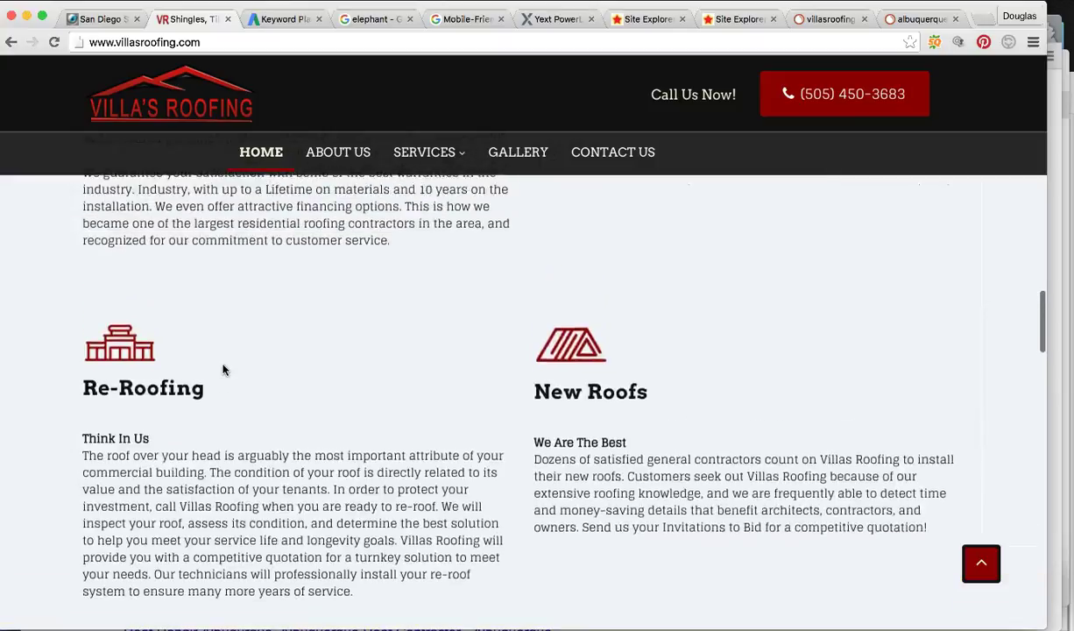
{"action": "scroll", "coordinate": [224, 370], "scroll_direction": "up", "scroll_amount": 10}
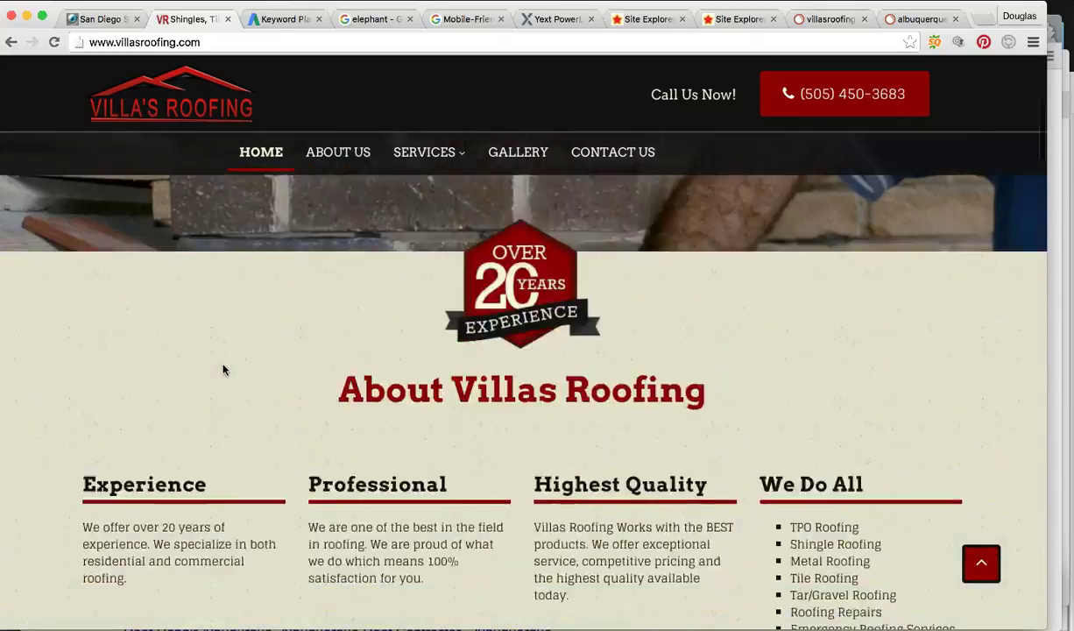
Step: Open the Wikipedia Elephant article from the elephant search results and scroll through it
{"action": "left_click", "coordinate": [372, 18]}
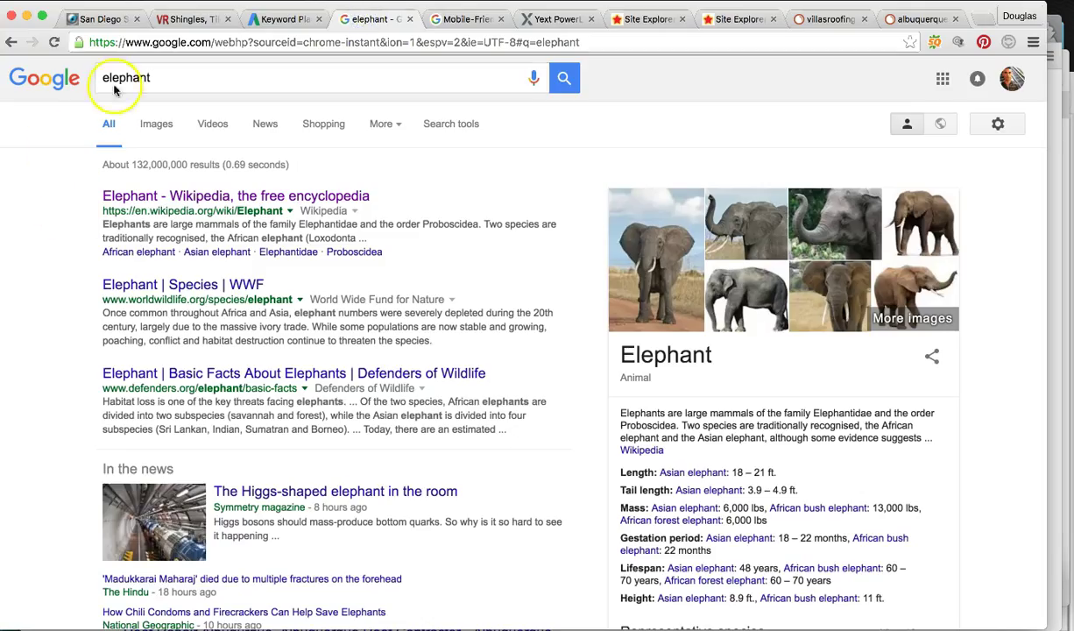
{"action": "left_click", "coordinate": [232, 196]}
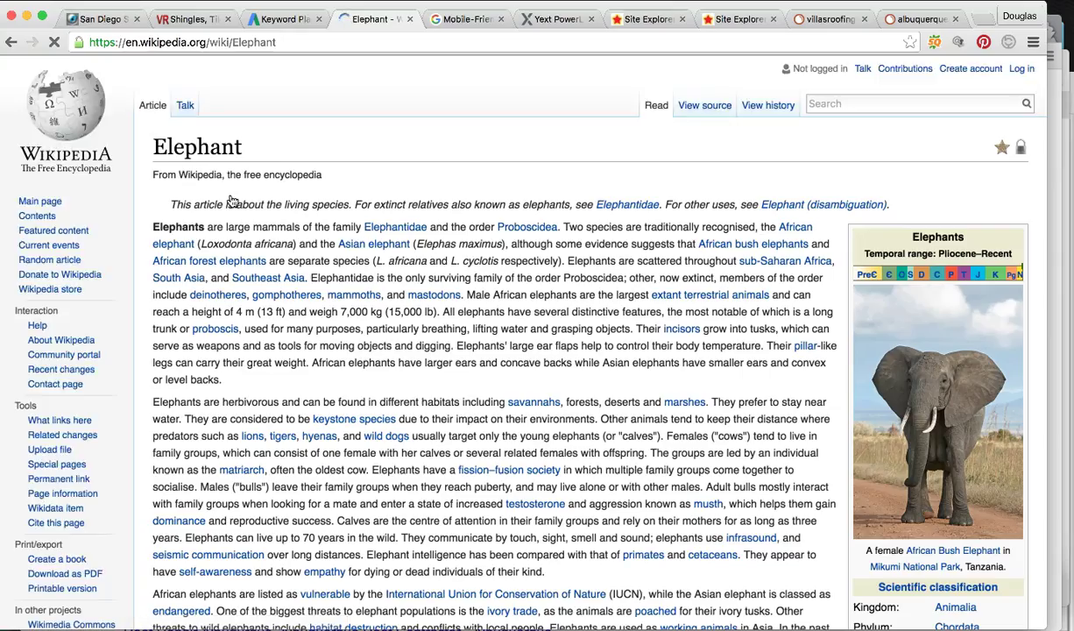
{"action": "scroll", "coordinate": [539, 393], "scroll_direction": "down", "scroll_amount": 20}
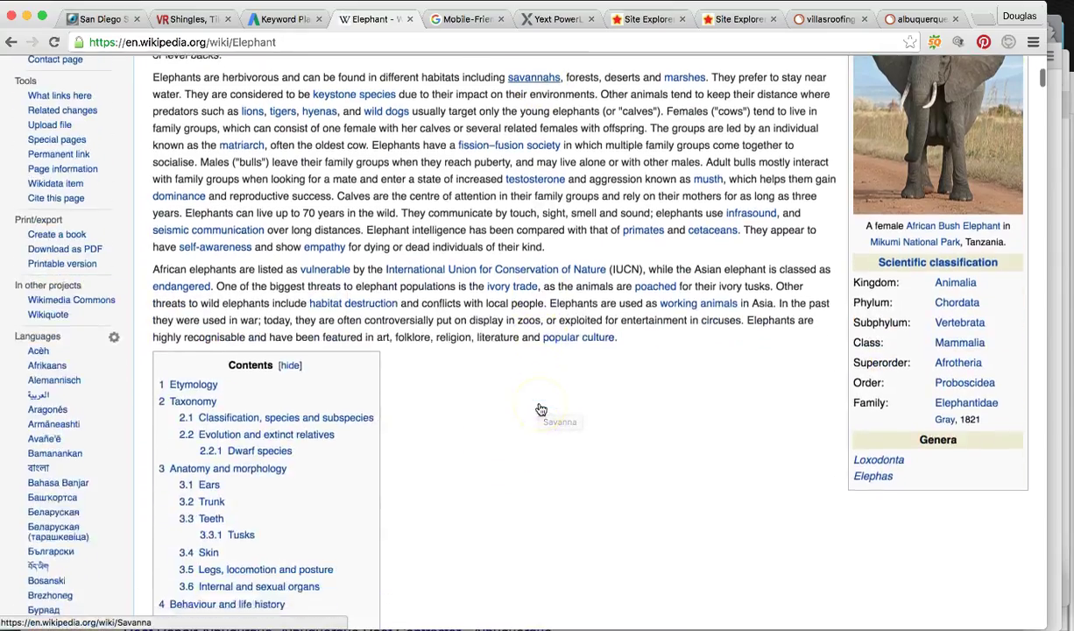
{"action": "scroll", "coordinate": [541, 409], "scroll_direction": "down", "scroll_amount": 20}
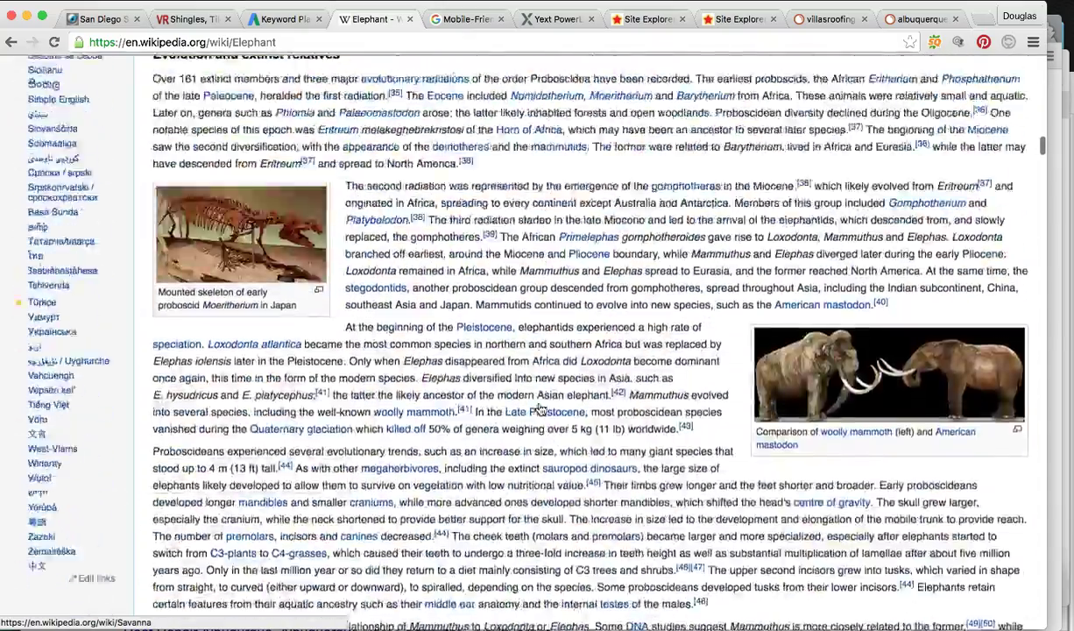
{"action": "scroll", "coordinate": [541, 409], "scroll_direction": "down", "scroll_amount": 20}
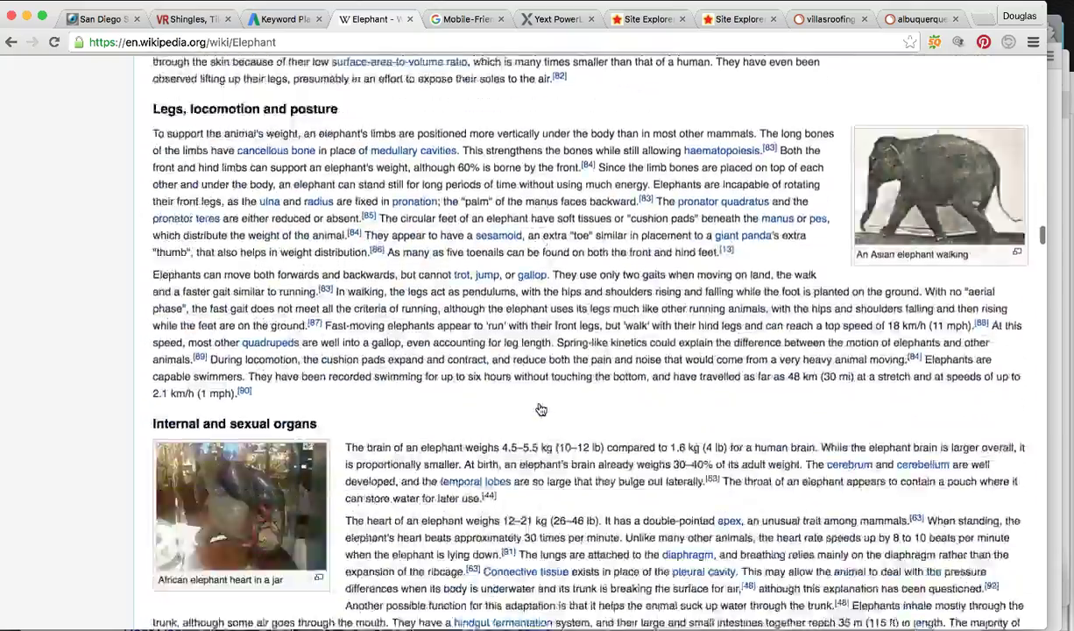
{"action": "scroll", "coordinate": [541, 409], "scroll_direction": "down", "scroll_amount": 2}
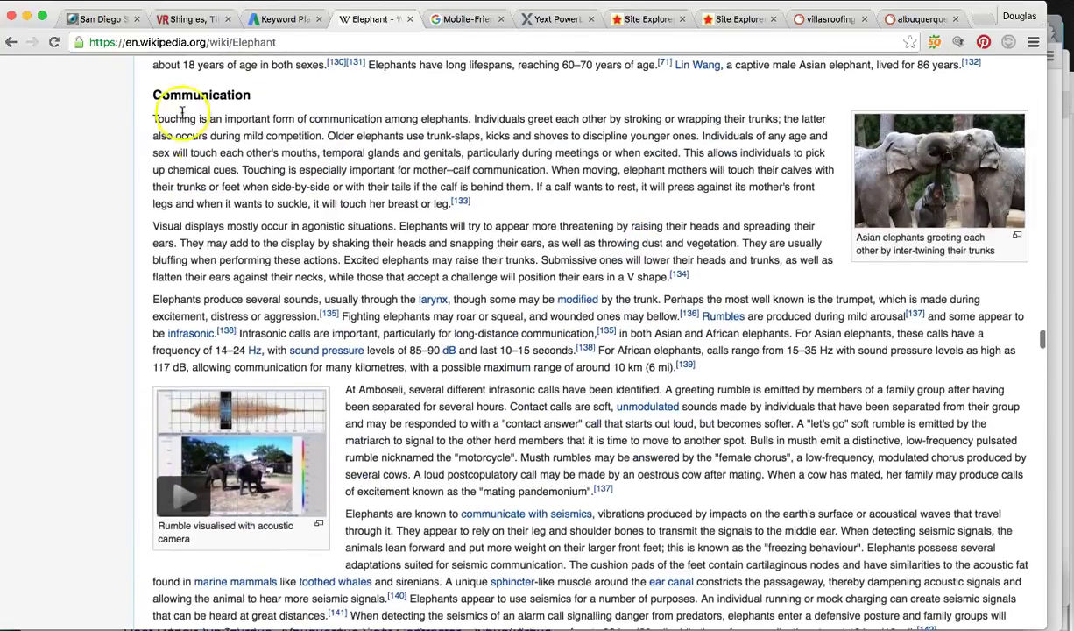
Step: Highlight the Communication heading and first paragraph, then return to the Villa's Roofing site
{"action": "left_click_drag", "start_coordinate": [150, 94], "coordinate": [393, 291]}
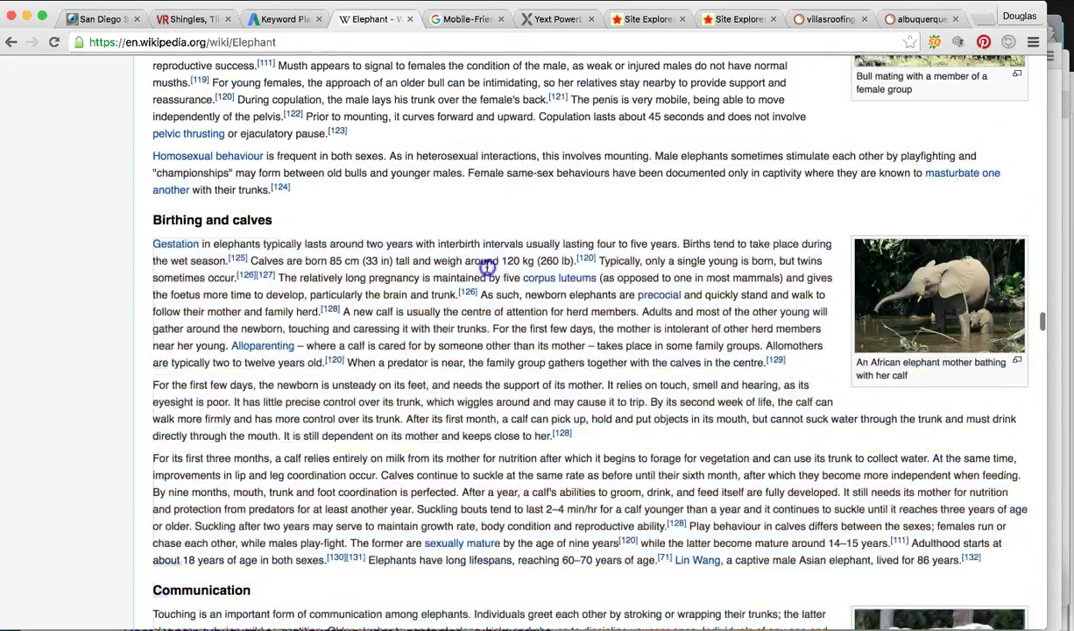
{"action": "scroll", "coordinate": [560, 293], "scroll_direction": "up", "scroll_amount": 5}
{"action": "scroll", "coordinate": [560, 293], "scroll_direction": "down", "scroll_amount": 20}
{"action": "scroll", "coordinate": [561, 294], "scroll_direction": "down", "scroll_amount": 20}
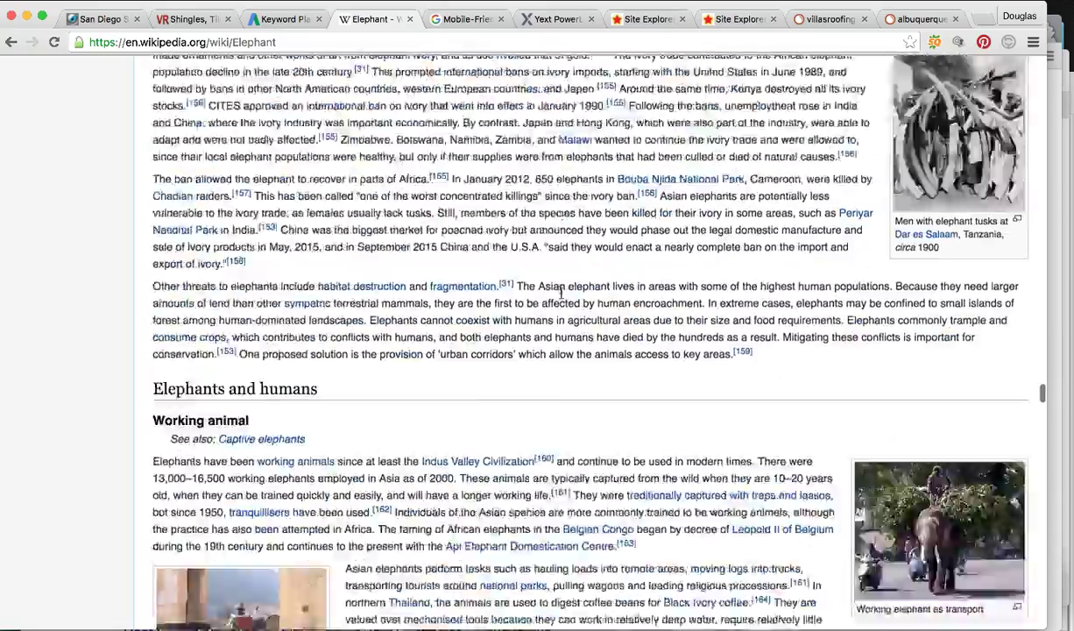
{"action": "scroll", "coordinate": [560, 294], "scroll_direction": "down", "scroll_amount": 20}
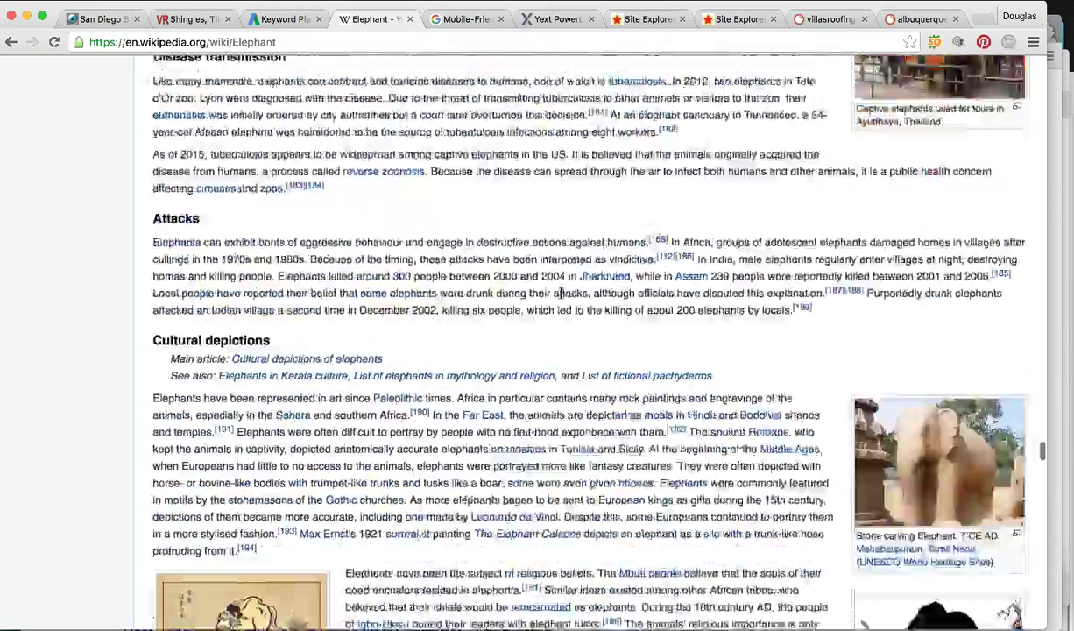
{"action": "scroll", "coordinate": [561, 293], "scroll_direction": "up", "scroll_amount": 20}
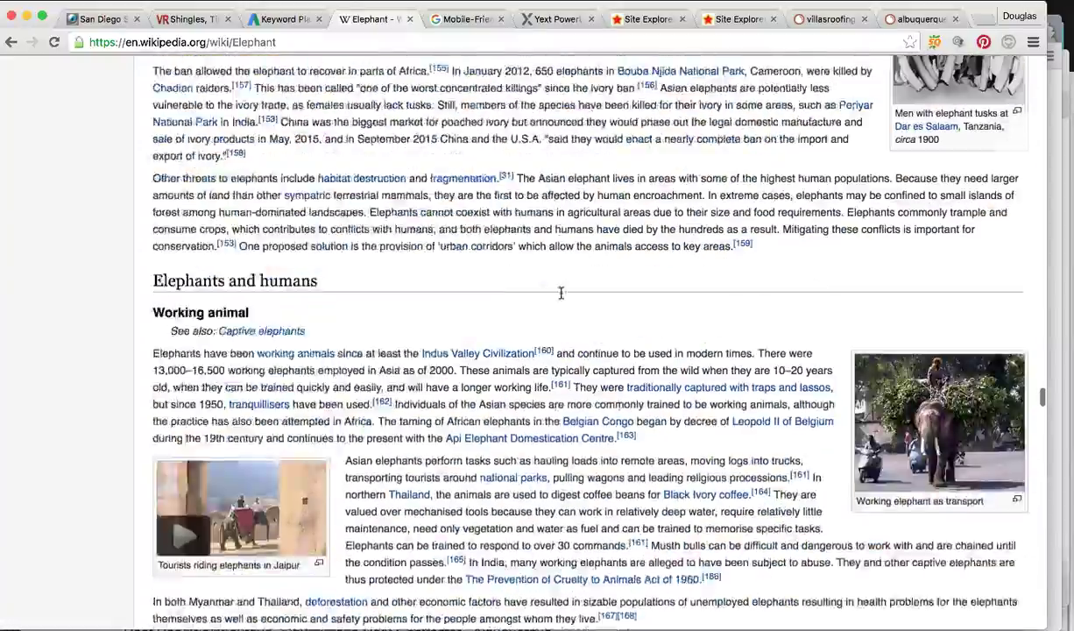
{"action": "scroll", "coordinate": [561, 294], "scroll_direction": "up", "scroll_amount": 10}
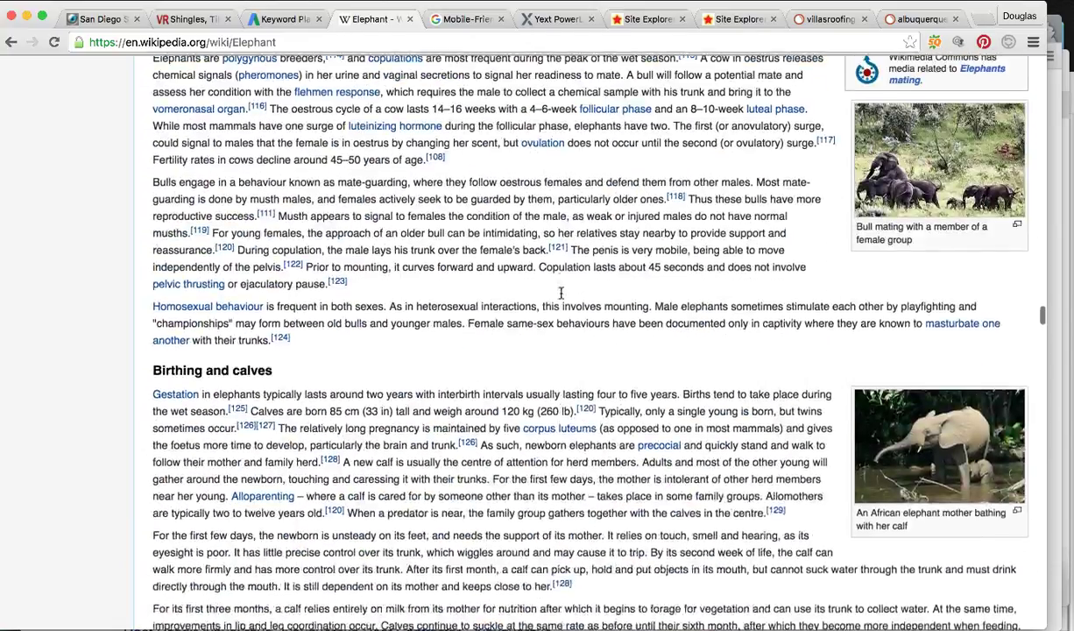
{"action": "left_click", "coordinate": [180, 18]}
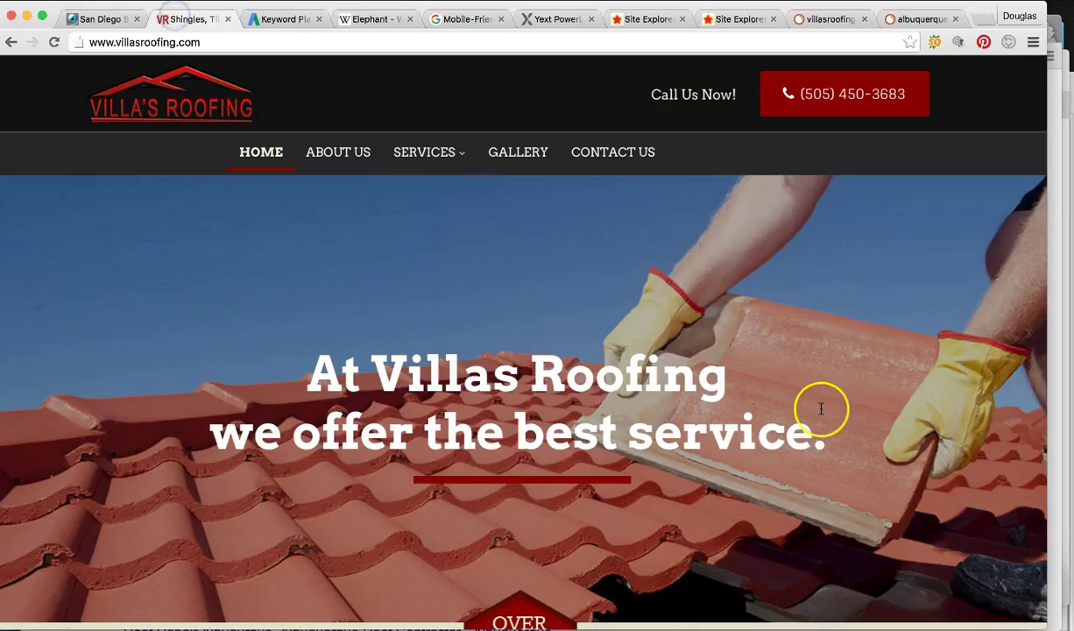
Step: Scroll down the Villa's Roofing homepage to the contact form
{"action": "scroll", "coordinate": [821, 409], "scroll_direction": "down", "scroll_amount": 10}
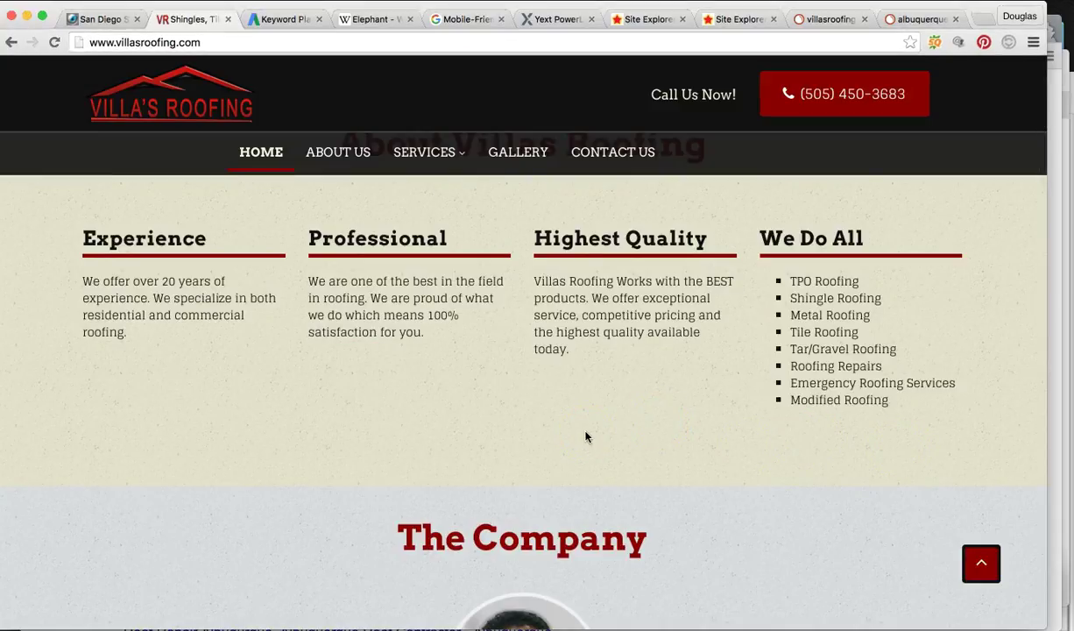
{"action": "scroll", "coordinate": [586, 437], "scroll_direction": "down", "scroll_amount": 10}
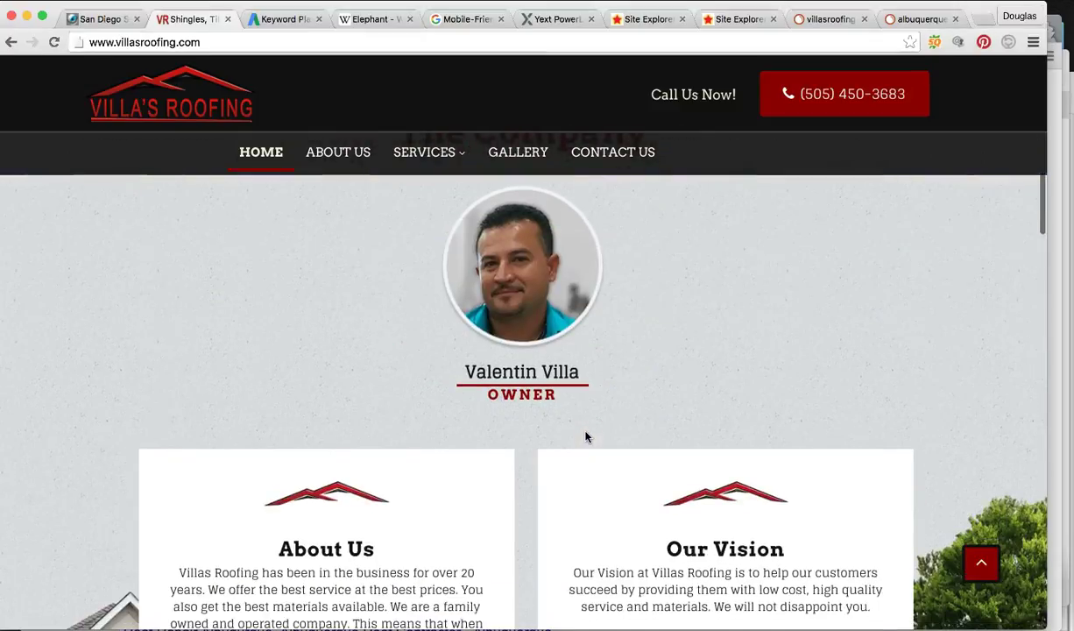
{"action": "scroll", "coordinate": [586, 437], "scroll_direction": "down", "scroll_amount": 10}
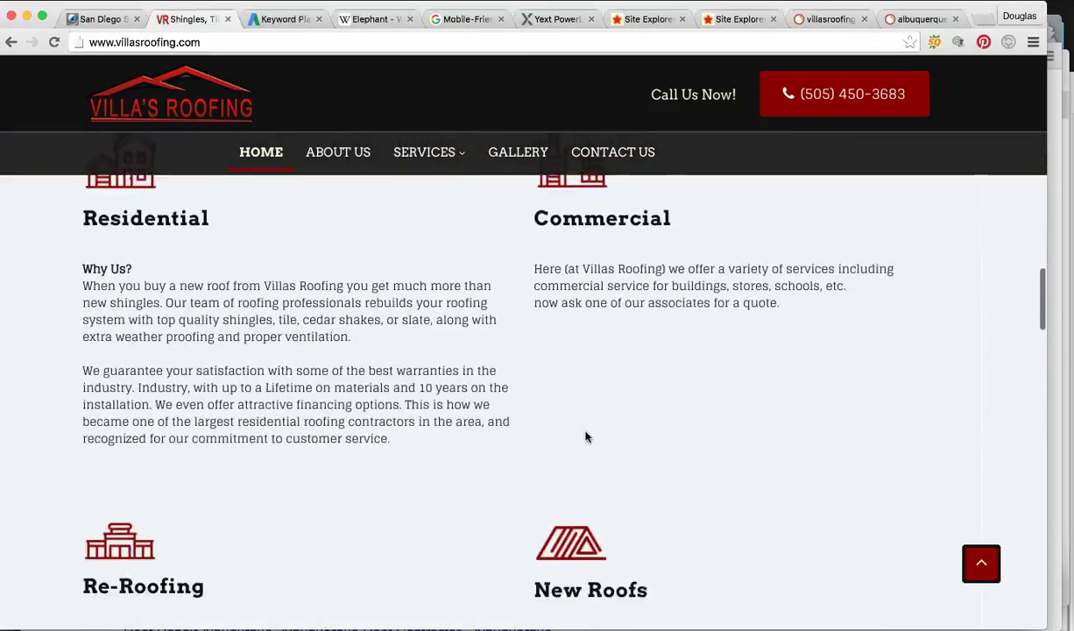
{"action": "scroll", "coordinate": [587, 436], "scroll_direction": "down", "scroll_amount": 10}
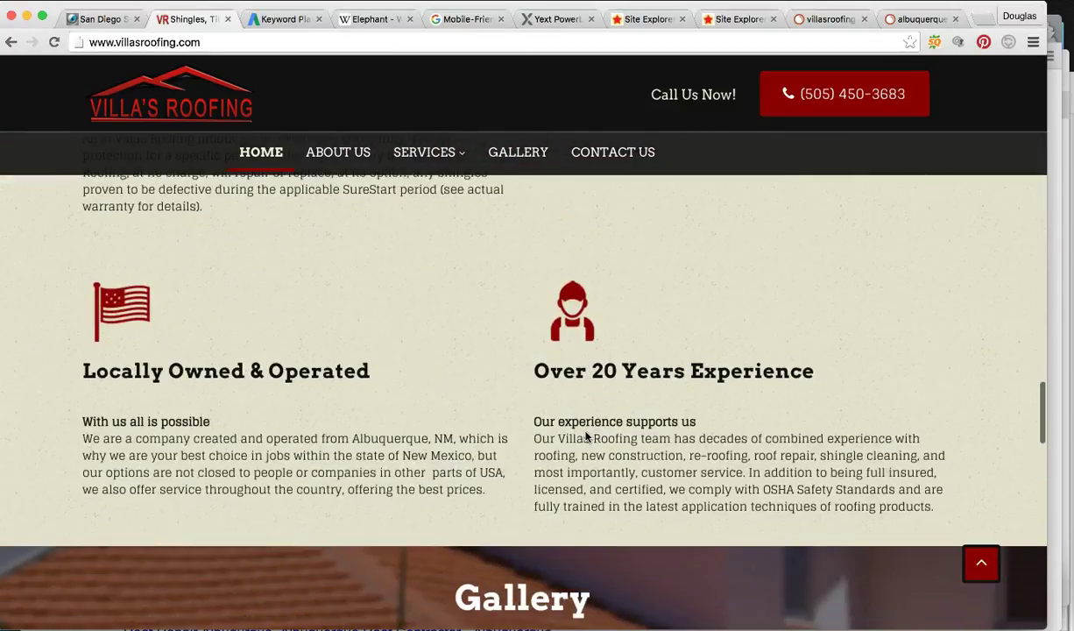
{"action": "scroll", "coordinate": [586, 436], "scroll_direction": "down", "scroll_amount": 2}
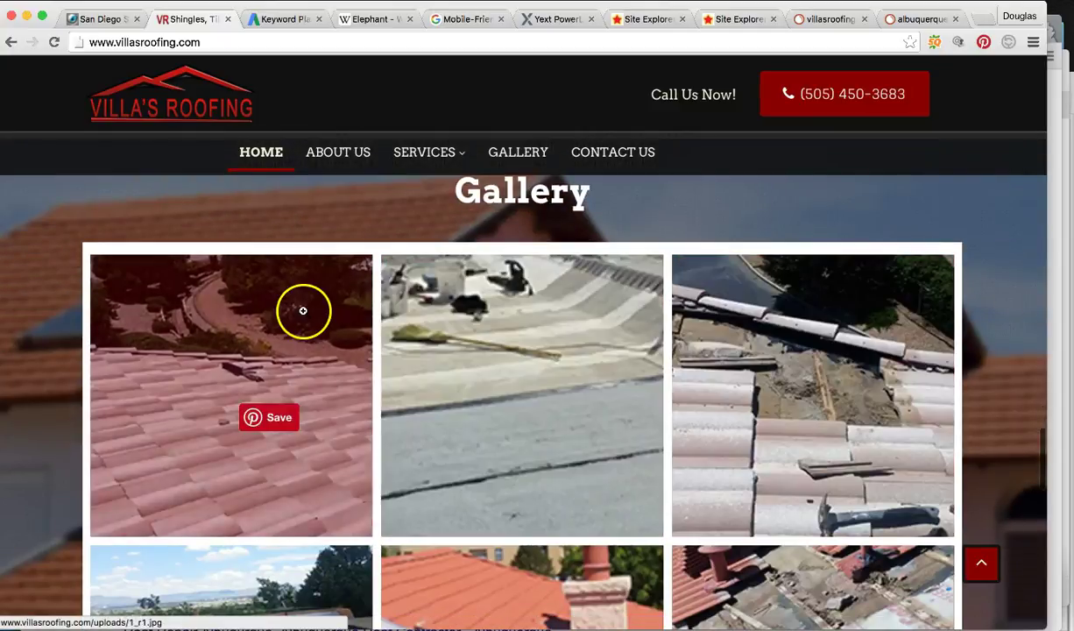
{"action": "scroll", "coordinate": [732, 492], "scroll_direction": "down", "scroll_amount": 3}
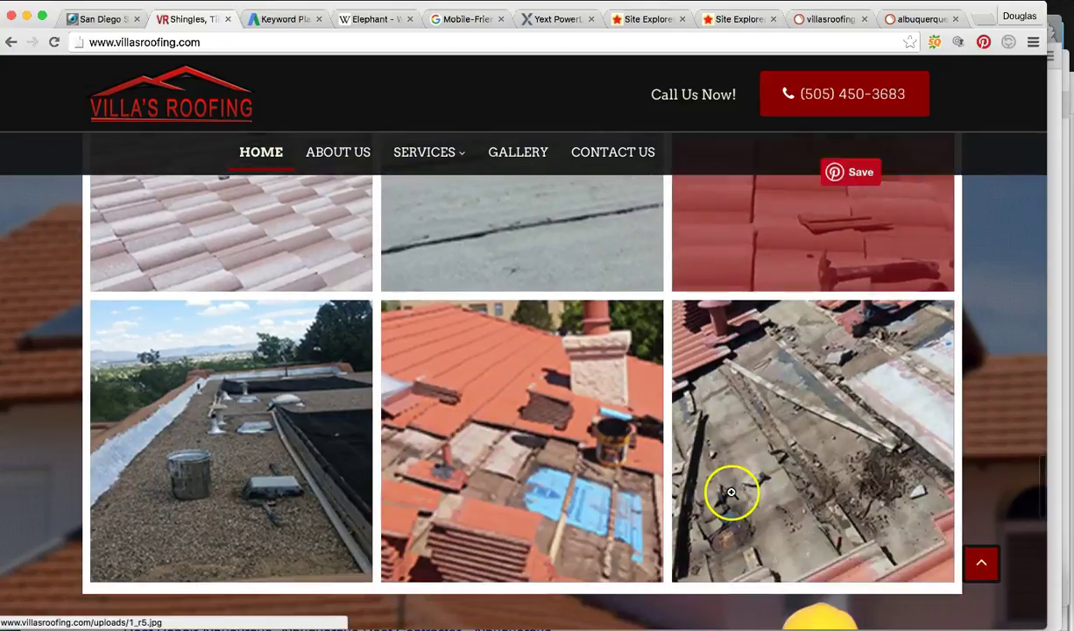
{"action": "scroll", "coordinate": [486, 505], "scroll_direction": "down", "scroll_amount": 2}
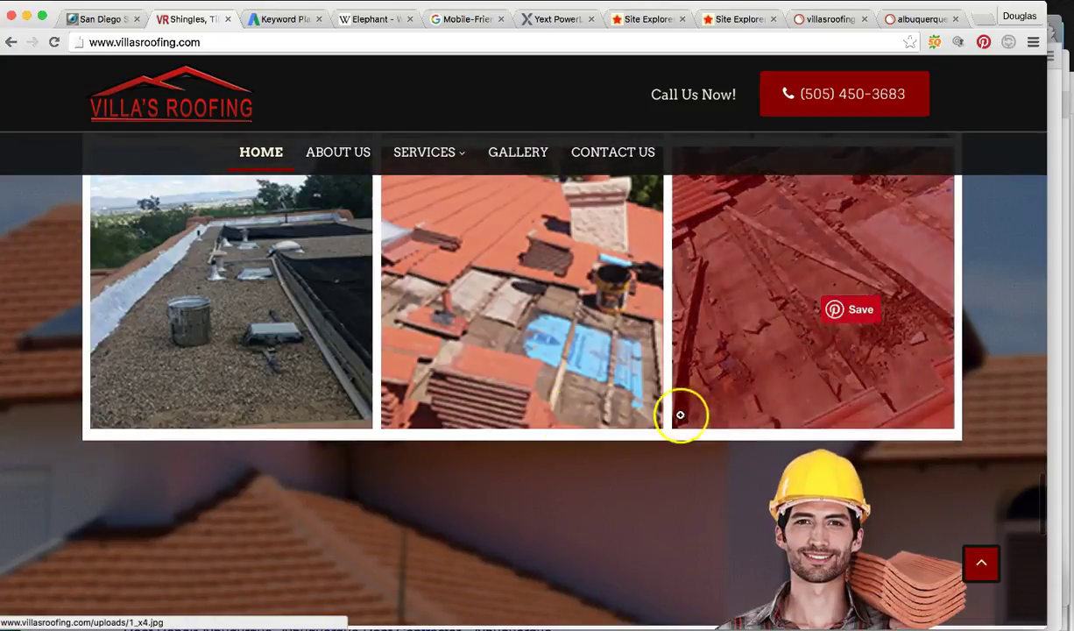
{"action": "scroll", "coordinate": [491, 448], "scroll_direction": "down", "scroll_amount": 6}
{"action": "scroll", "coordinate": [493, 451], "scroll_direction": "down", "scroll_amount": 5}
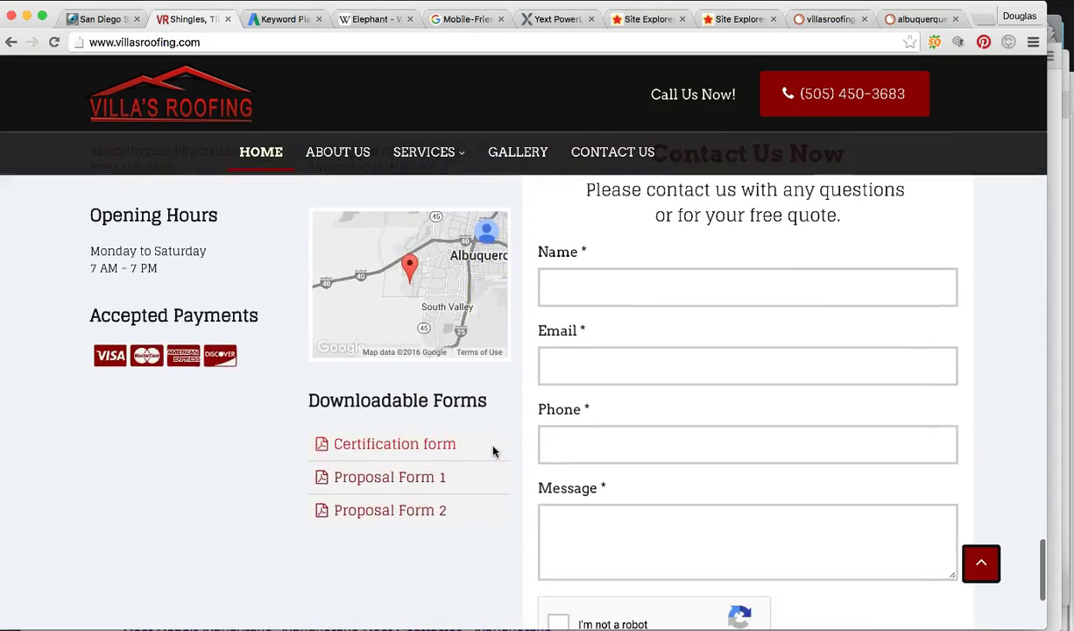
Step: Scroll back to the top and switch to the Yext PowerListings scan results
{"action": "scroll", "coordinate": [494, 451], "scroll_direction": "up", "scroll_amount": 15}
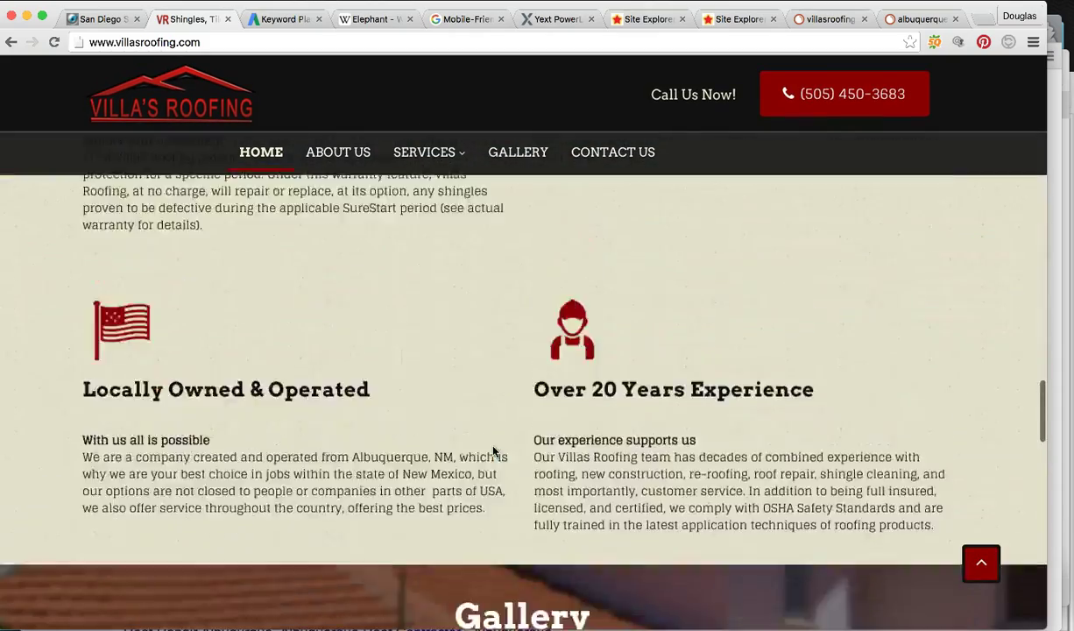
{"action": "scroll", "coordinate": [493, 451], "scroll_direction": "up", "scroll_amount": 12}
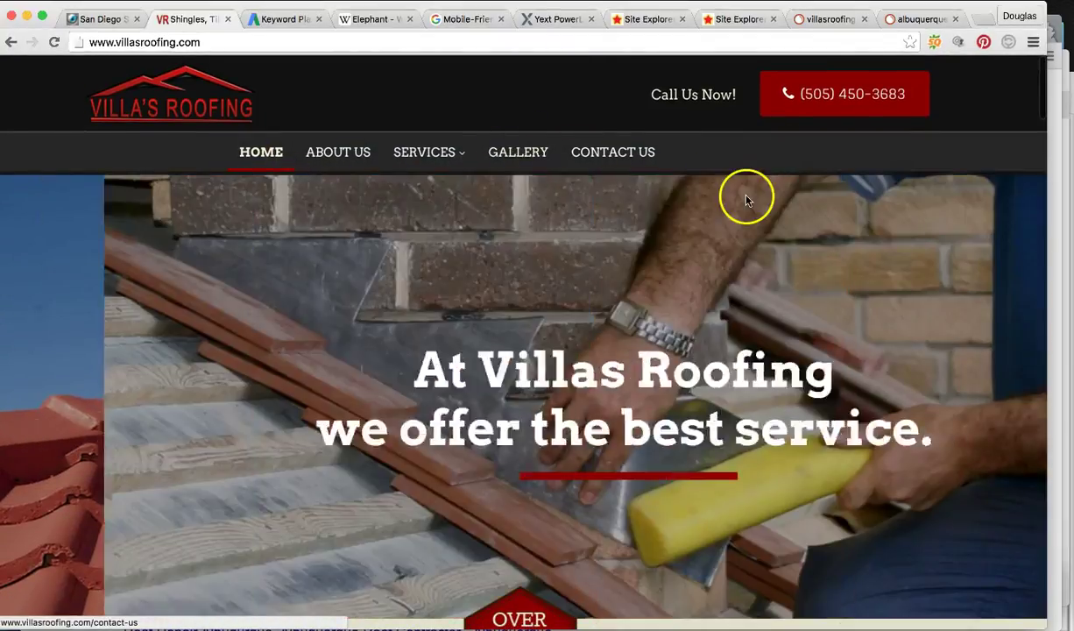
{"action": "mouse_move", "coordinate": [452, 166]}
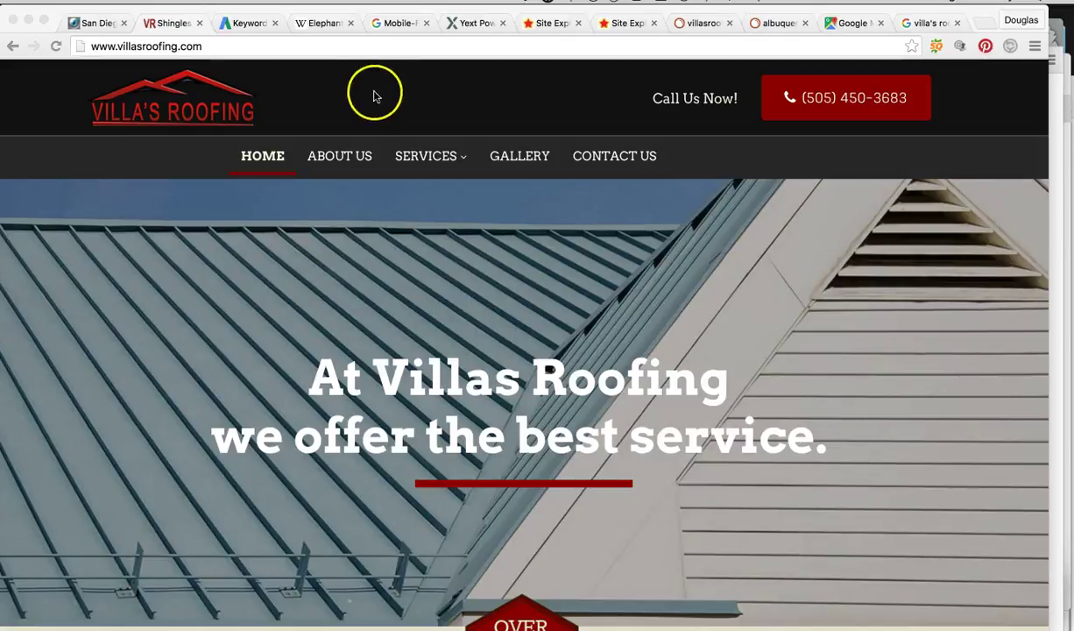
{"action": "left_click", "coordinate": [471, 22]}
{"action": "left_click", "coordinate": [619, 212]}
{"action": "scroll", "coordinate": [619, 216], "scroll_direction": "up", "scroll_amount": 2}
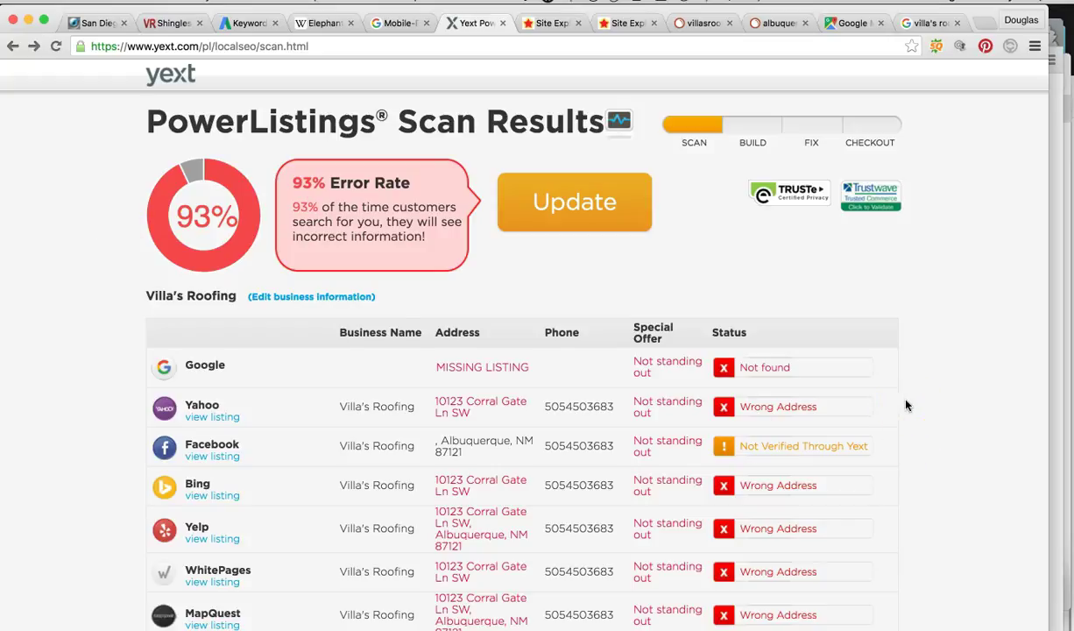
{"action": "scroll", "coordinate": [907, 405], "scroll_direction": "down", "scroll_amount": 5}
{"action": "scroll", "coordinate": [910, 405], "scroll_direction": "up", "scroll_amount": 5}
{"action": "scroll", "coordinate": [781, 389], "scroll_direction": "down", "scroll_amount": 2}
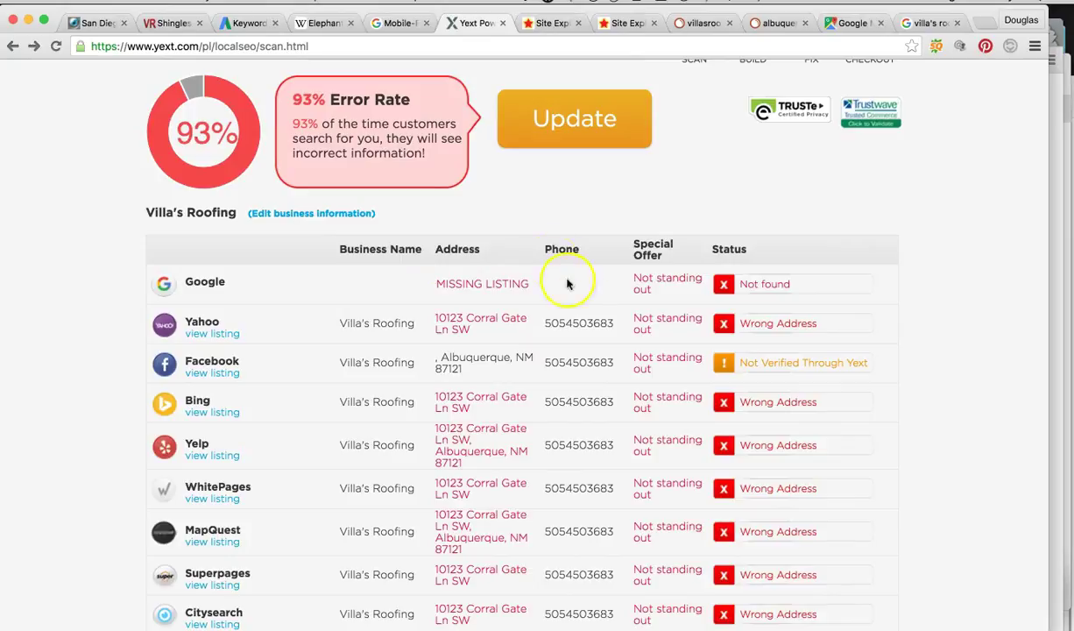
{"action": "scroll", "coordinate": [547, 363], "scroll_direction": "up", "scroll_amount": 2}
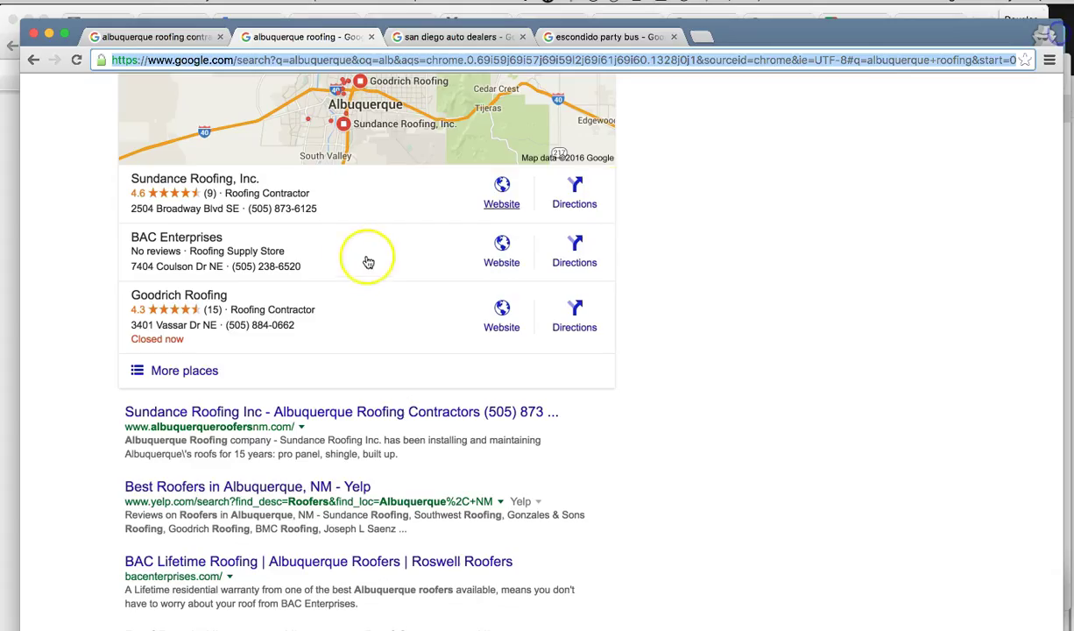
{"action": "scroll", "coordinate": [373, 271], "scroll_direction": "up", "scroll_amount": 3}
{"action": "left_click", "coordinate": [745, 326]}
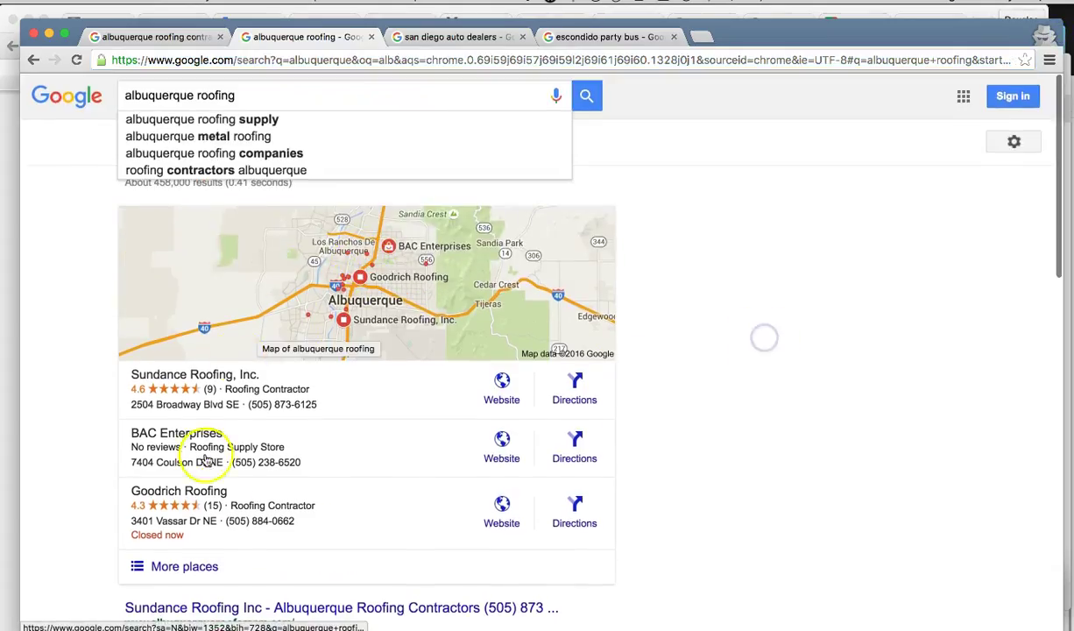
Step: Glance at the Yext scan results again, then move to the Google Maps Villa's Roofing search
{"action": "left_click", "coordinate": [412, 12]}
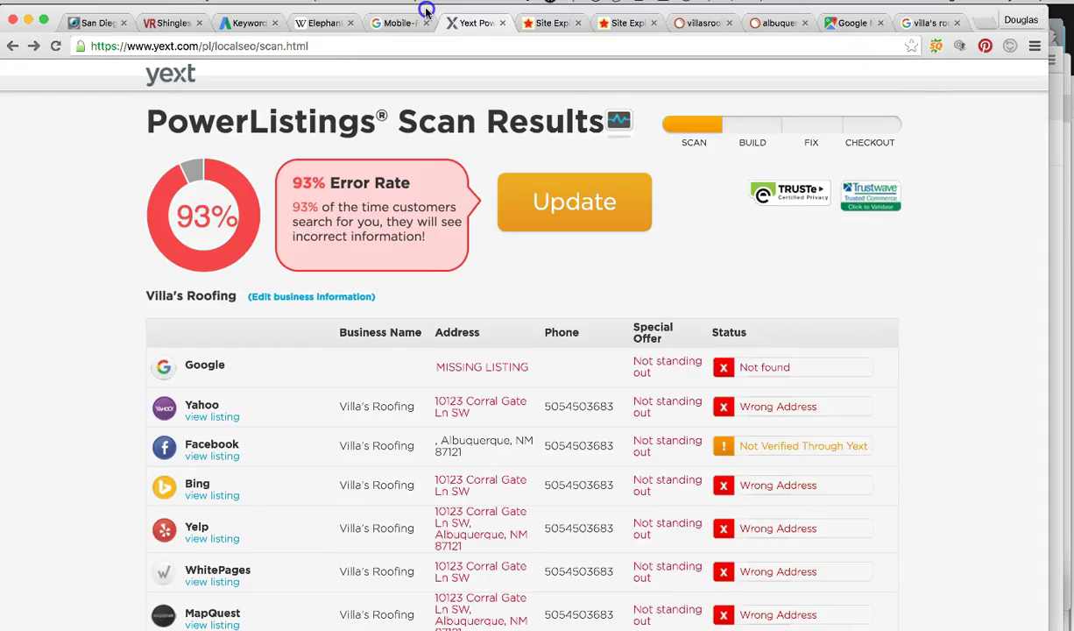
{"action": "scroll", "coordinate": [195, 341], "scroll_direction": "down", "scroll_amount": 1}
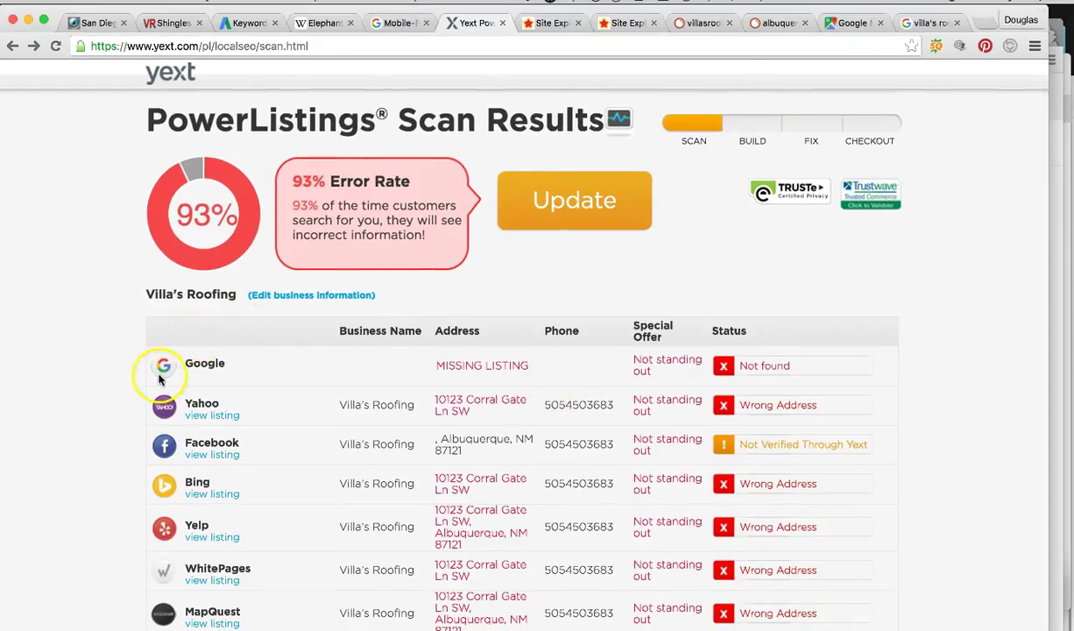
{"action": "left_click", "coordinate": [823, 29]}
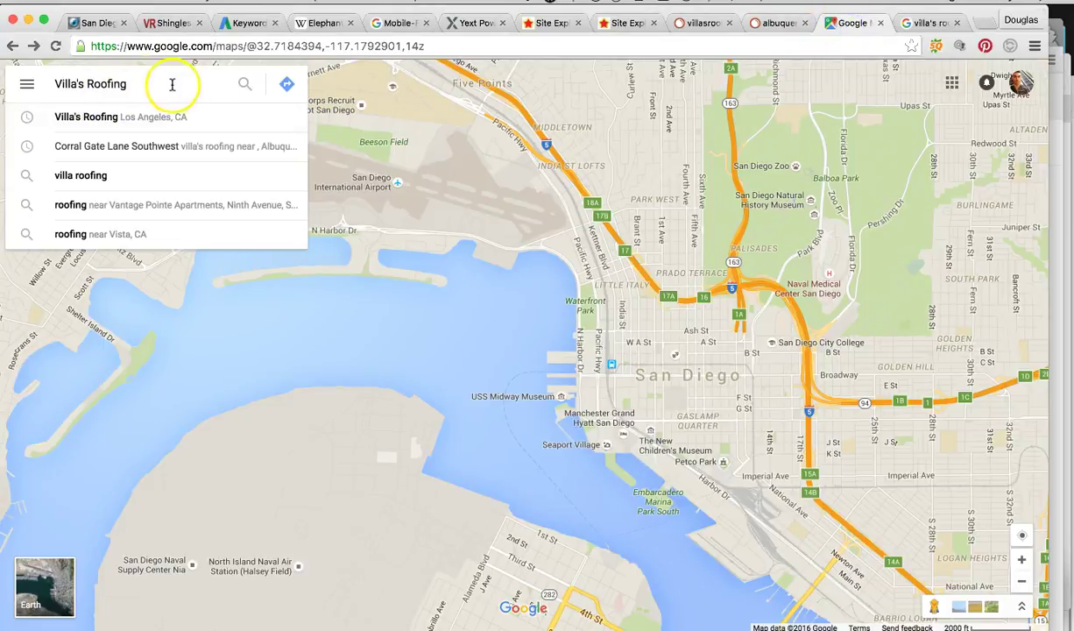
Step: Search Villa's Roofing near Corral Gate Lane Southwest in Maps, then view the Albuquerque Google results
{"action": "left_click", "coordinate": [57, 84]}
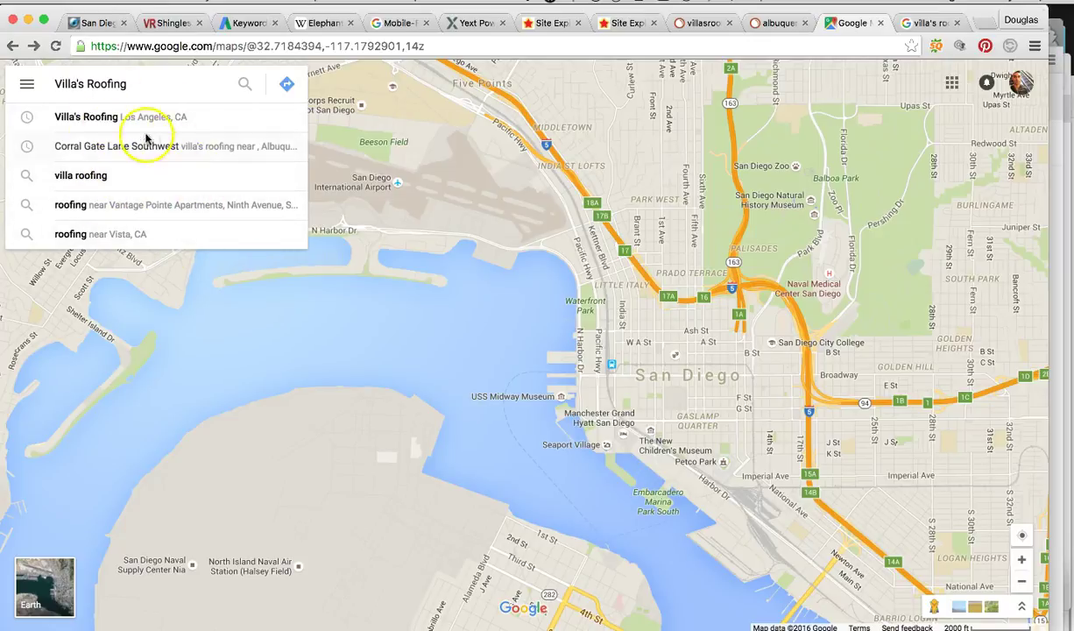
{"action": "left_click", "coordinate": [60, 84]}
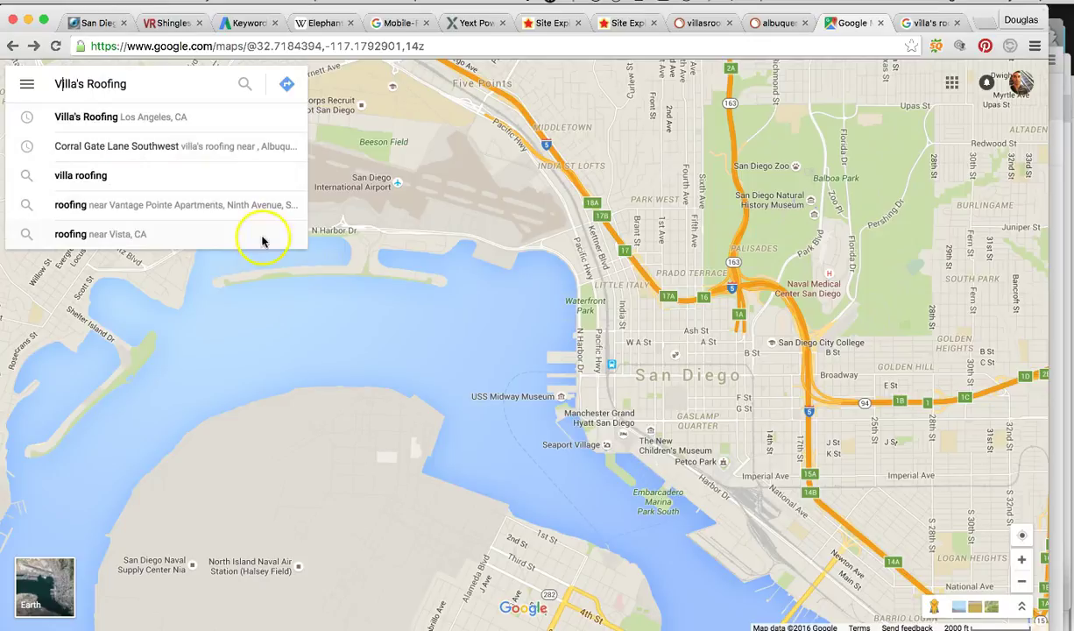
{"action": "left_click", "coordinate": [224, 147]}
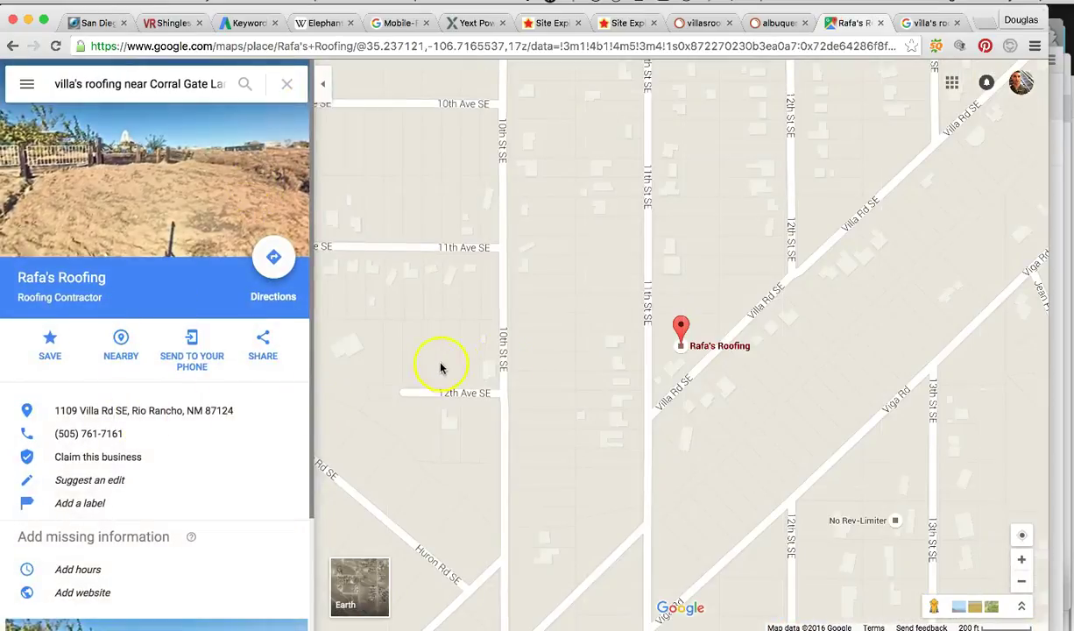
{"action": "left_click", "coordinate": [930, 22]}
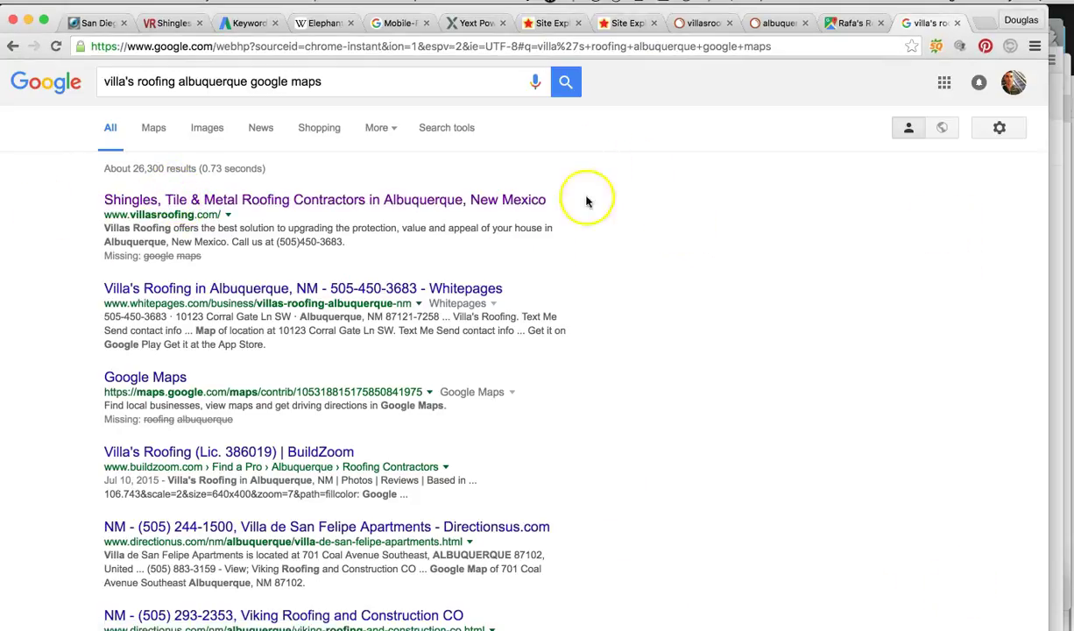
Step: Scroll the Villa's Roofing Google results, then return to the Yext scan showing 93% errors
{"action": "scroll", "coordinate": [1043, 429], "scroll_direction": "down", "scroll_amount": 5}
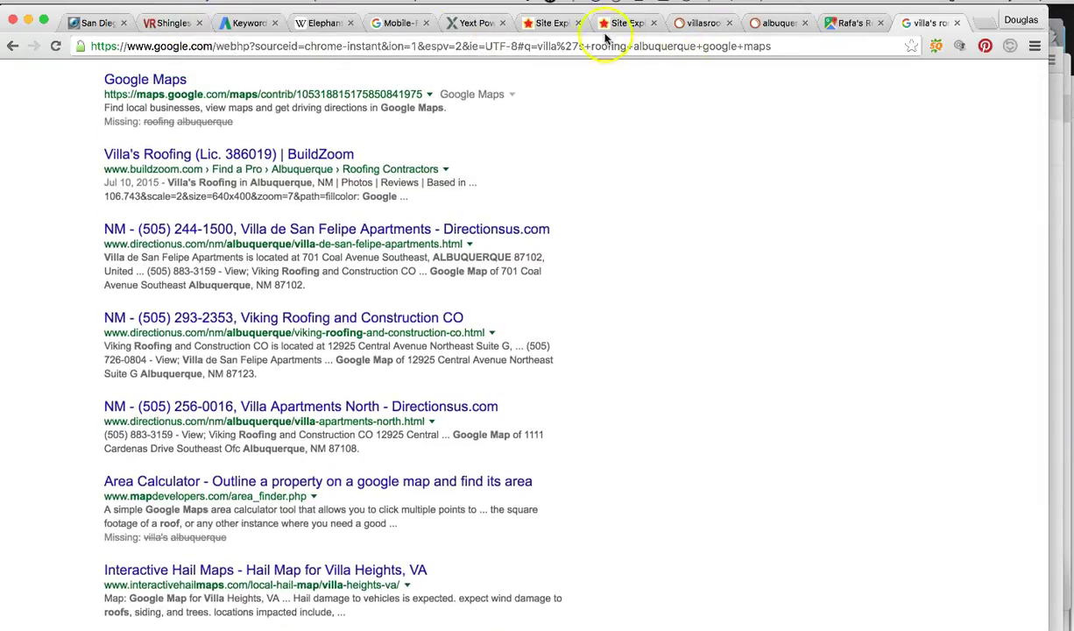
{"action": "left_click", "coordinate": [469, 23]}
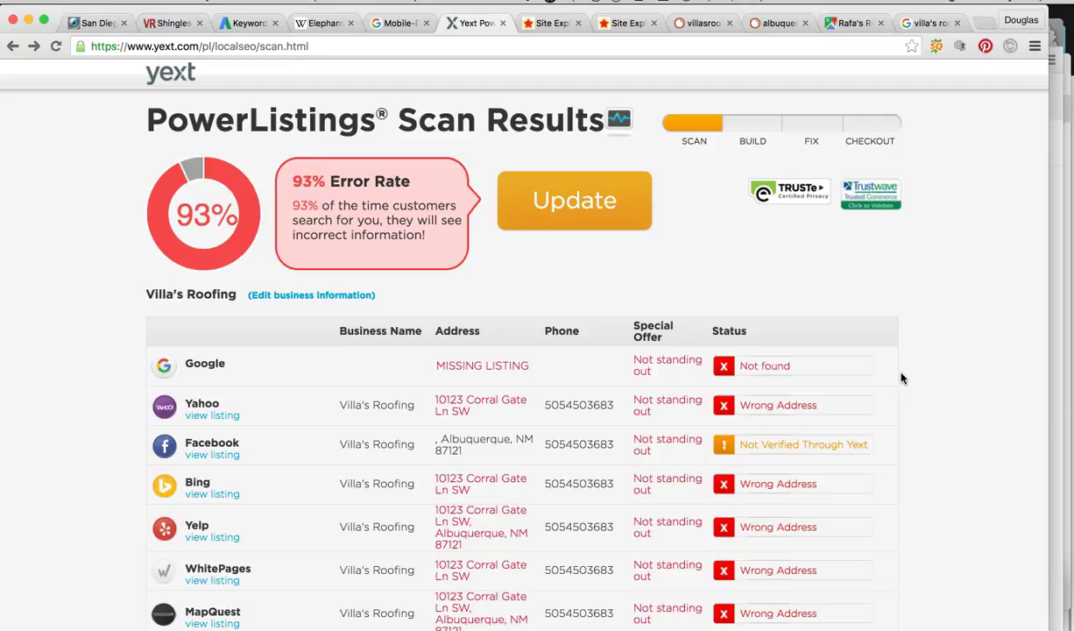
Step: Review the PowerListings table of missing and wrong listings, closing the privacy certification tooltip
{"action": "scroll", "coordinate": [902, 377], "scroll_direction": "down", "scroll_amount": 5}
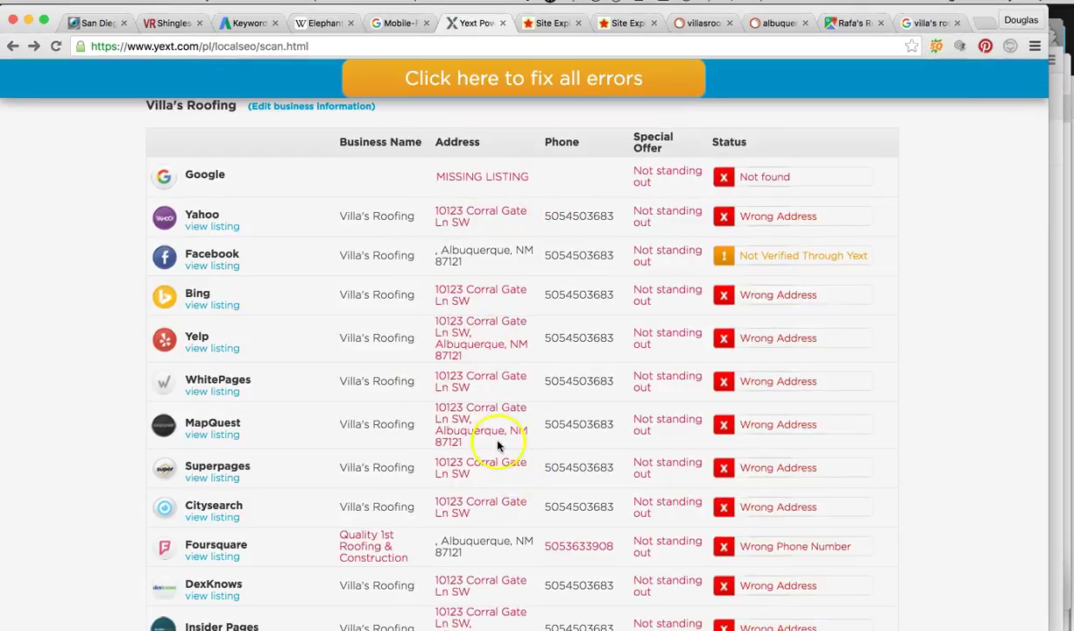
{"action": "scroll", "coordinate": [480, 430], "scroll_direction": "down", "scroll_amount": 3}
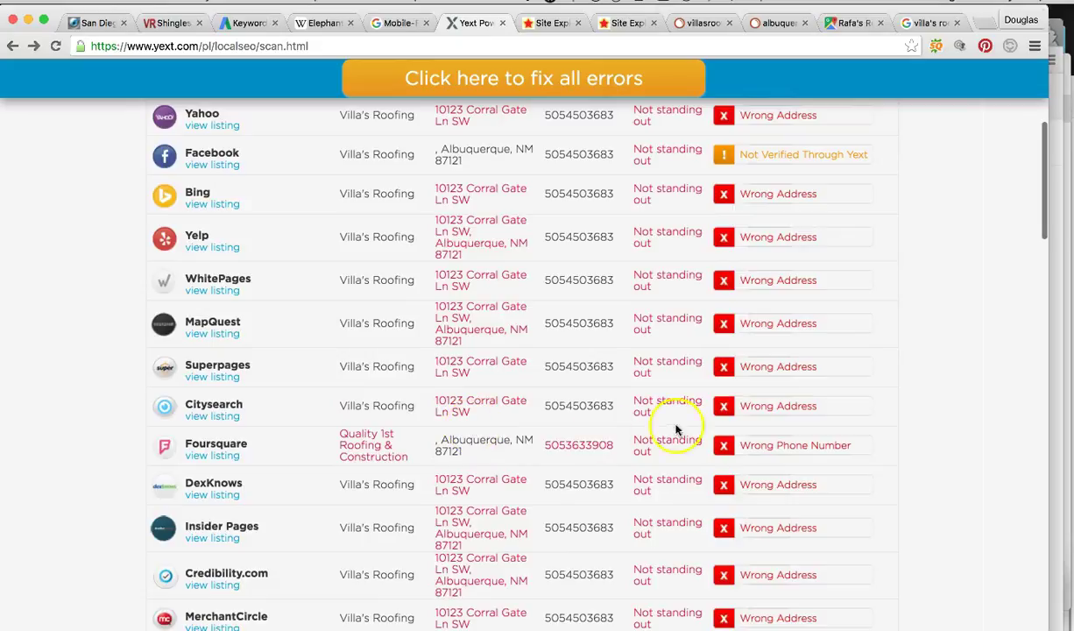
{"action": "scroll", "coordinate": [635, 454], "scroll_direction": "down", "scroll_amount": 12}
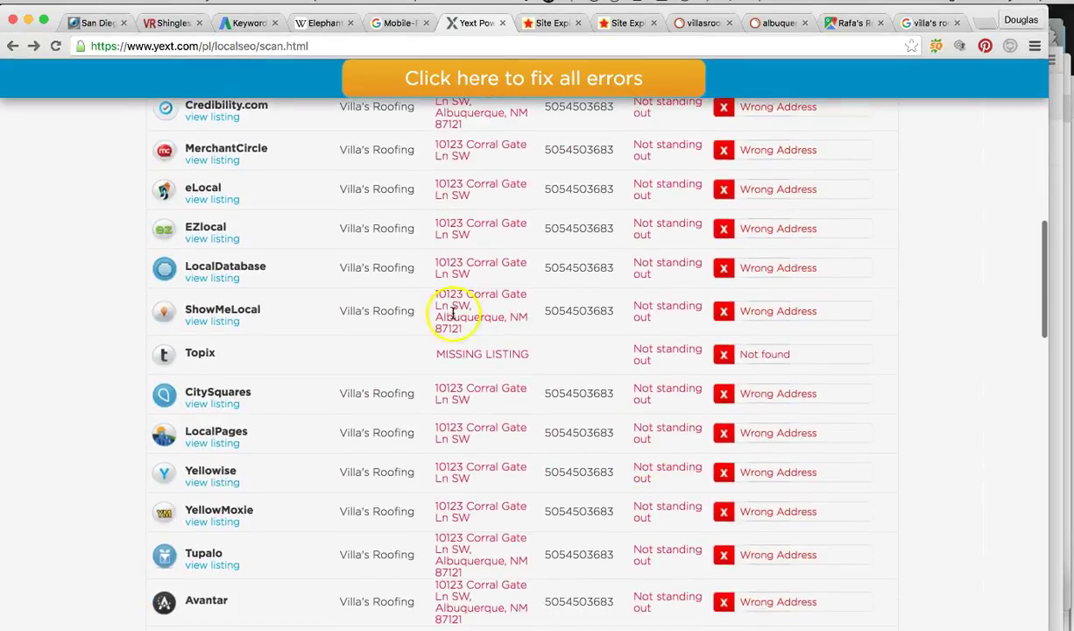
{"action": "scroll", "coordinate": [656, 377], "scroll_direction": "down", "scroll_amount": 13}
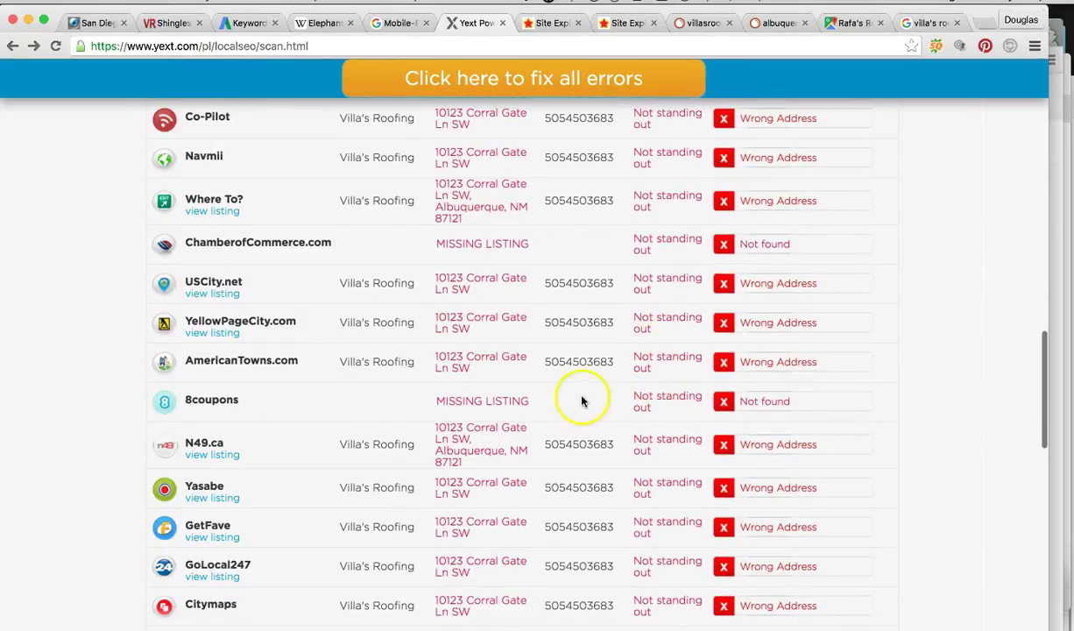
{"action": "scroll", "coordinate": [582, 396], "scroll_direction": "down", "scroll_amount": 7}
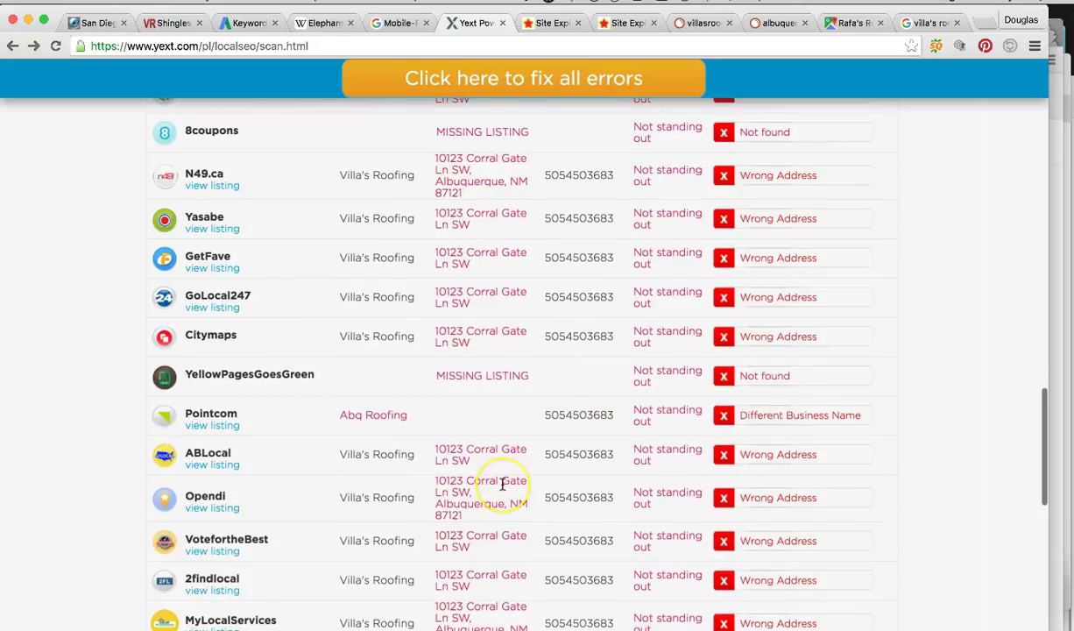
{"action": "scroll", "coordinate": [460, 483], "scroll_direction": "down", "scroll_amount": 12}
{"action": "scroll", "coordinate": [502, 484], "scroll_direction": "up", "scroll_amount": 20}
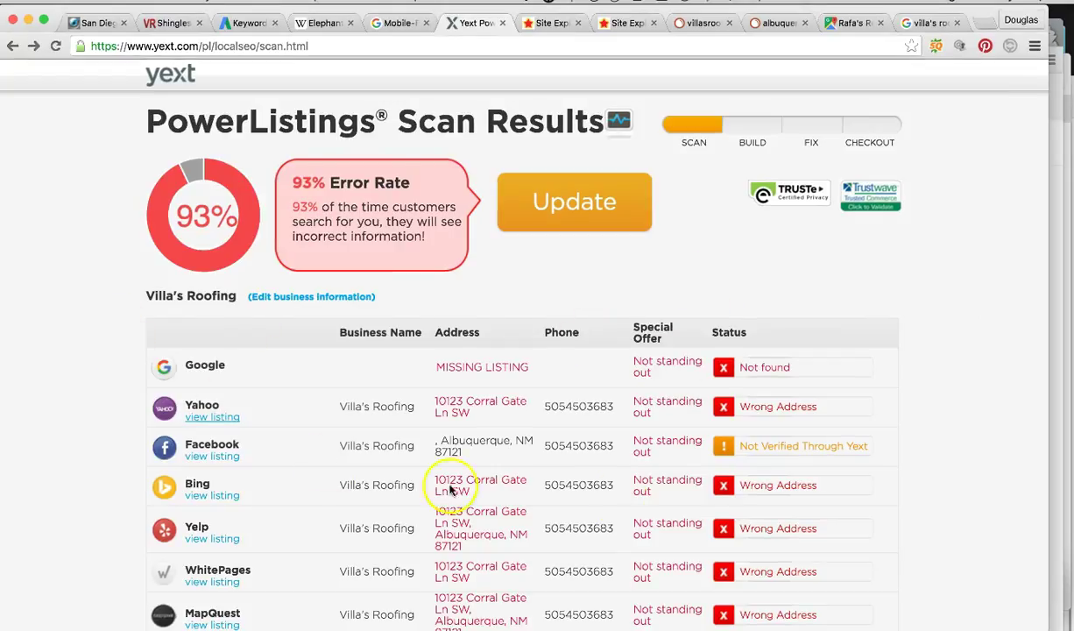
{"action": "scroll", "coordinate": [620, 501], "scroll_direction": "down", "scroll_amount": 2}
{"action": "scroll", "coordinate": [620, 501], "scroll_direction": "down", "scroll_amount": 3}
{"action": "left_click", "coordinate": [599, 443]}
{"action": "scroll", "coordinate": [602, 439], "scroll_direction": "up", "scroll_amount": 5}
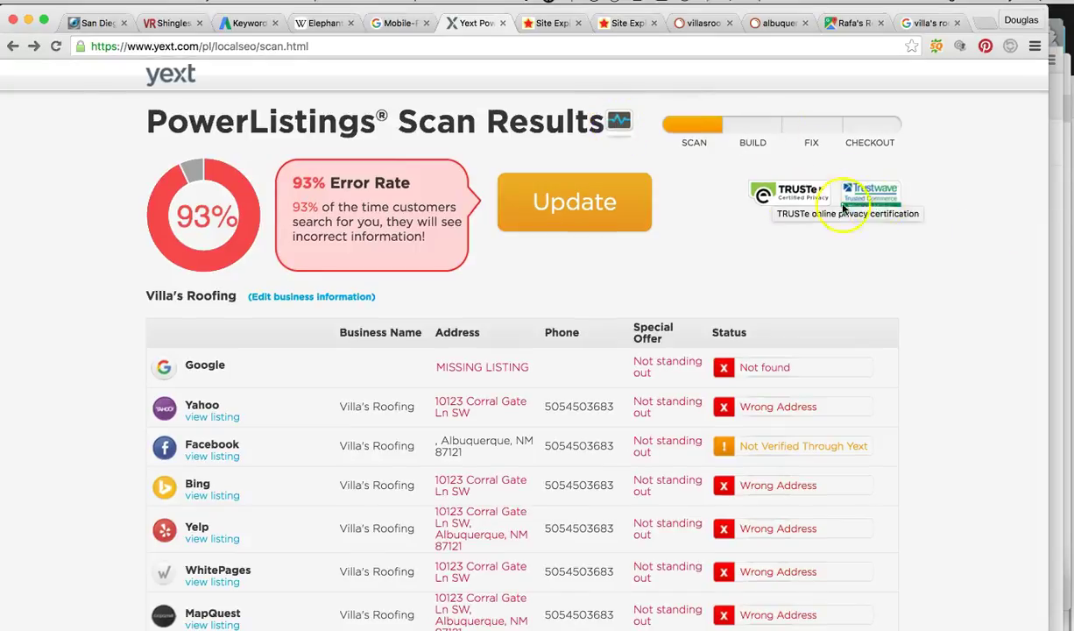
{"action": "left_click", "coordinate": [958, 218]}
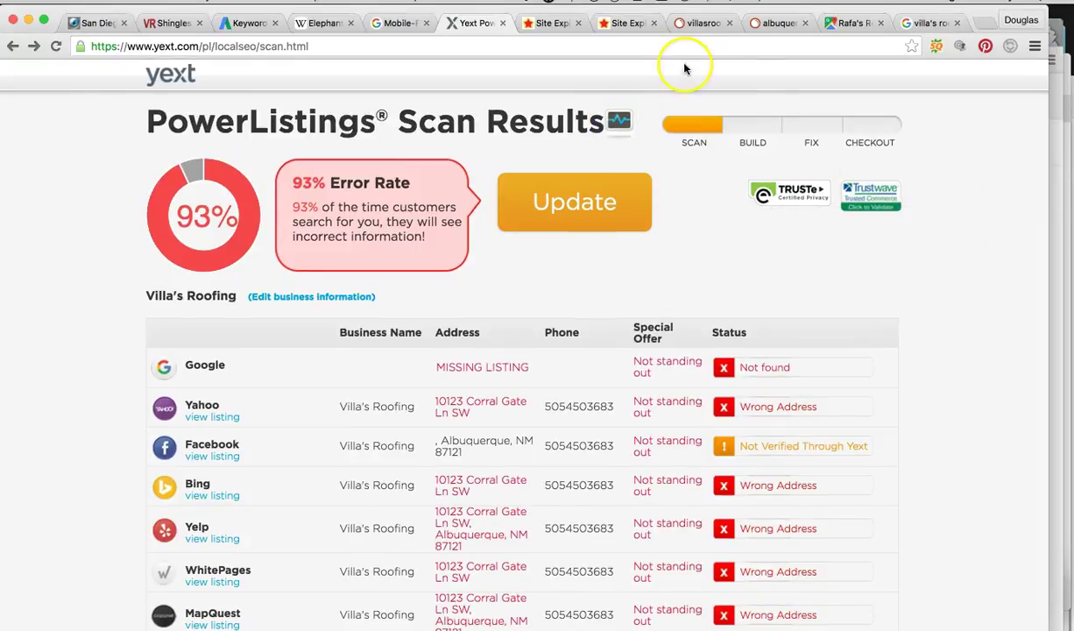
Step: Open and scroll the Majestic villasroofing.com report, then bring up the albuquerque roofing results
{"action": "left_click", "coordinate": [544, 33]}
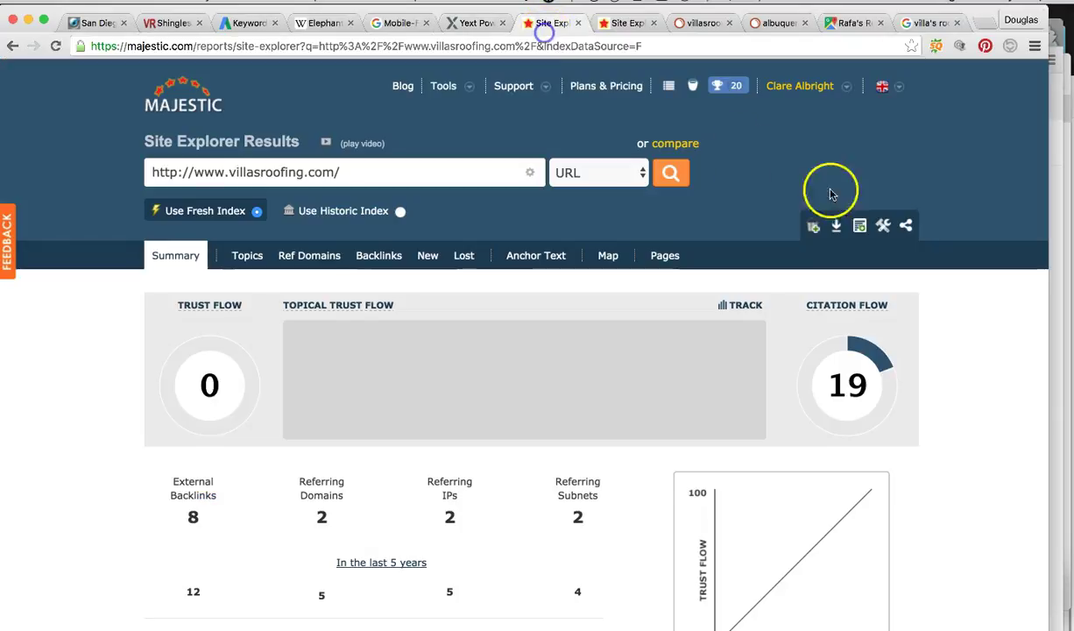
{"action": "scroll", "coordinate": [885, 230], "scroll_direction": "down", "scroll_amount": 1}
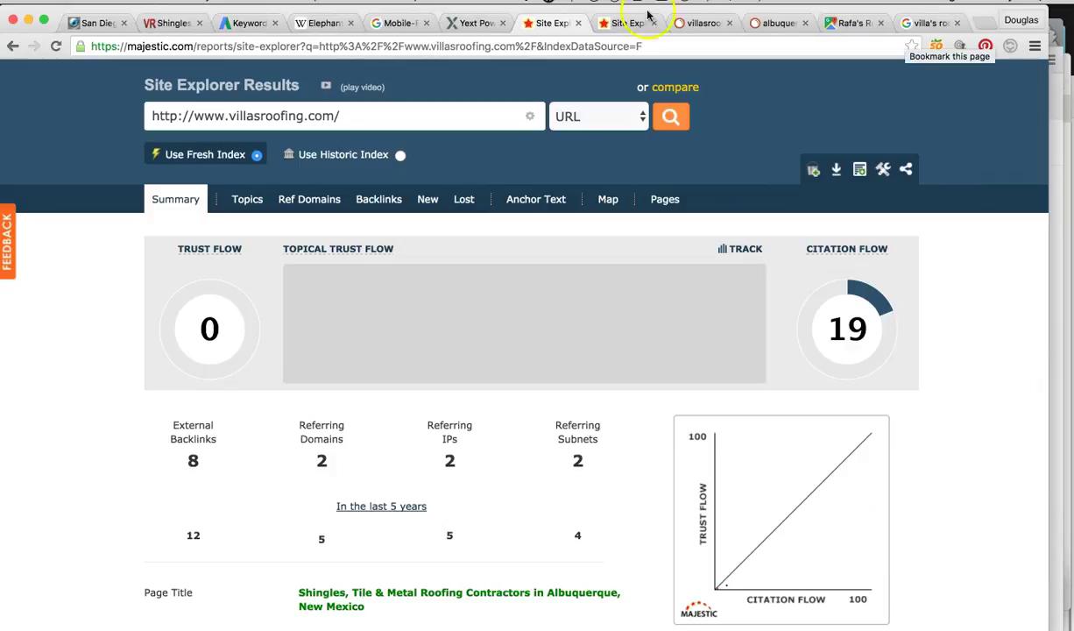
{"action": "left_click", "coordinate": [1060, 11]}
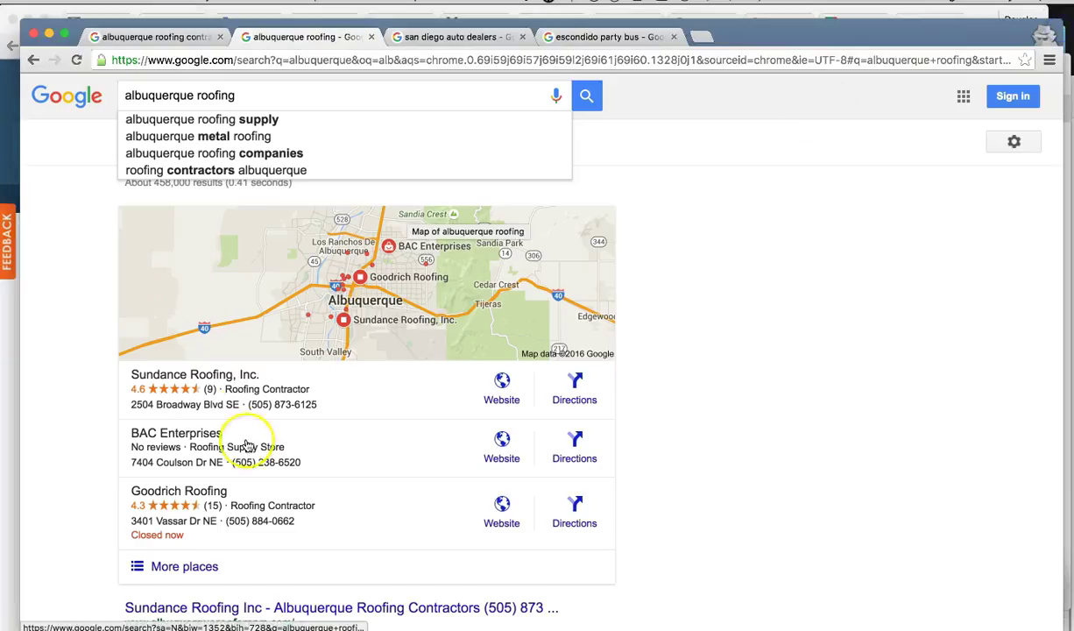
Step: Scroll through the albuquerque roofing results, then return to the Majestic villasroofing.com report
{"action": "scroll", "coordinate": [252, 443], "scroll_direction": "down", "scroll_amount": 5}
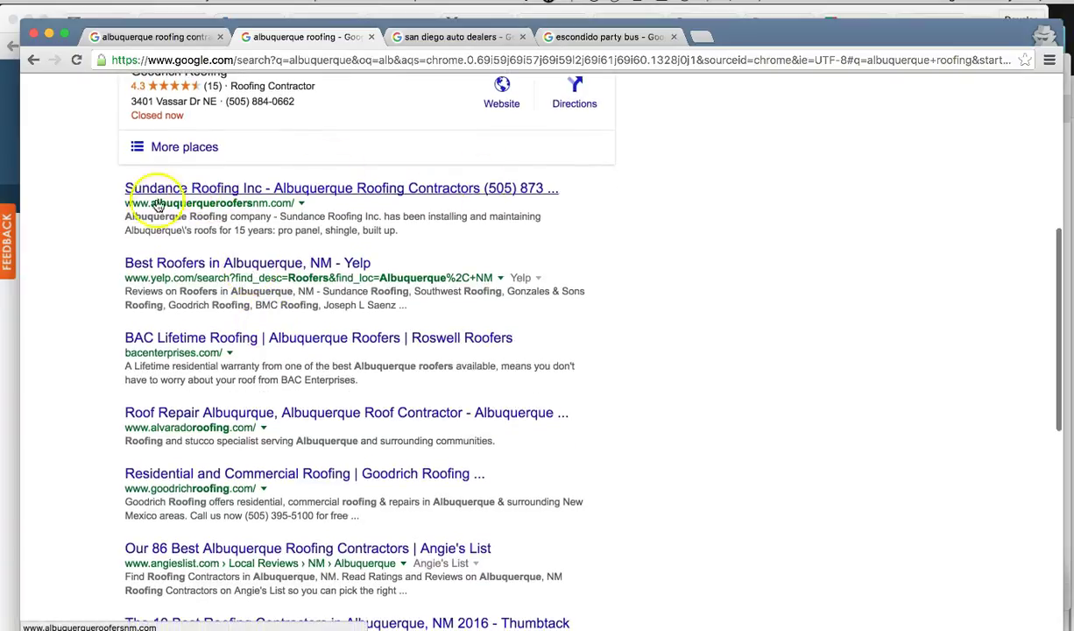
{"action": "scroll", "coordinate": [783, 281], "scroll_direction": "up", "scroll_amount": 5}
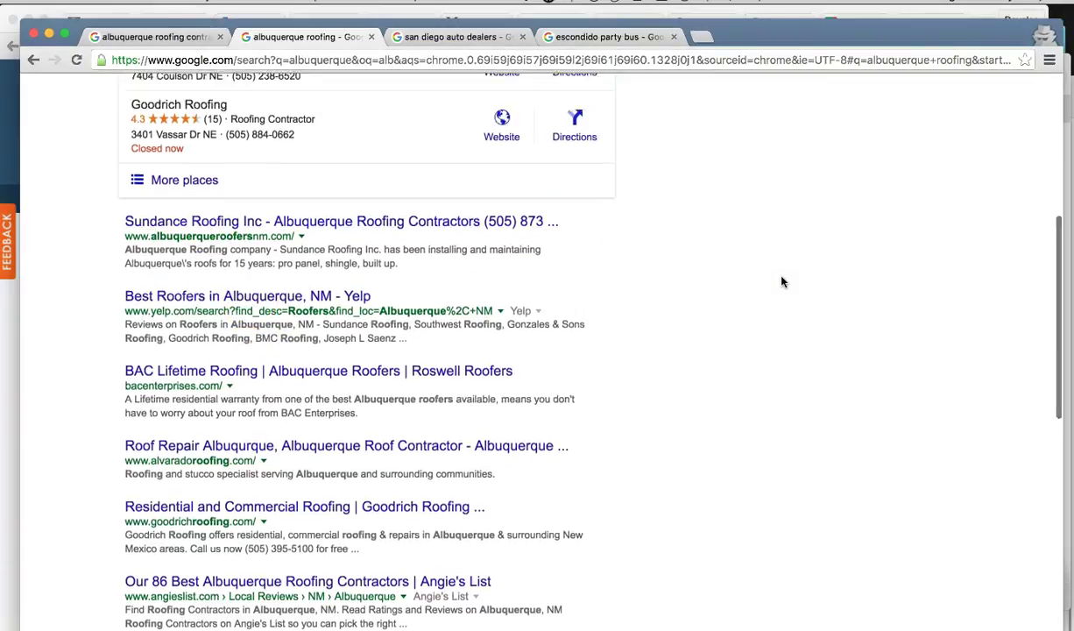
{"action": "scroll", "coordinate": [783, 281], "scroll_direction": "up", "scroll_amount": 3}
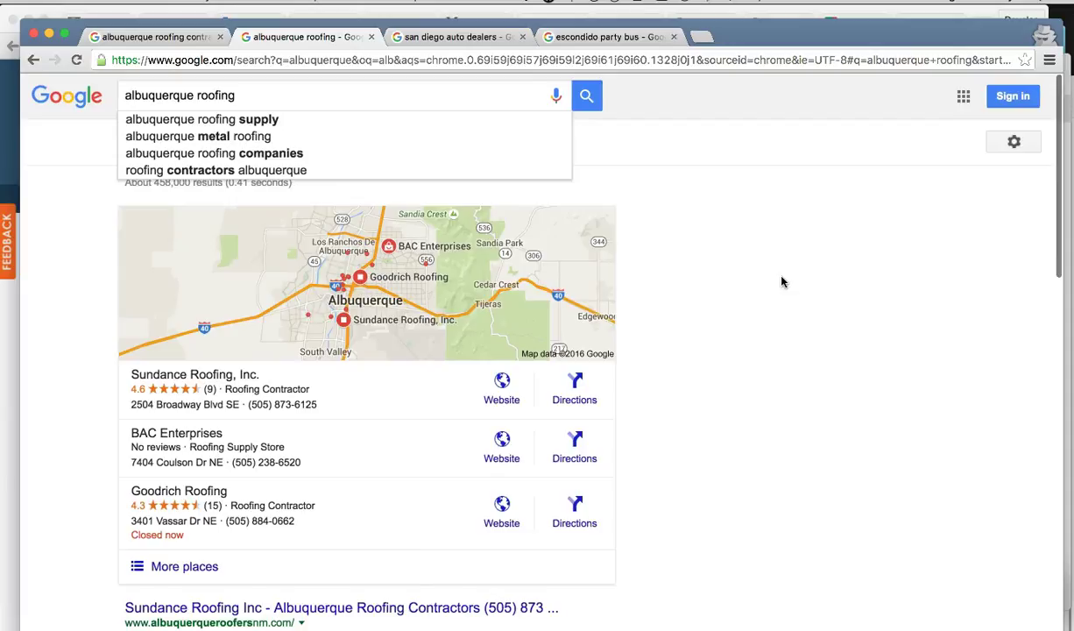
{"action": "left_click", "coordinate": [778, 14]}
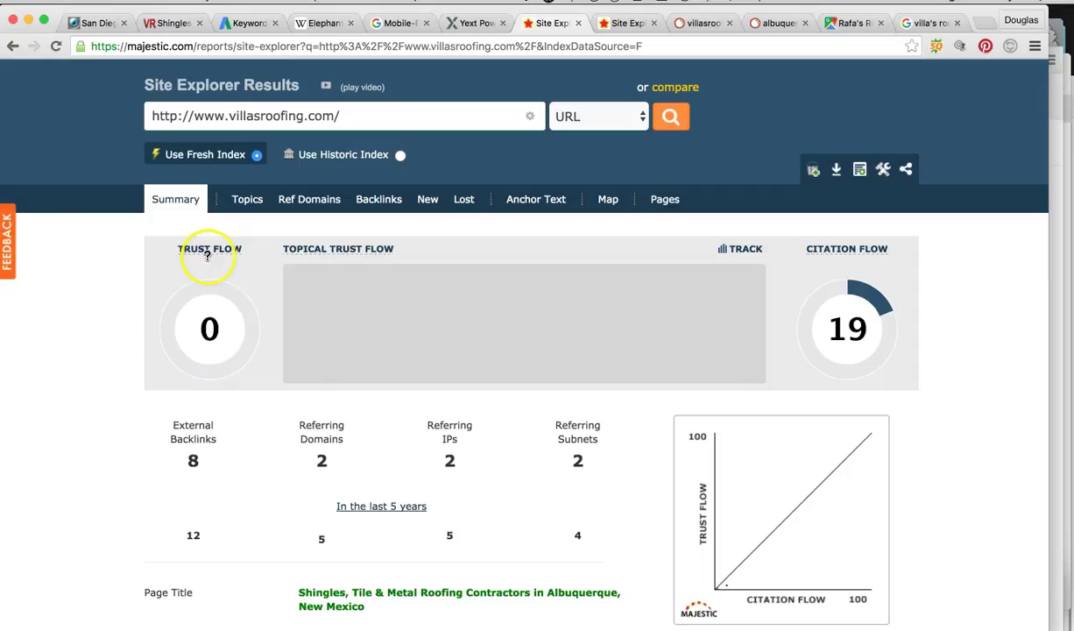
Step: Read the Trust Flow explanation, then switch to the Google Organic Traffic Chart 2015 image
{"action": "mouse_move", "coordinate": [212, 249]}
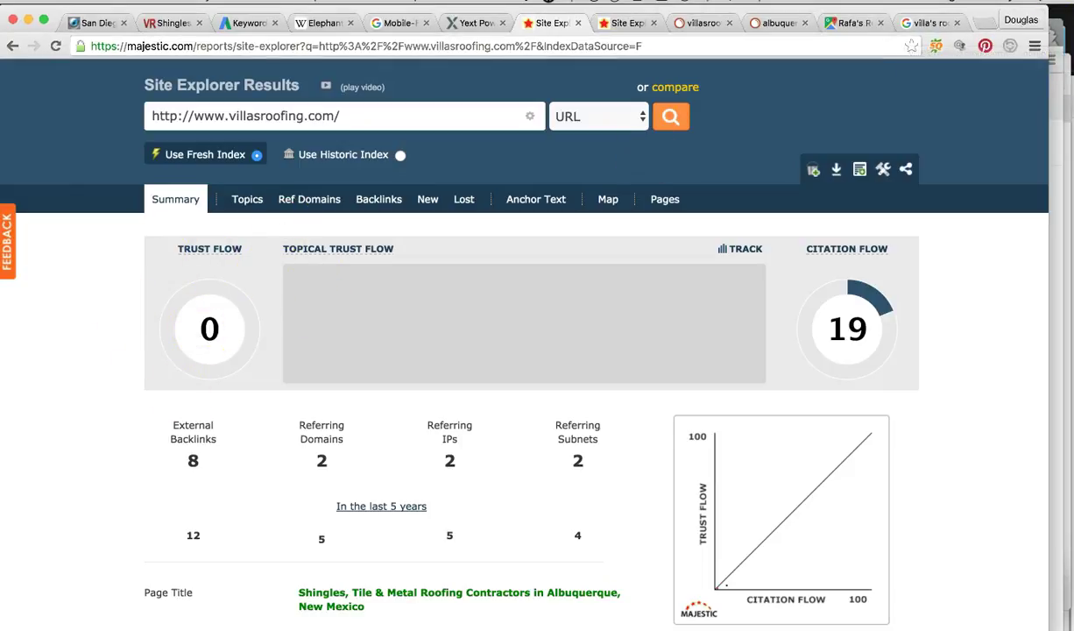
{"action": "key", "text": "super+Tab"}
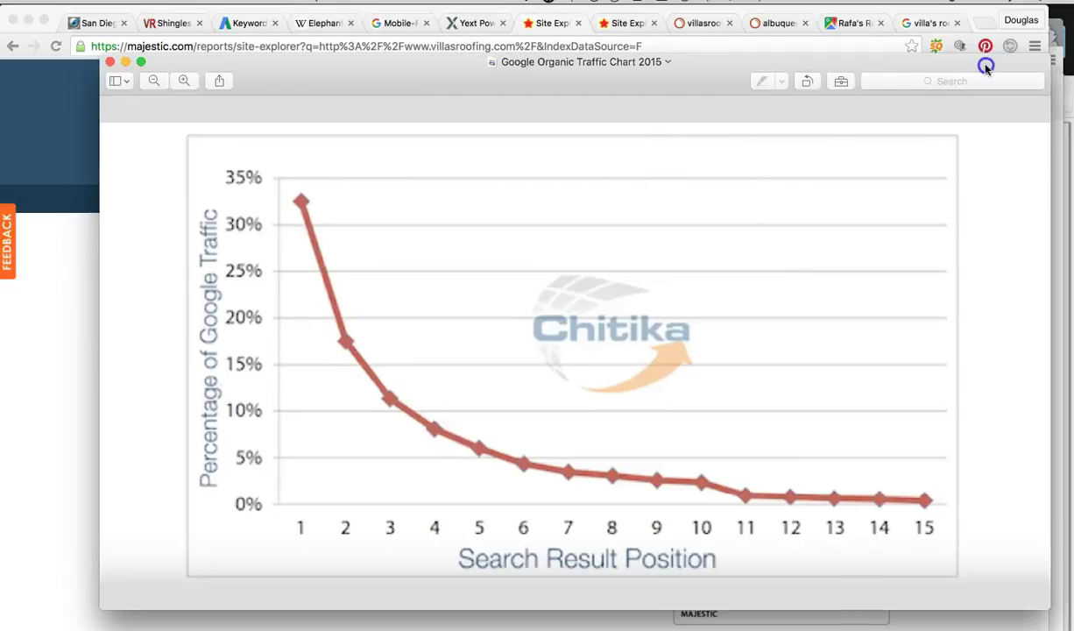
Step: Bring the Backlinks Trust Flow Quality Meter chart forward, then go back to Majestic's report
{"action": "left_click", "coordinate": [1058, 84]}
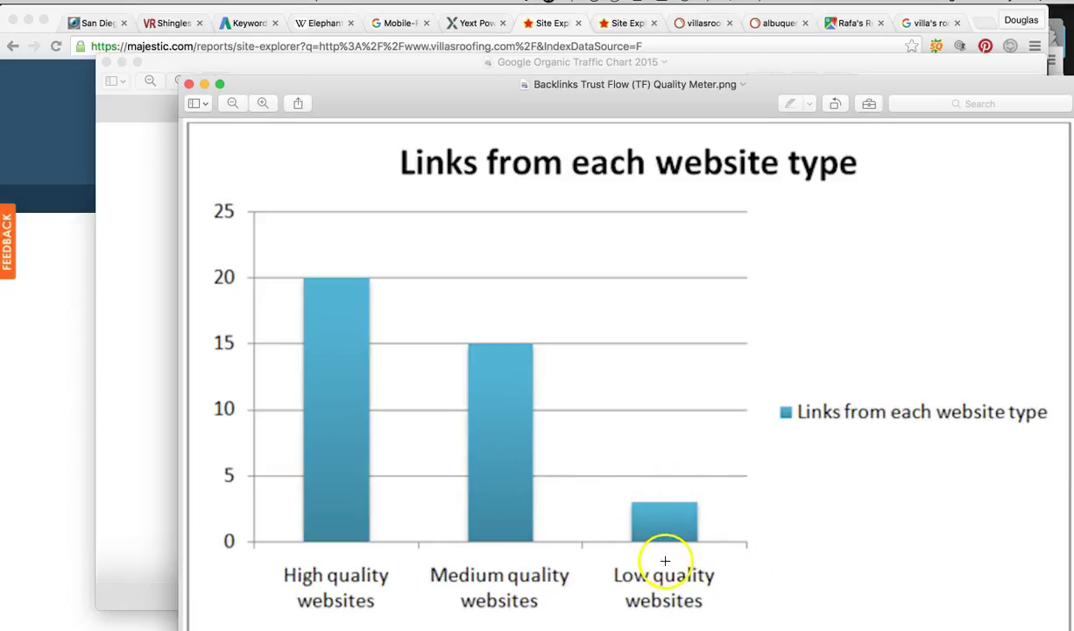
{"action": "left_click", "coordinate": [72, 331]}
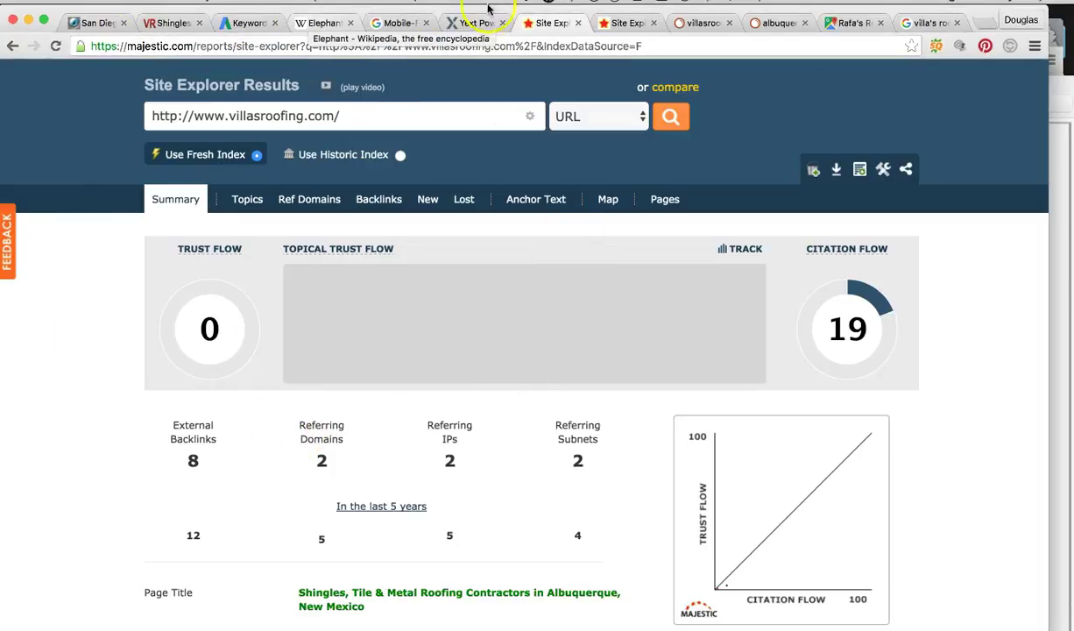
Step: Review the albuquerqueroofersnm.com Site Explorer summary: Trust Flow 0, Citation Flow 29, 15 backlinks, 9 referring domains
{"action": "left_click", "coordinate": [614, 29]}
{"action": "scroll", "coordinate": [427, 299], "scroll_direction": "down", "scroll_amount": 1}
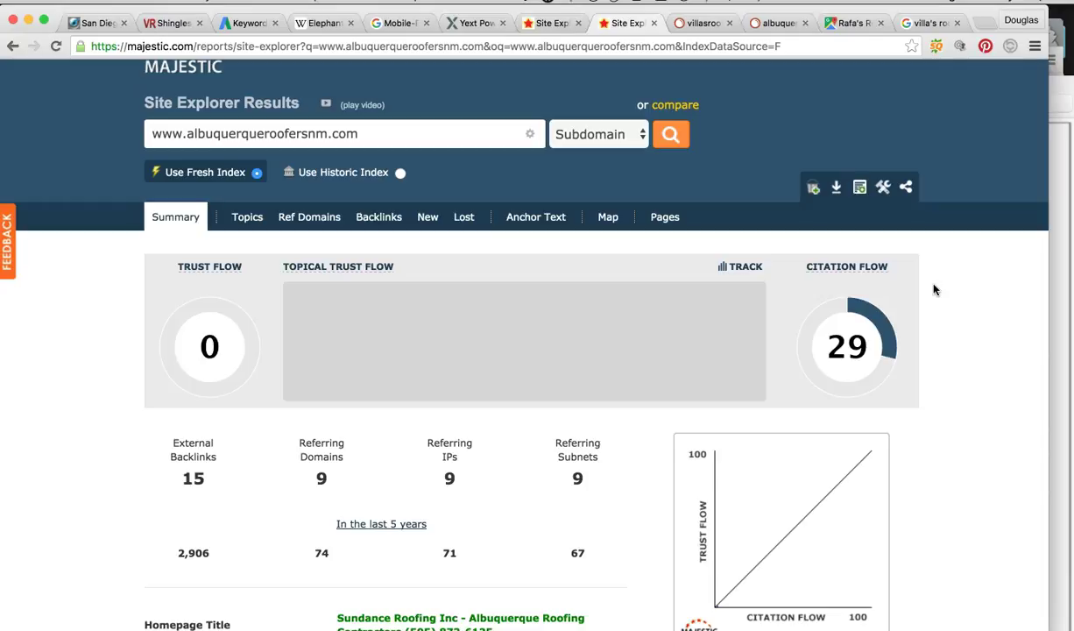
{"action": "scroll", "coordinate": [889, 385], "scroll_direction": "down", "scroll_amount": 1}
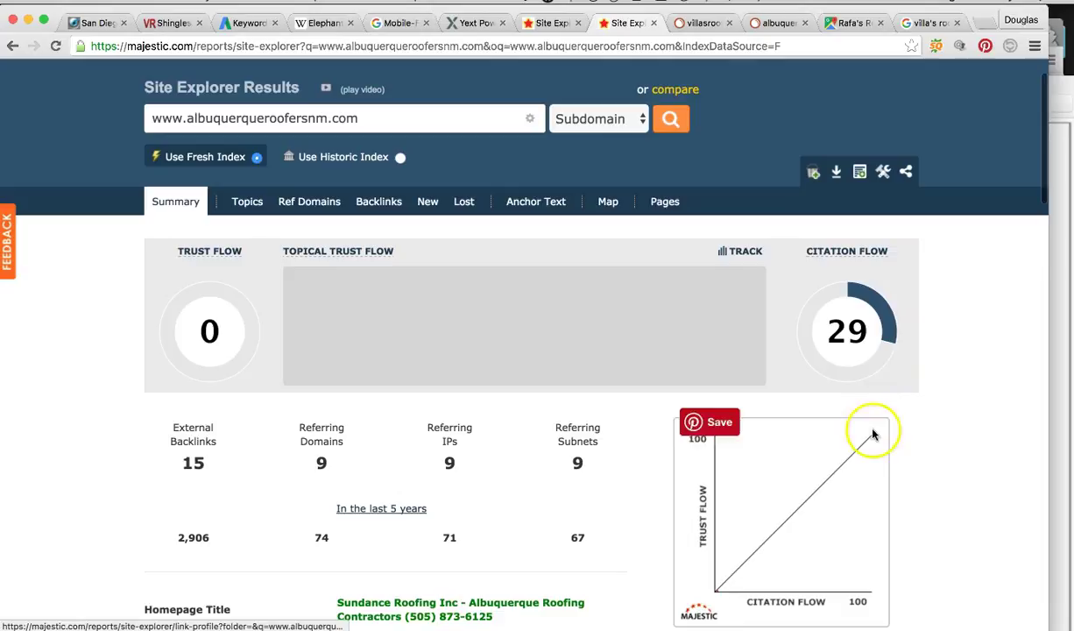
{"action": "scroll", "coordinate": [916, 445], "scroll_direction": "up", "scroll_amount": 1}
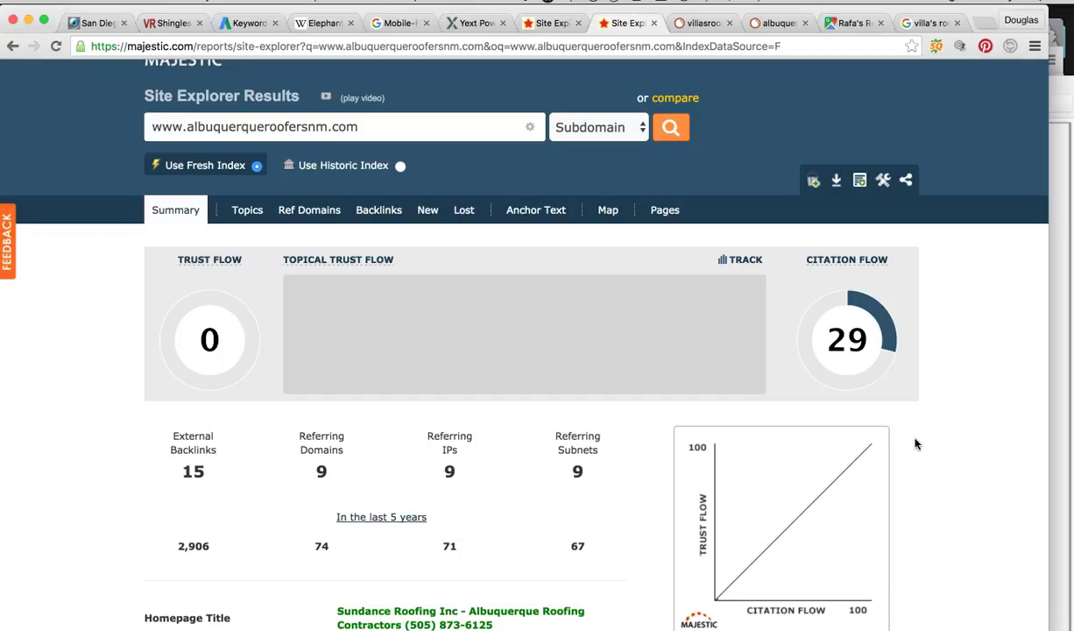
{"action": "scroll", "coordinate": [850, 494], "scroll_direction": "up", "scroll_amount": 2}
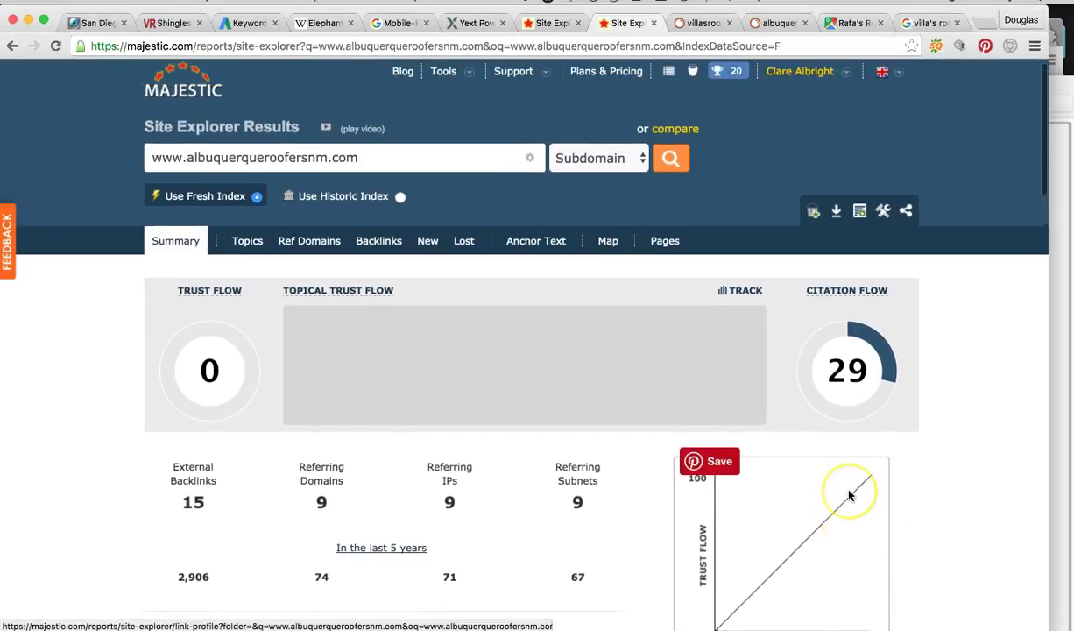
{"action": "scroll", "coordinate": [849, 495], "scroll_direction": "down", "scroll_amount": 2}
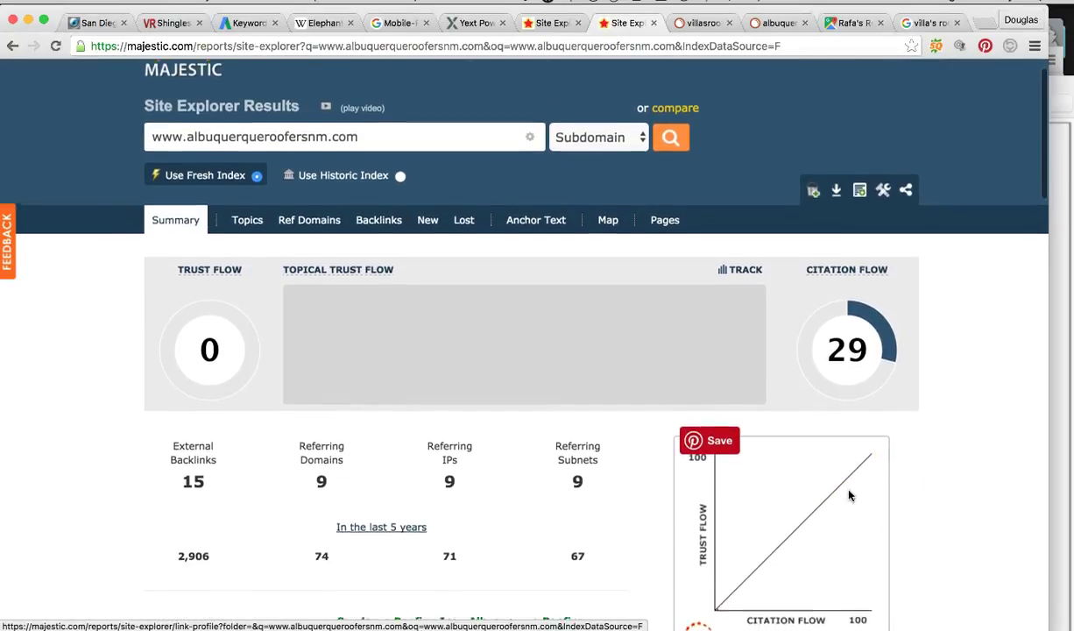
{"action": "scroll", "coordinate": [849, 496], "scroll_direction": "up", "scroll_amount": 1}
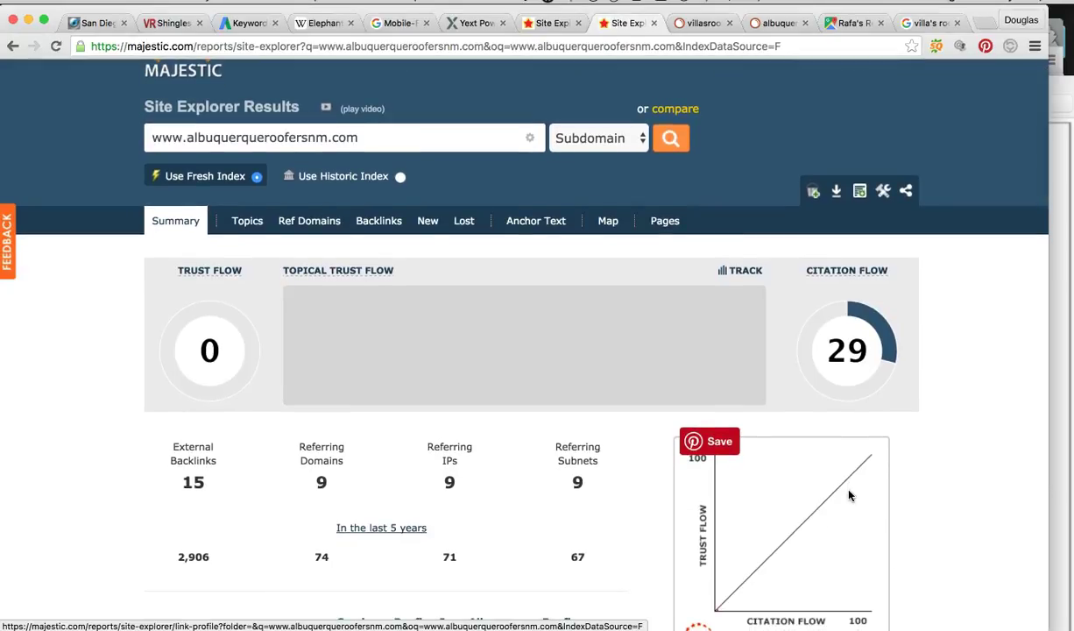
{"action": "left_click", "coordinate": [1061, 33]}
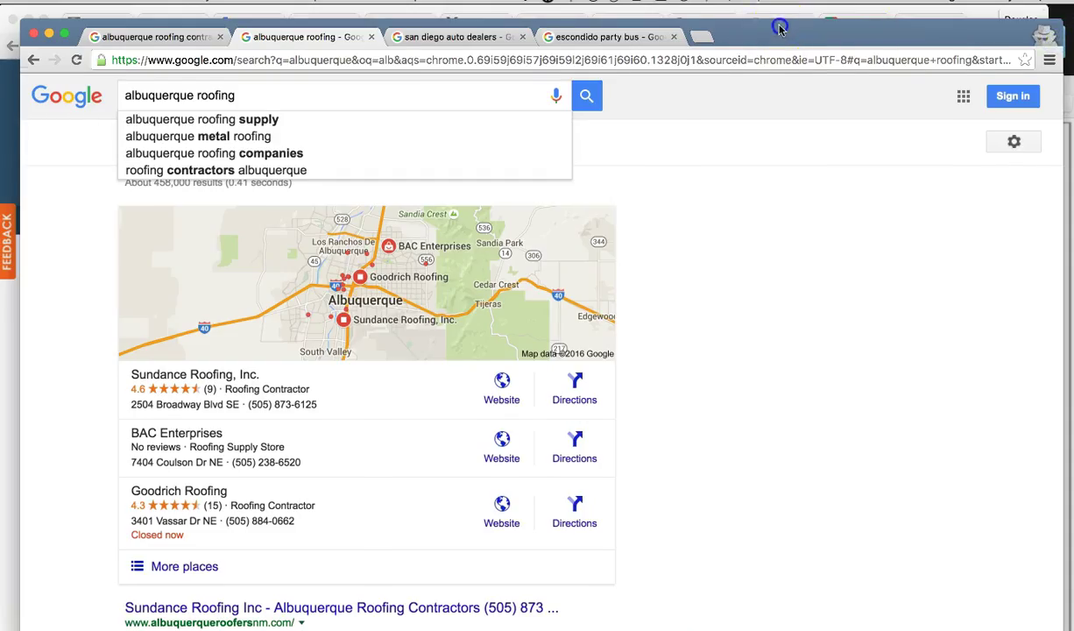
Step: Switch to the 'san diego auto dealers' Google results and scroll through them
{"action": "left_click_drag", "start_coordinate": [780, 29], "coordinate": [778, 22]}
{"action": "left_click", "coordinate": [455, 31]}
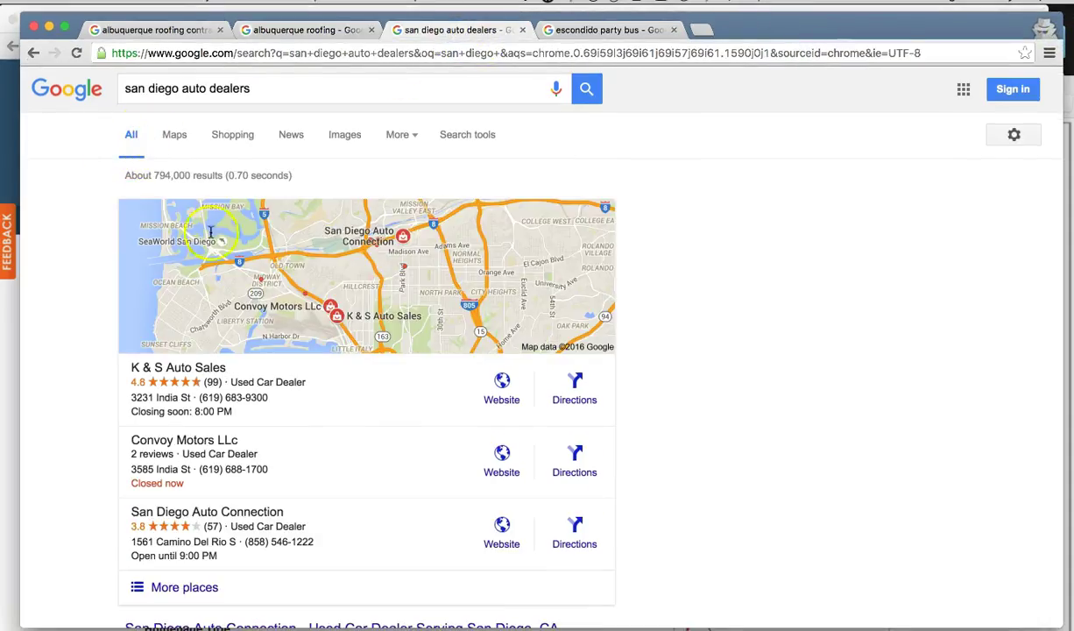
{"action": "scroll", "coordinate": [628, 403], "scroll_direction": "down", "scroll_amount": 3}
{"action": "scroll", "coordinate": [628, 405], "scroll_direction": "up", "scroll_amount": 2}
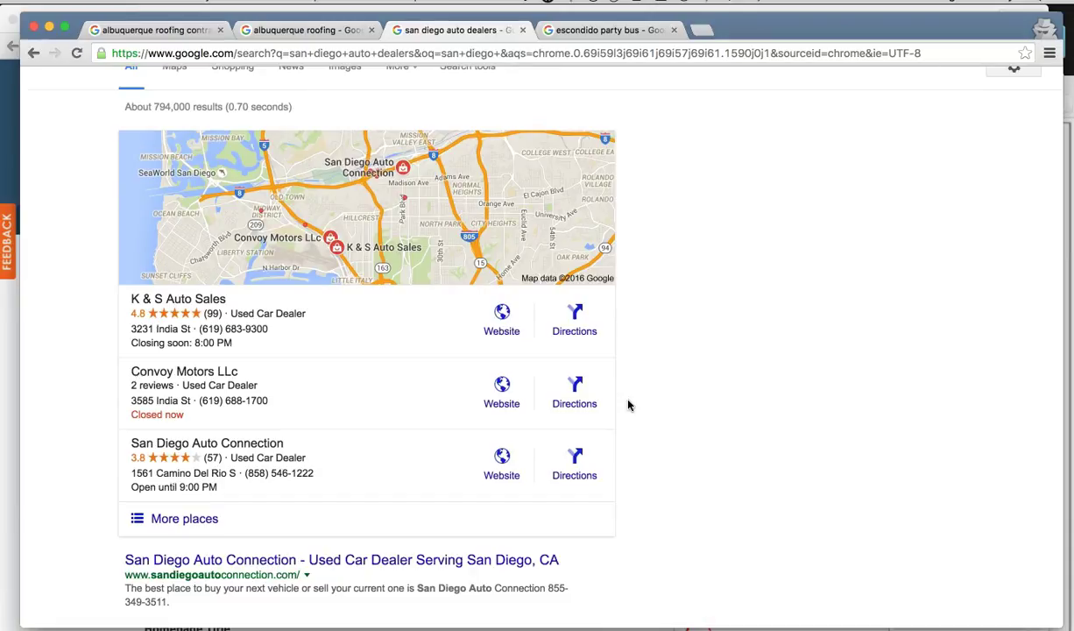
{"action": "scroll", "coordinate": [629, 405], "scroll_direction": "up", "scroll_amount": 2}
{"action": "scroll", "coordinate": [628, 405], "scroll_direction": "down", "scroll_amount": 1}
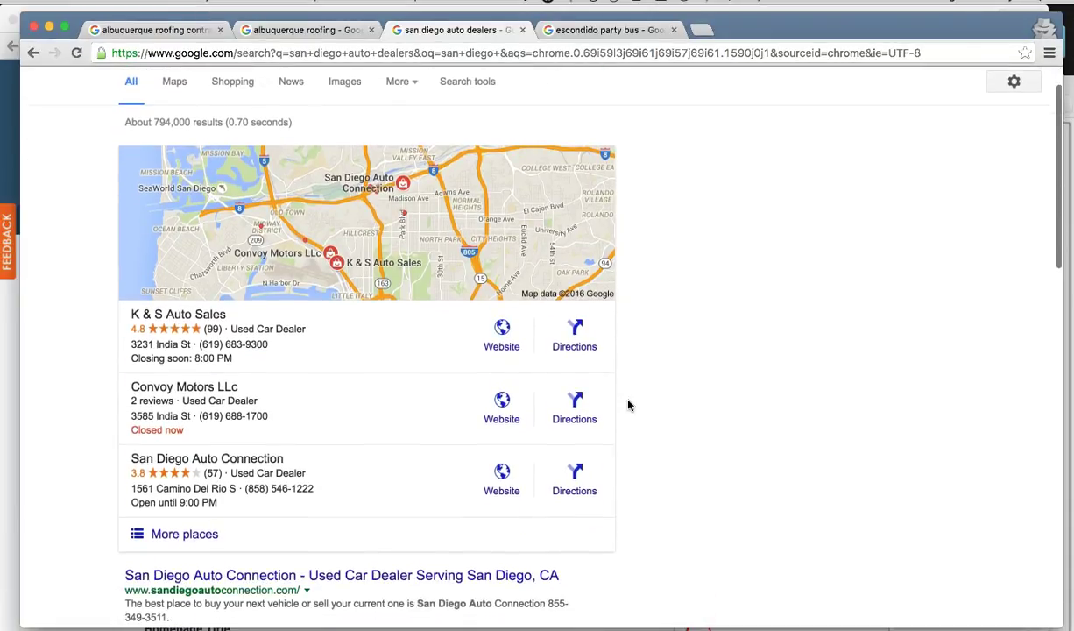
{"action": "scroll", "coordinate": [628, 404], "scroll_direction": "down", "scroll_amount": 1}
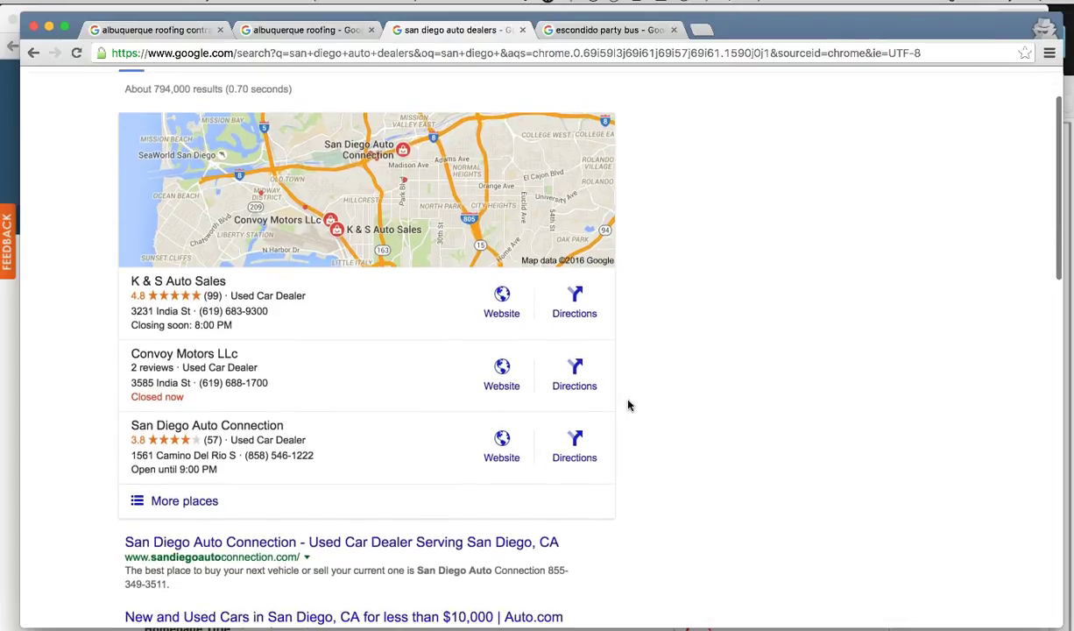
{"action": "scroll", "coordinate": [628, 404], "scroll_direction": "down", "scroll_amount": 1}
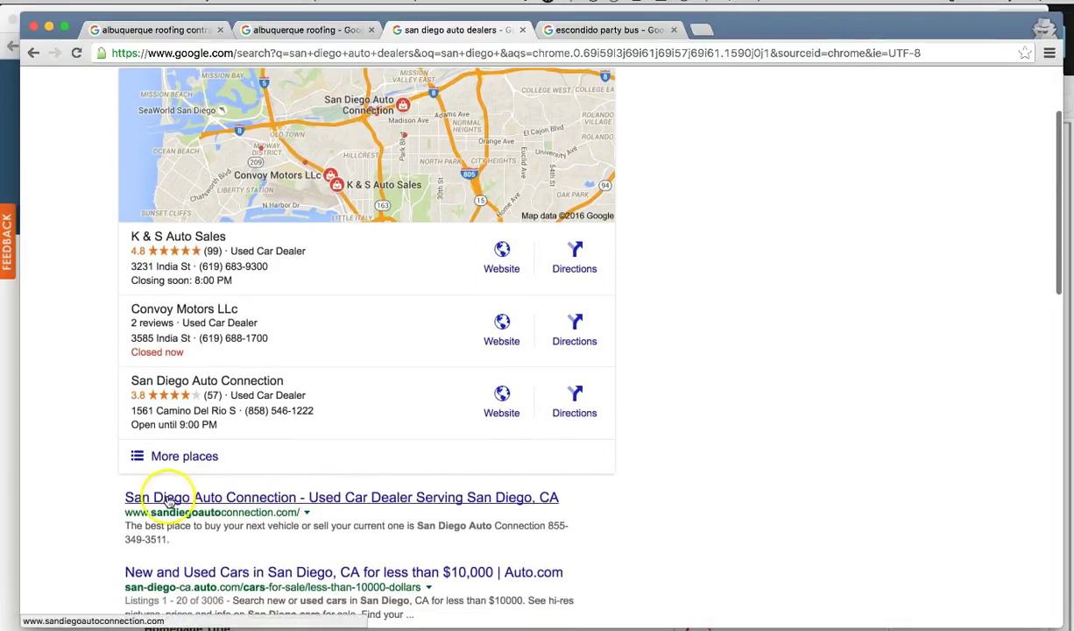
{"action": "scroll", "coordinate": [368, 469], "scroll_direction": "up", "scroll_amount": 3}
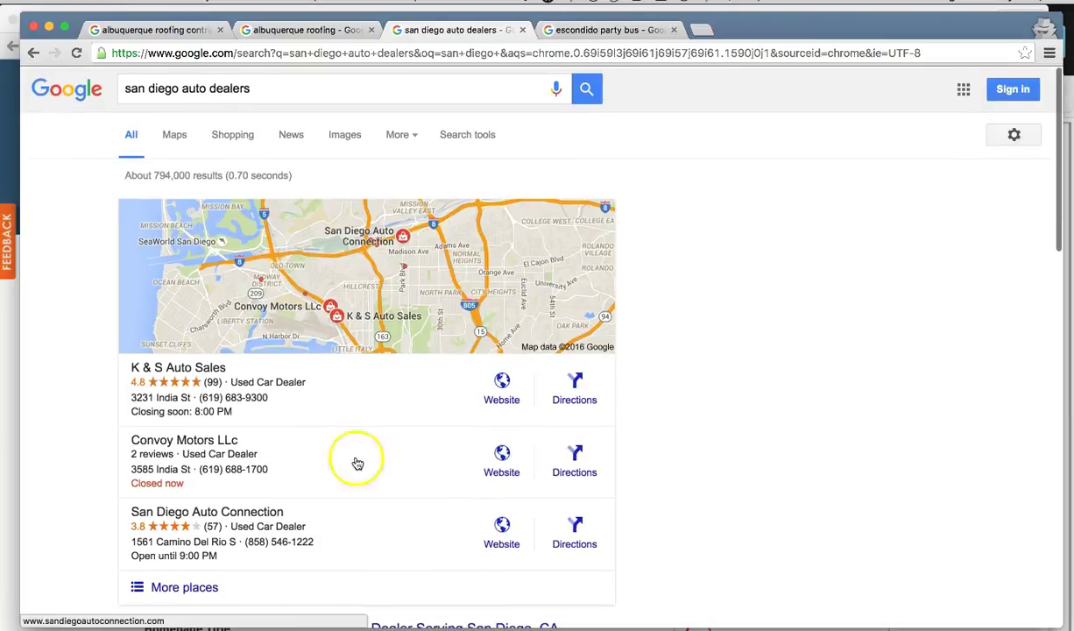
Step: Copy the sandiegoautoconnection.com web address from the search results
{"action": "left_click_drag", "start_coordinate": [126, 88], "coordinate": [232, 88]}
{"action": "left_click", "coordinate": [765, 280]}
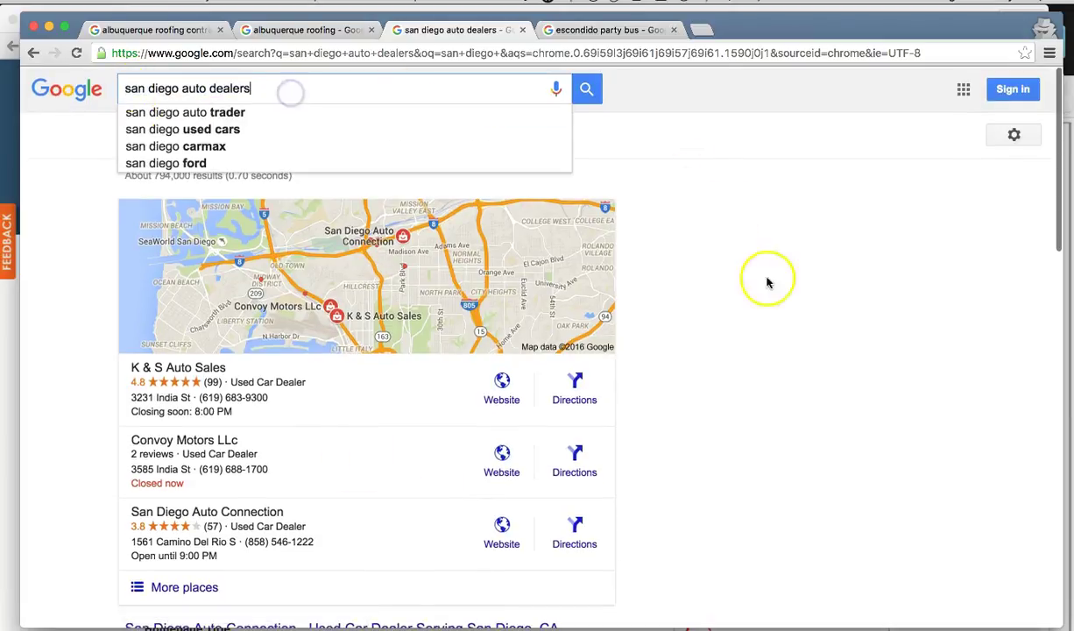
{"action": "scroll", "coordinate": [767, 280], "scroll_direction": "down", "scroll_amount": 3}
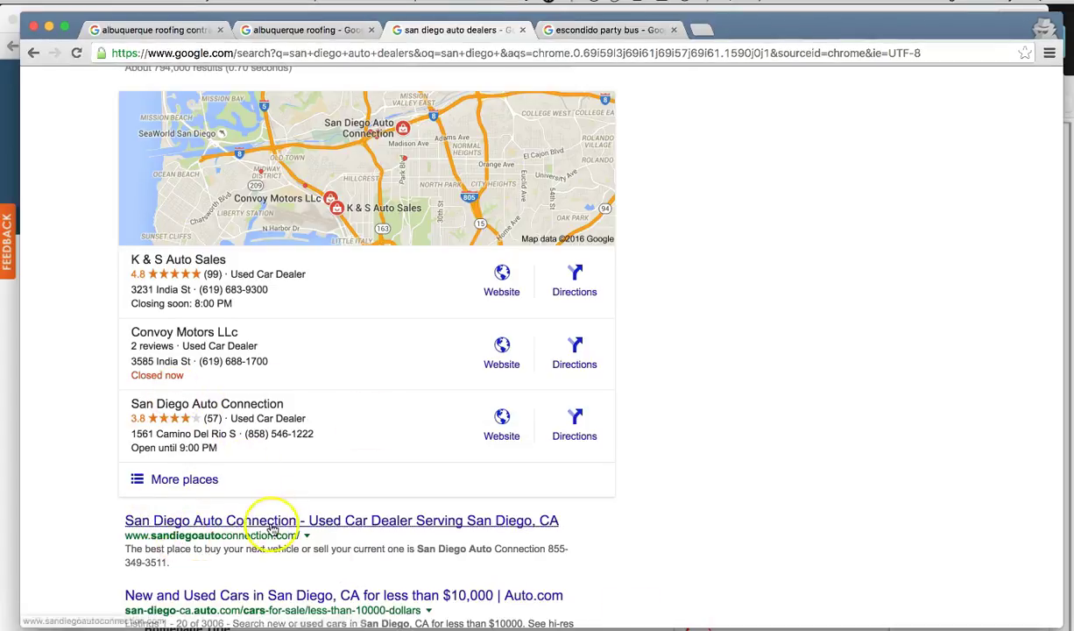
{"action": "scroll", "coordinate": [276, 526], "scroll_direction": "up", "scroll_amount": 1}
{"action": "scroll", "coordinate": [262, 508], "scroll_direction": "down", "scroll_amount": 2}
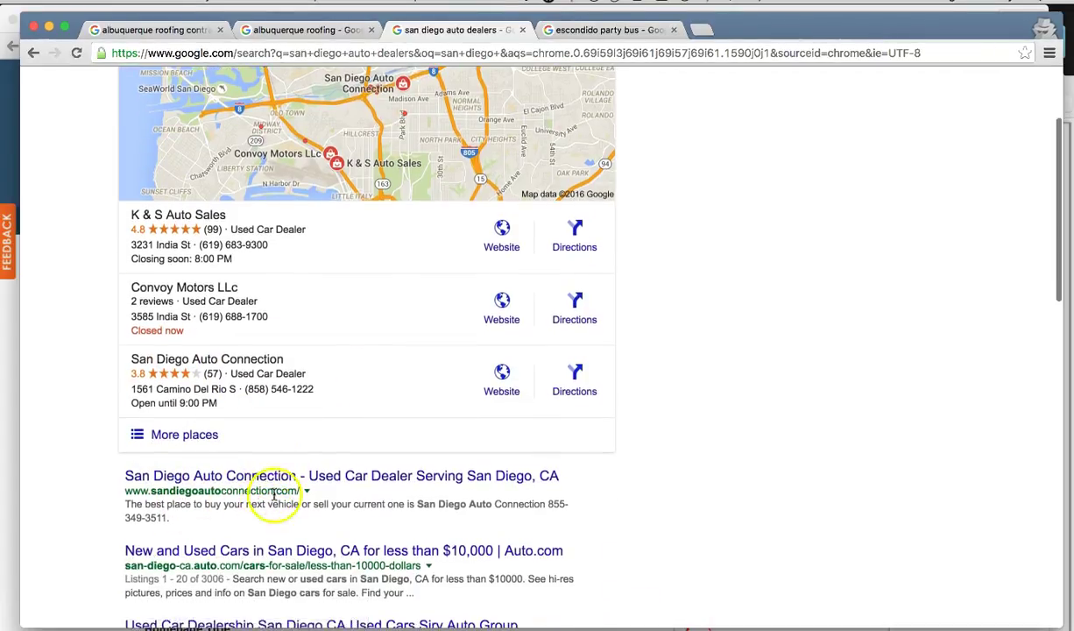
{"action": "left_click_drag", "start_coordinate": [298, 491], "coordinate": [118, 493]}
{"action": "right_click", "coordinate": [145, 493]}
{"action": "left_click", "coordinate": [203, 518]}
{"action": "left_click", "coordinate": [7, 35]}
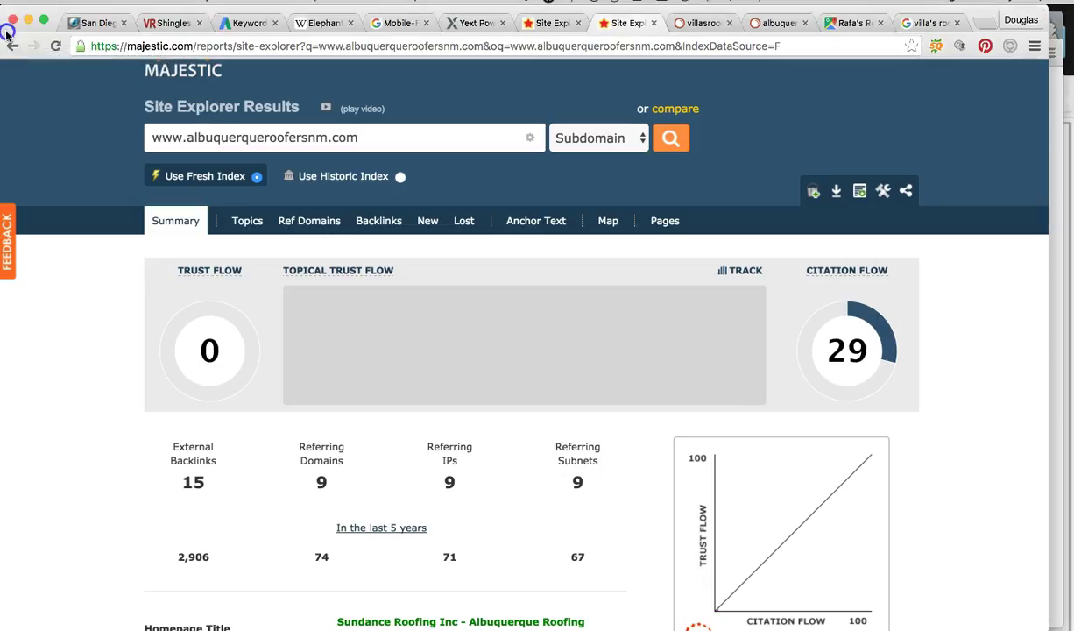
{"action": "left_click_drag", "start_coordinate": [378, 136], "coordinate": [149, 132]}
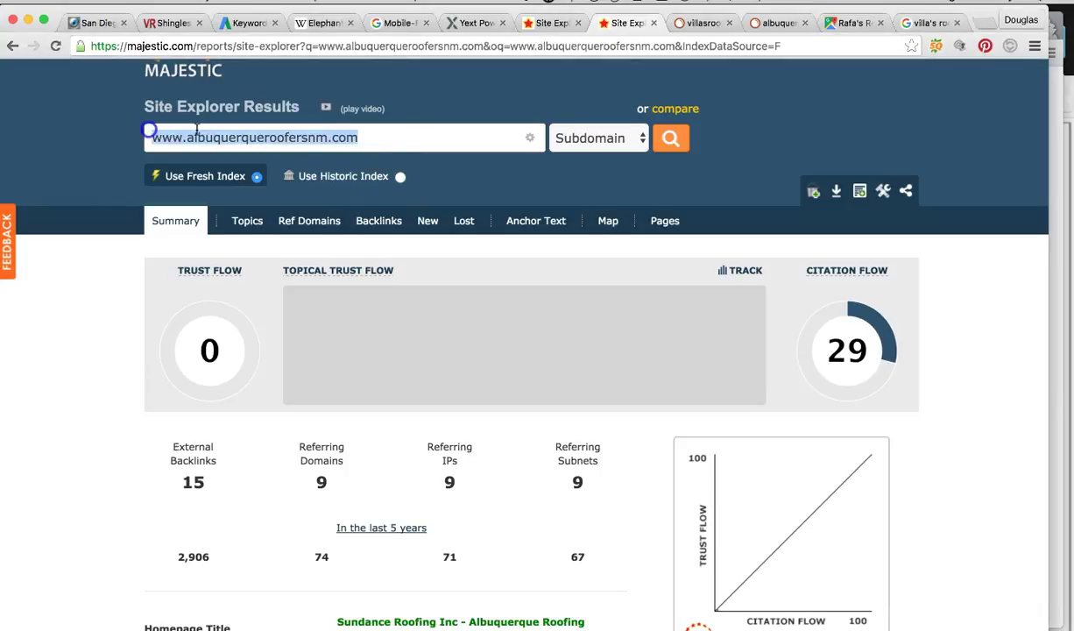
{"action": "right_click", "coordinate": [198, 131]}
{"action": "left_click", "coordinate": [281, 229]}
{"action": "left_click", "coordinate": [289, 232]}
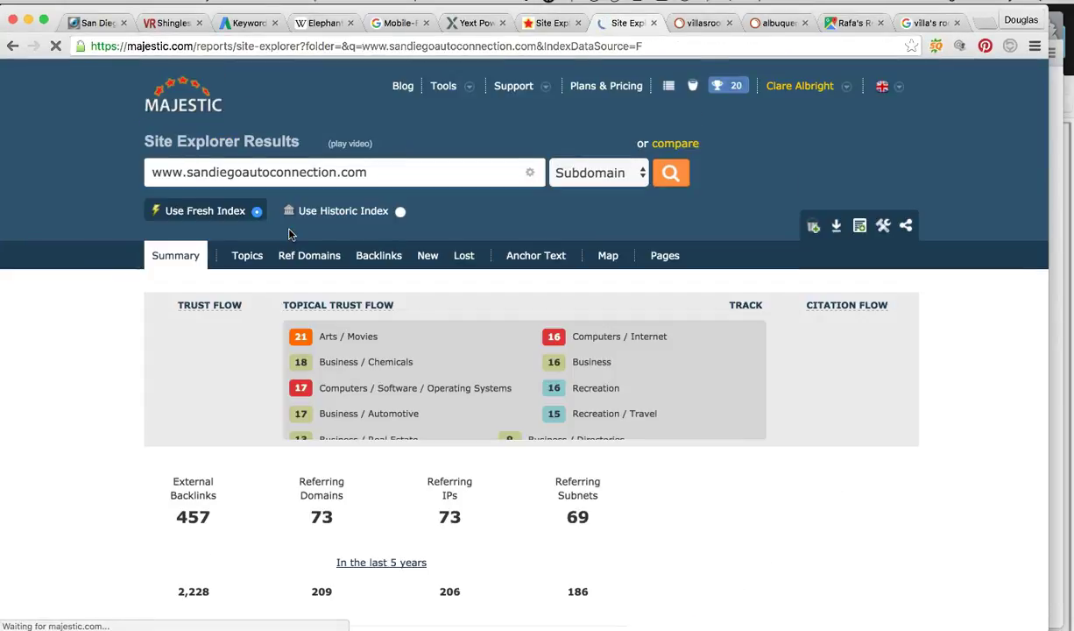
{"action": "left_click", "coordinate": [302, 246]}
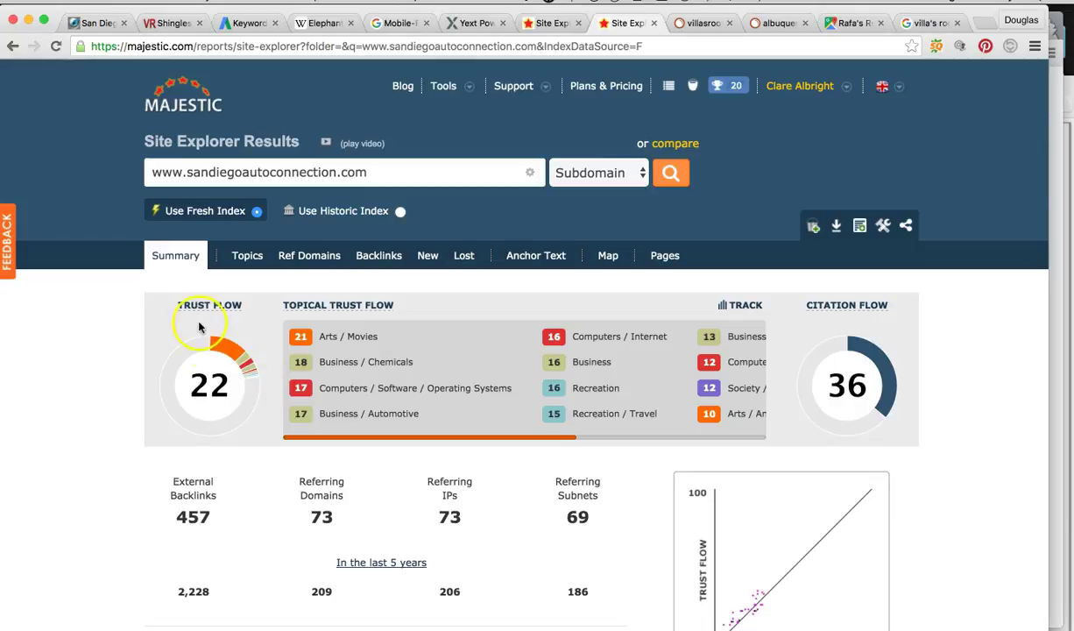
Step: Check the link-quality chart showing Trust Flow 22 and Citation Flow 36
{"action": "left_click", "coordinate": [1066, 97]}
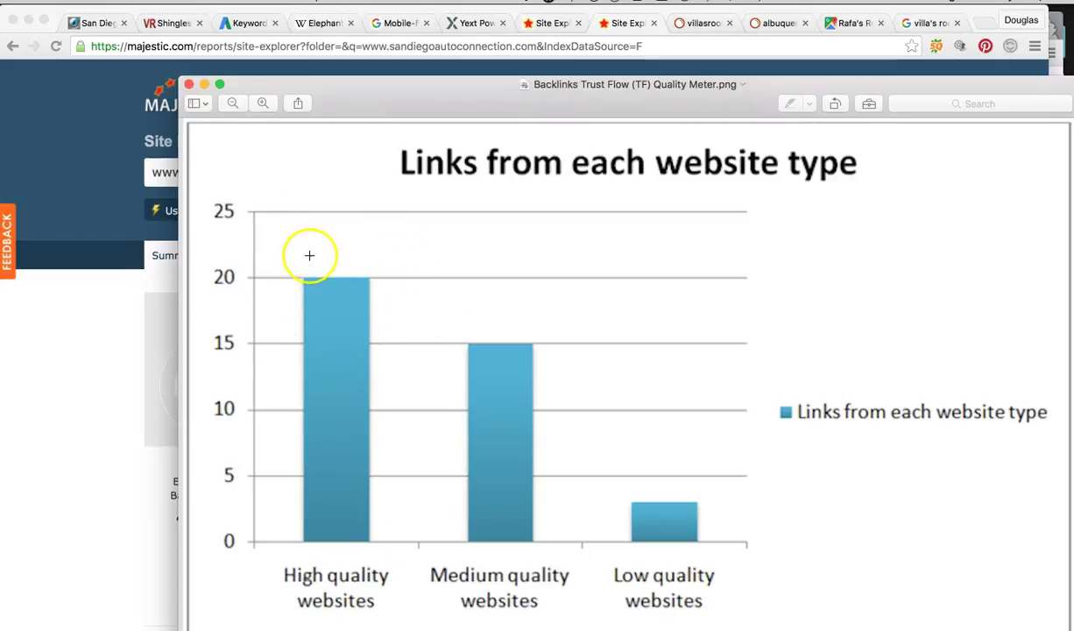
{"action": "left_click", "coordinate": [111, 381]}
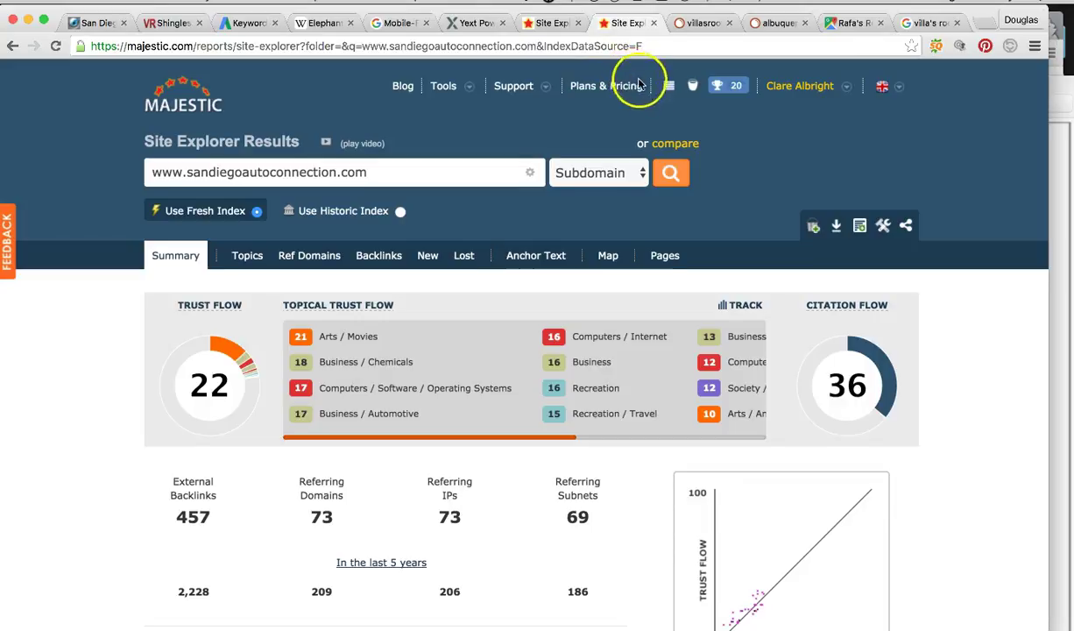
{"action": "left_click", "coordinate": [1055, 59]}
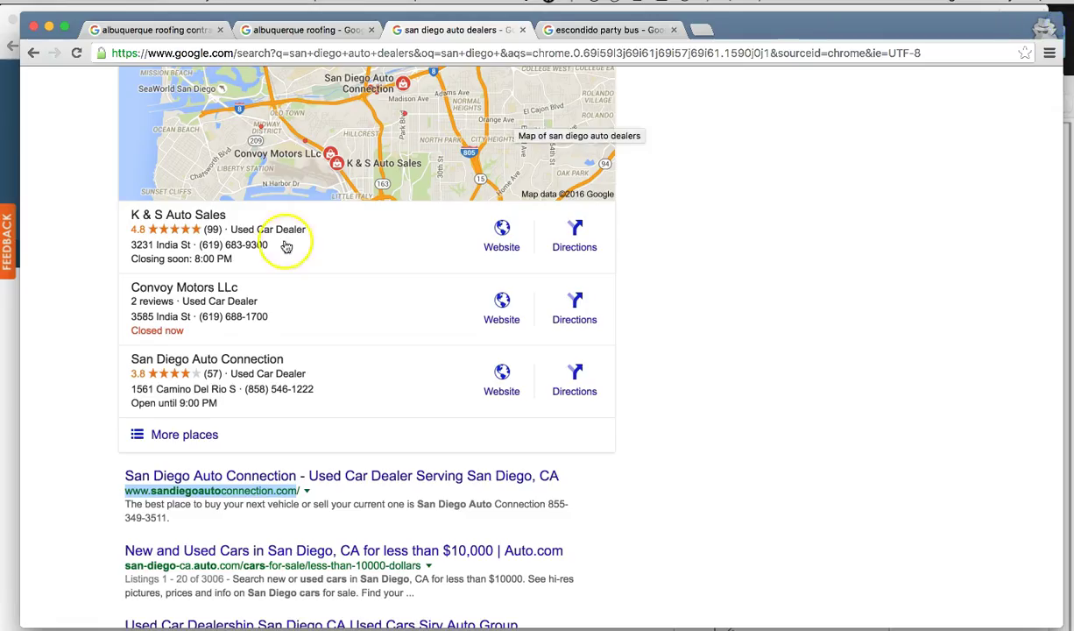
Step: Copy the escondidopartybus.com address from the 'escondido party bus' Google results
{"action": "scroll", "coordinate": [358, 271], "scroll_direction": "up", "scroll_amount": 3}
{"action": "left_click", "coordinate": [607, 31]}
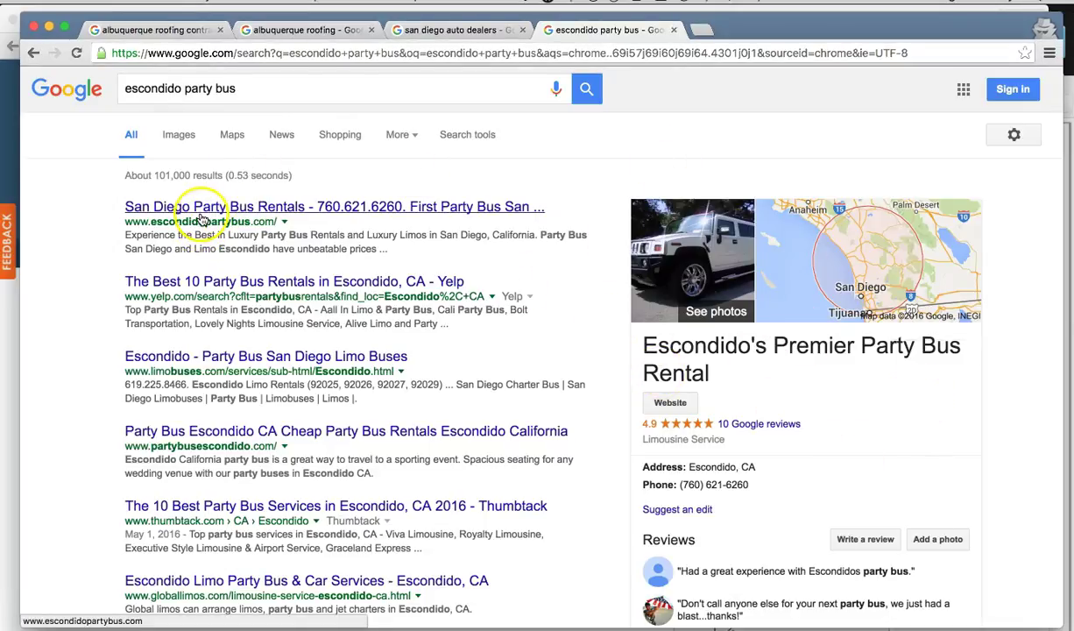
{"action": "left_click_drag", "start_coordinate": [164, 222], "coordinate": [258, 225]}
{"action": "left_click", "coordinate": [130, 221]}
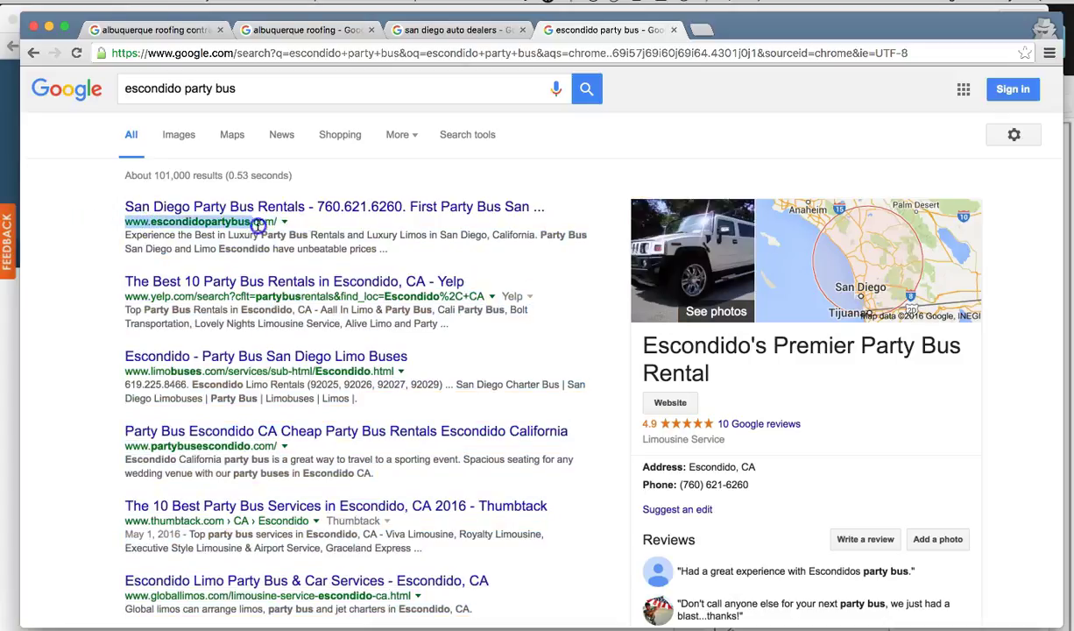
{"action": "right_click", "coordinate": [267, 222]}
{"action": "left_click", "coordinate": [298, 247]}
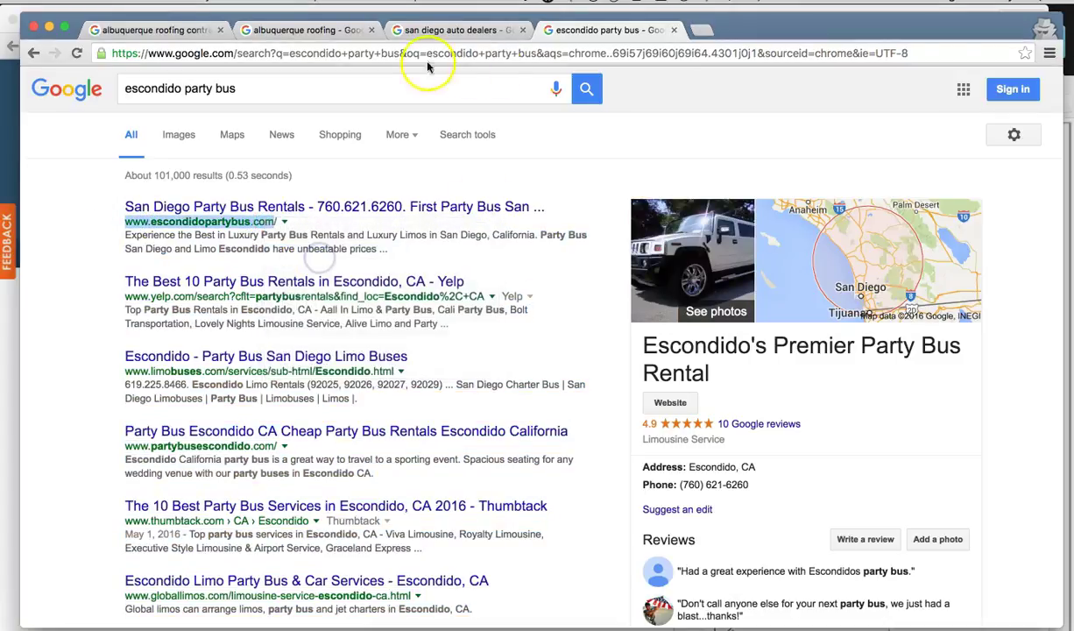
Step: Select the sandiegoautoconnection.com domain in Majestic's Site Explorer box for pasting
{"action": "left_click", "coordinate": [11, 110]}
{"action": "left_click", "coordinate": [299, 167]}
{"action": "triple_click", "coordinate": [300, 166]}
{"action": "left_click_drag", "start_coordinate": [377, 175], "coordinate": [128, 171]}
{"action": "right_click", "coordinate": [184, 171]}
{"action": "left_click", "coordinate": [279, 270]}
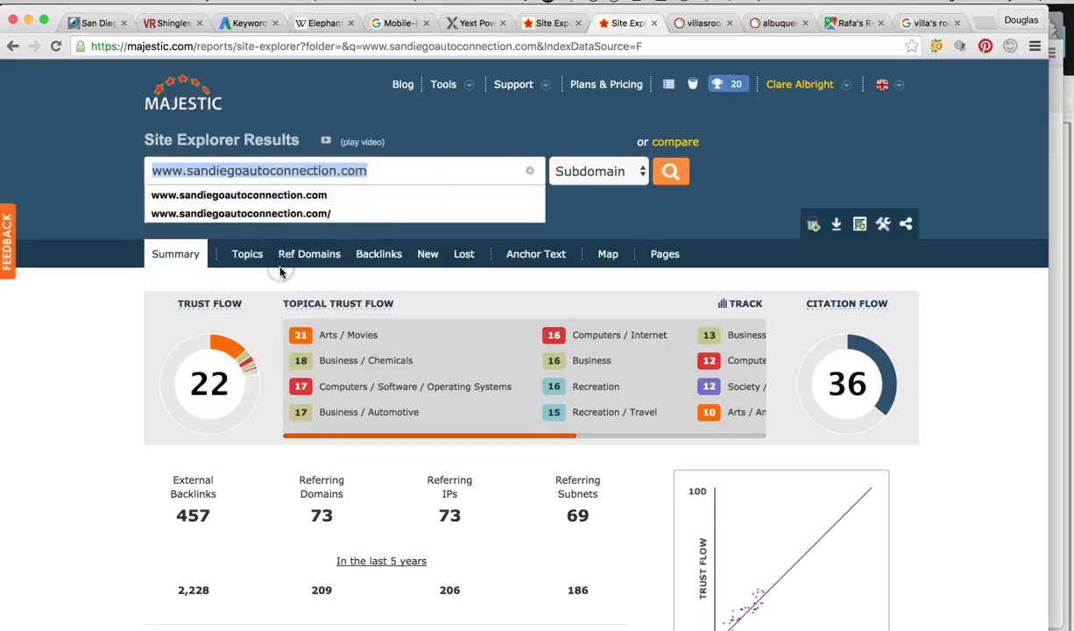
{"action": "left_click", "coordinate": [296, 272]}
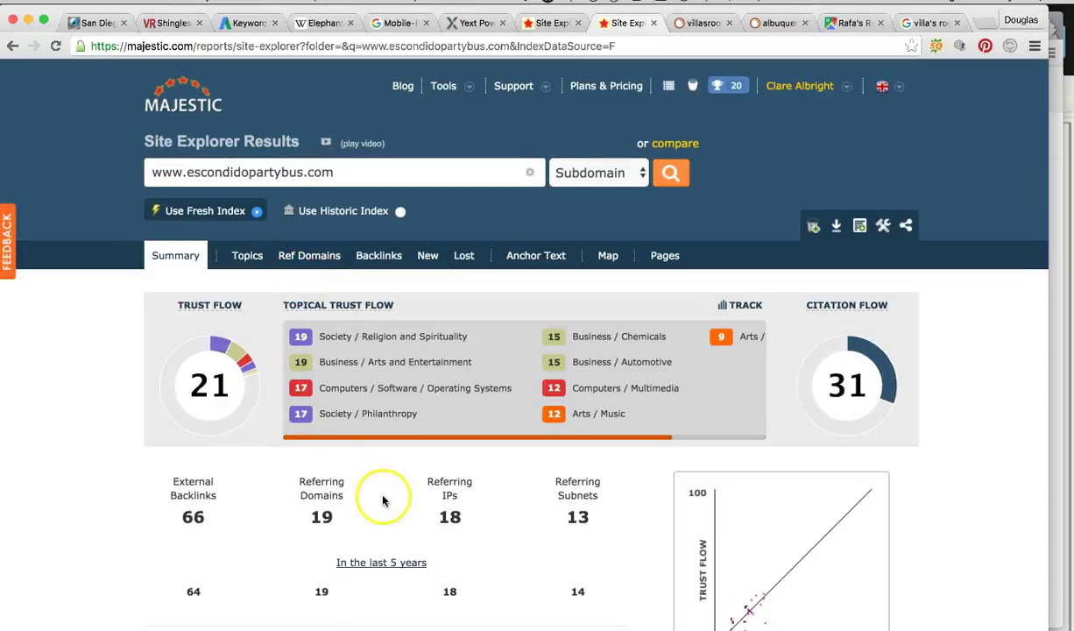
{"action": "left_click", "coordinate": [1060, 92]}
{"action": "left_click", "coordinate": [58, 308]}
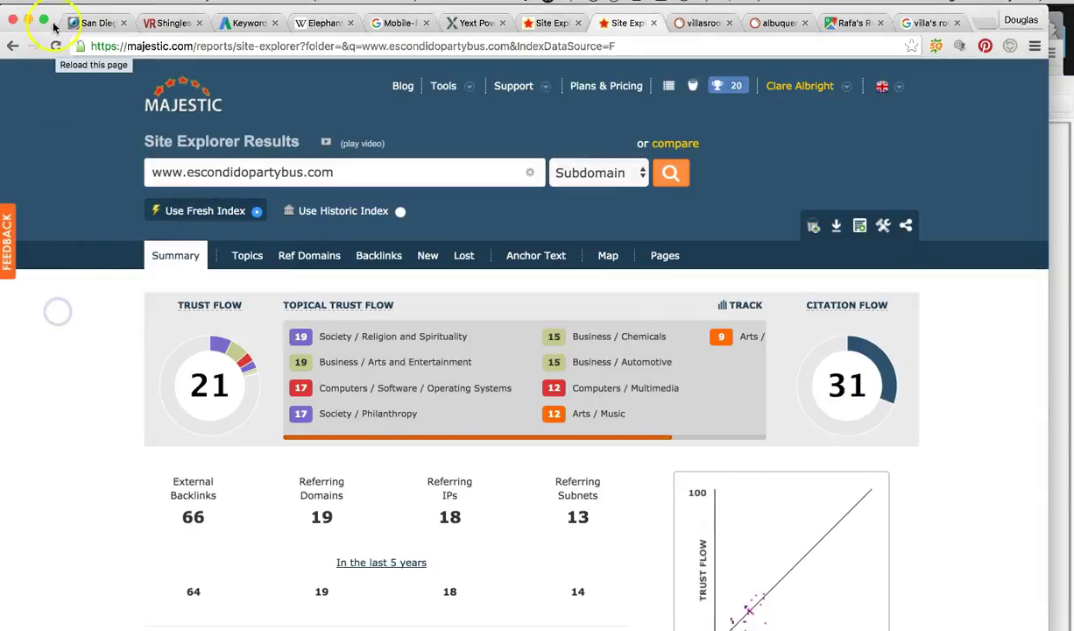
Step: Copy the Amped Local web address from its tab's address bar
{"action": "left_click", "coordinate": [95, 24]}
{"action": "left_click", "coordinate": [131, 46]}
{"action": "right_click", "coordinate": [135, 45]}
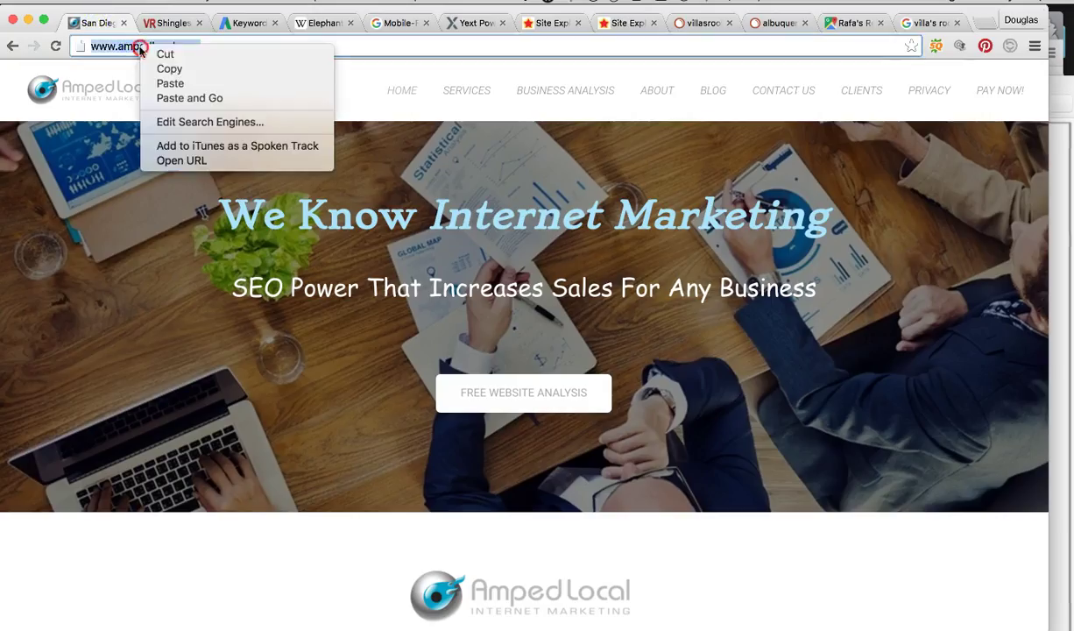
{"action": "left_click", "coordinate": [186, 71]}
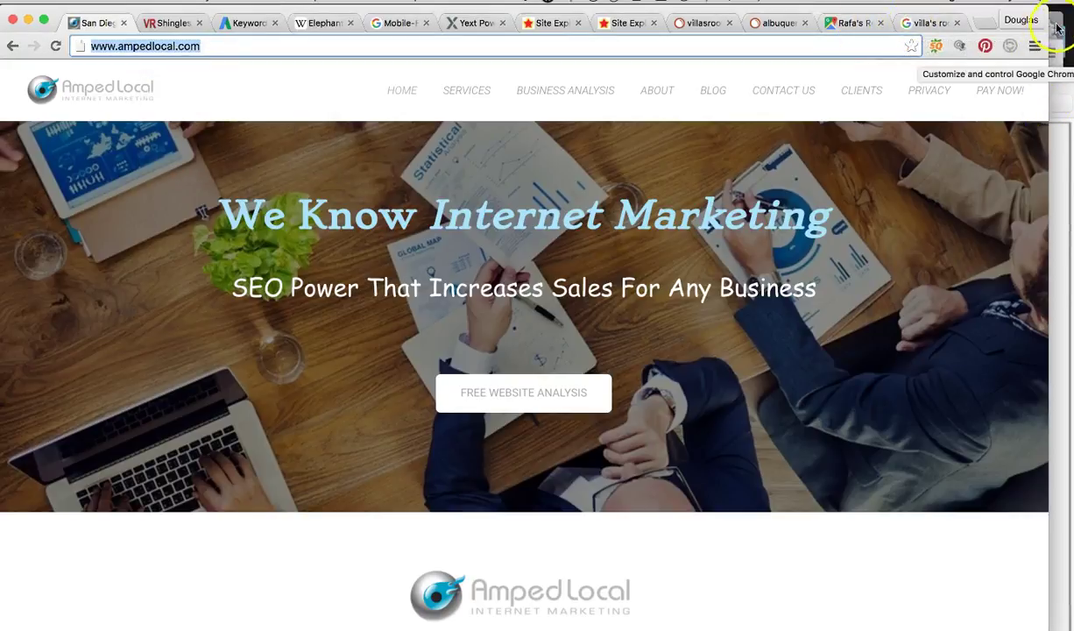
{"action": "left_click", "coordinate": [927, 22]}
{"action": "left_click", "coordinate": [852, 23]}
{"action": "left_click", "coordinate": [646, 25]}
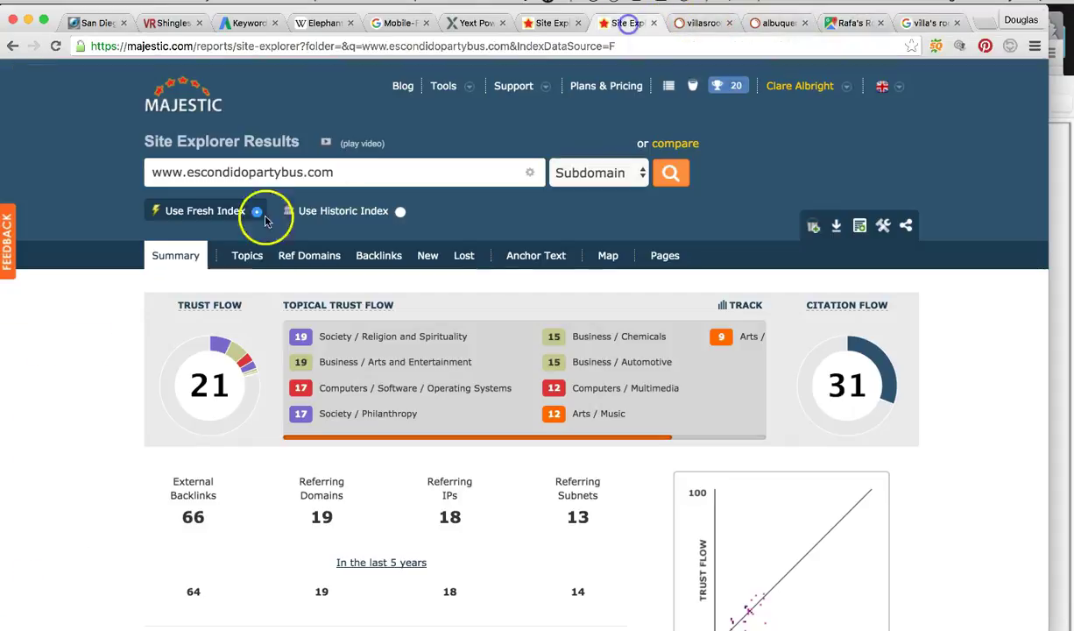
{"action": "left_click_drag", "start_coordinate": [342, 169], "coordinate": [171, 165]}
{"action": "right_click", "coordinate": [235, 173]}
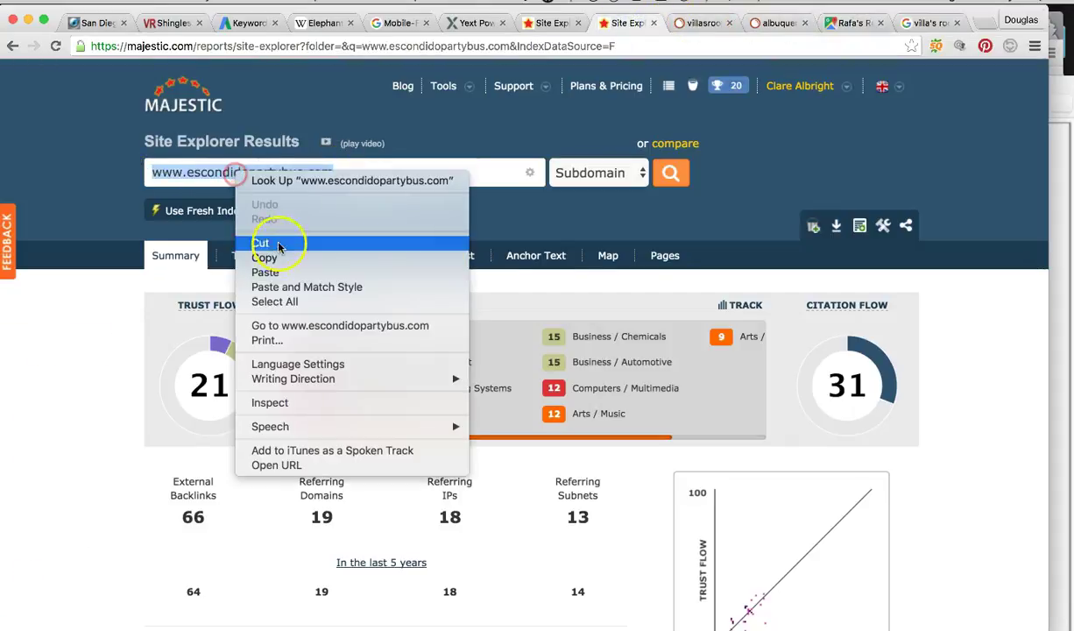
{"action": "left_click", "coordinate": [282, 273]}
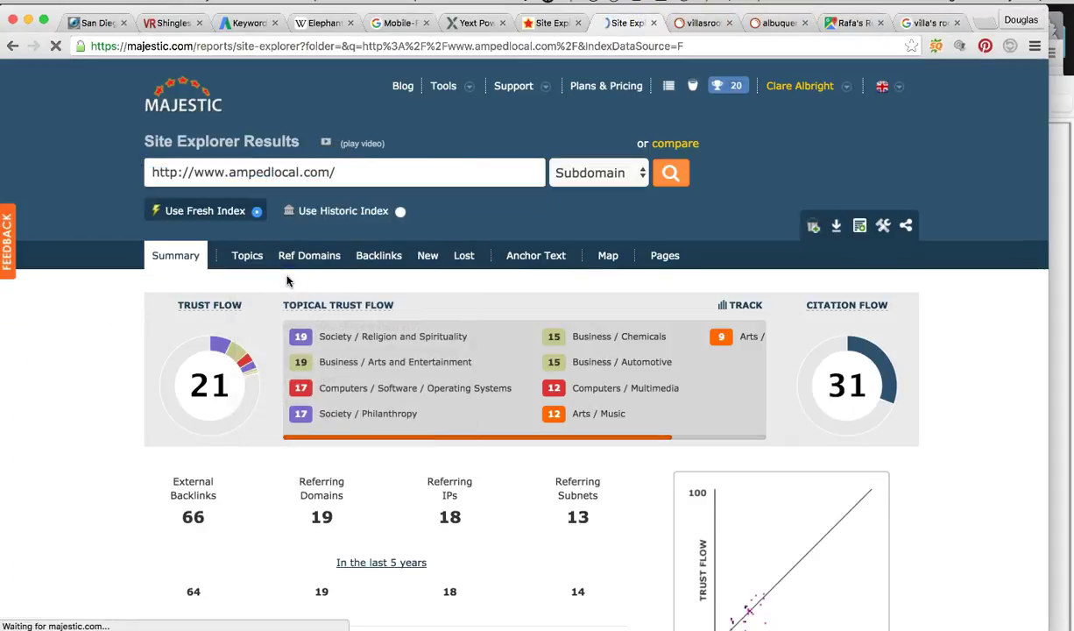
{"action": "left_click", "coordinate": [207, 377]}
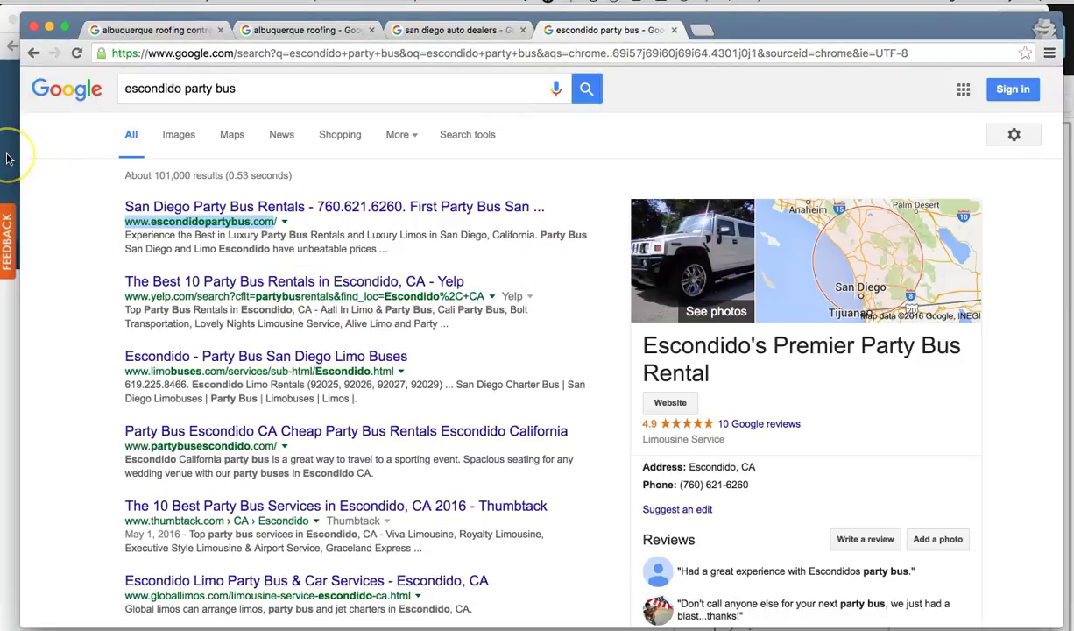
{"action": "key", "text": "super+grave"}
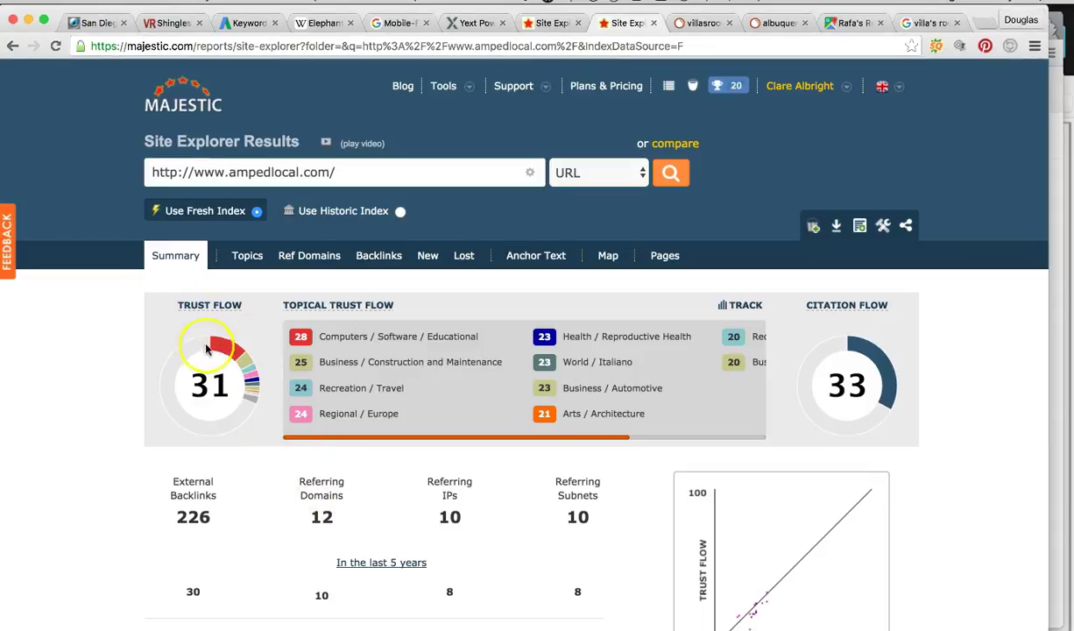
{"action": "scroll", "coordinate": [1036, 283], "scroll_direction": "down", "scroll_amount": 1}
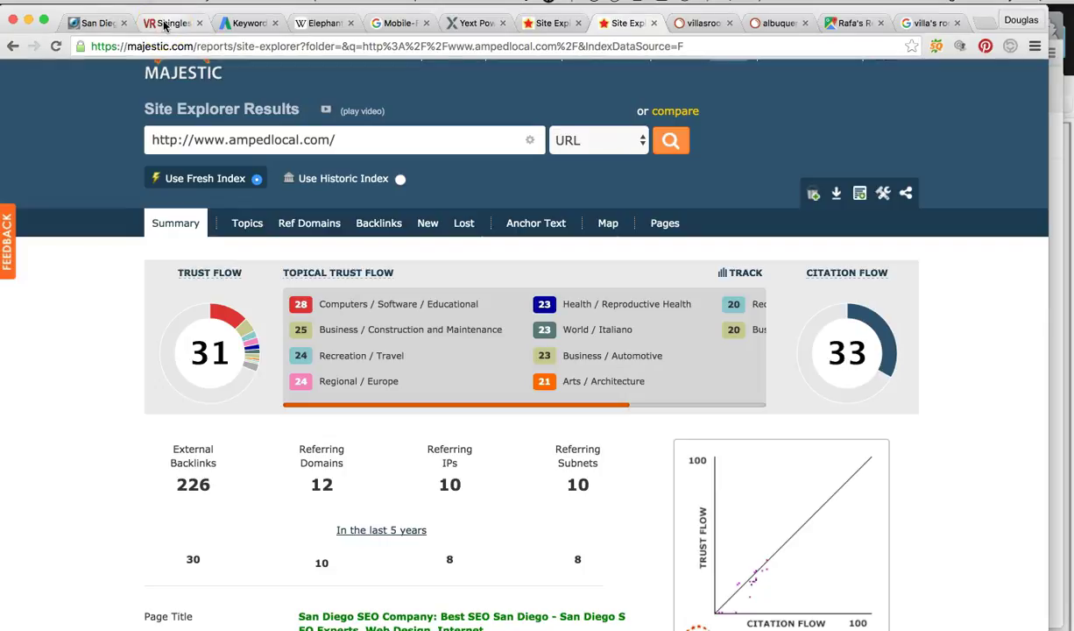
Step: Open the Amped Local 'Contact Us Today!' page from the site menu
{"action": "left_click", "coordinate": [87, 23]}
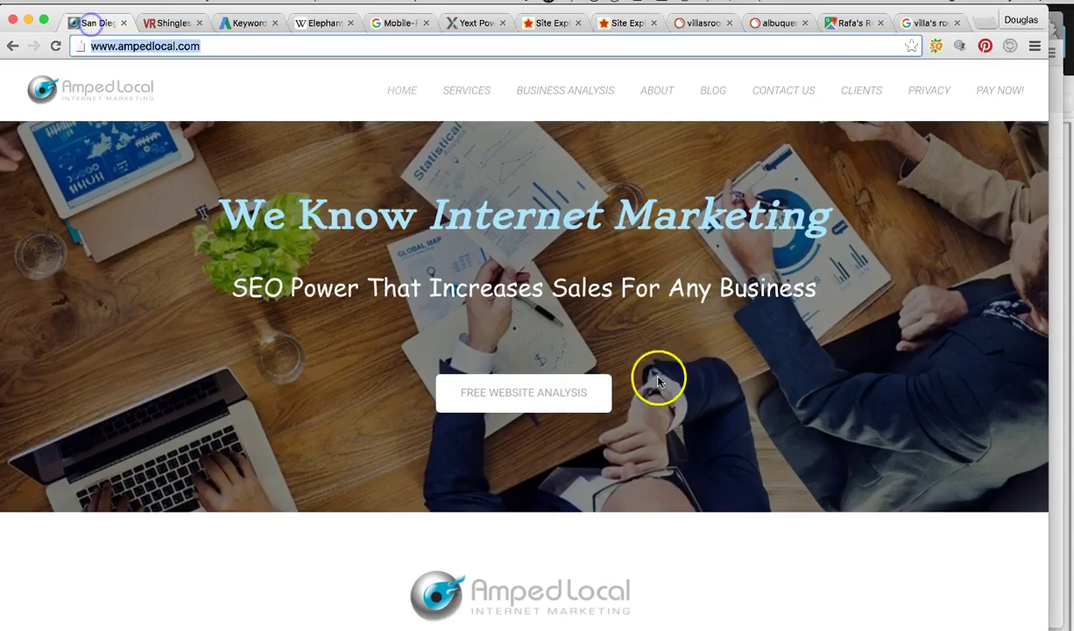
{"action": "left_click", "coordinate": [803, 92]}
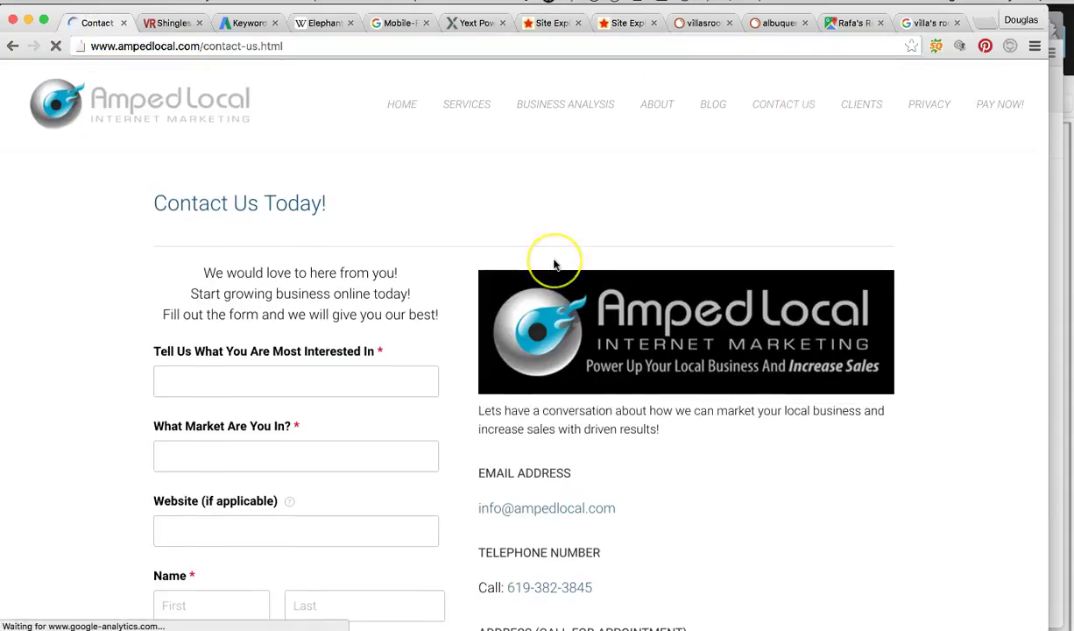
{"action": "scroll", "coordinate": [554, 265], "scroll_direction": "up", "scroll_amount": 1}
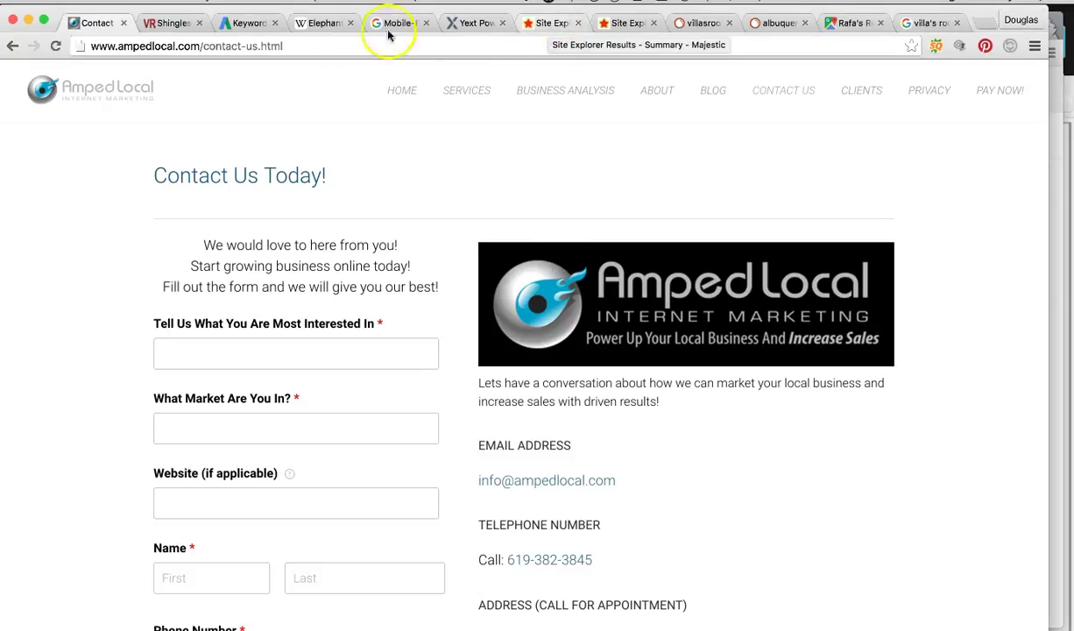
Step: Glance at the SEMrush organic reports for albuquerqueroofersnm.com and villasroofing.com
{"action": "left_click", "coordinate": [769, 23]}
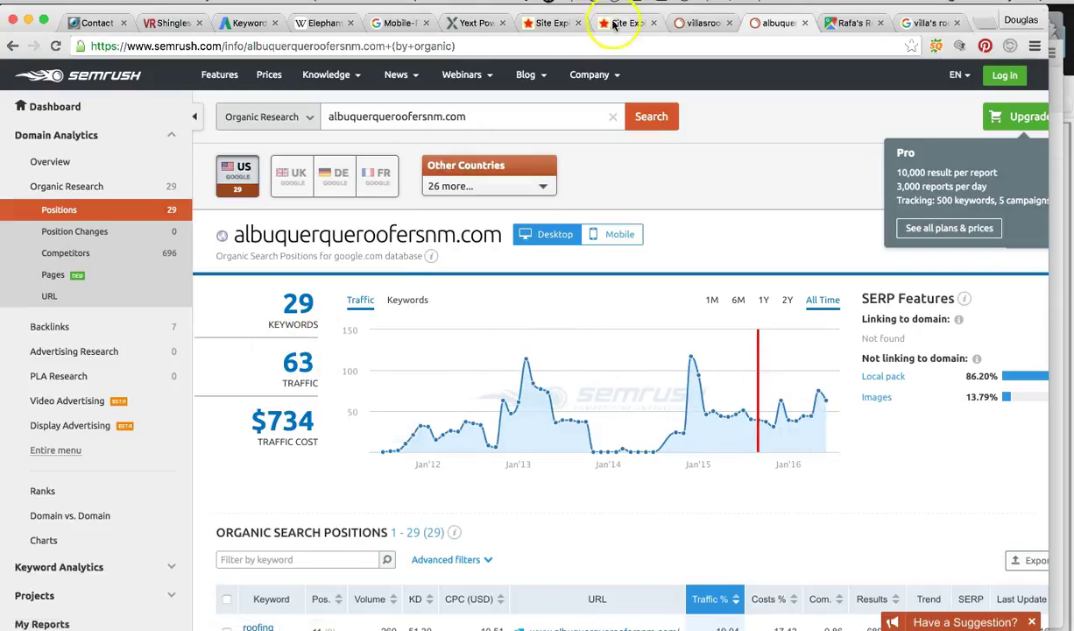
{"action": "left_click", "coordinate": [701, 23]}
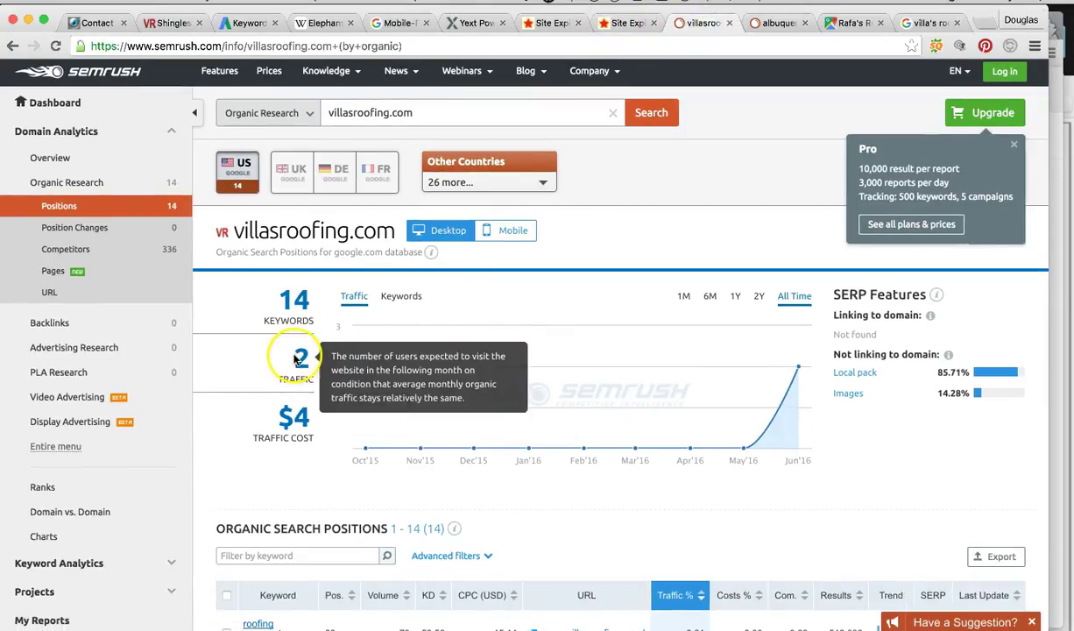
{"action": "left_click", "coordinate": [92, 24]}
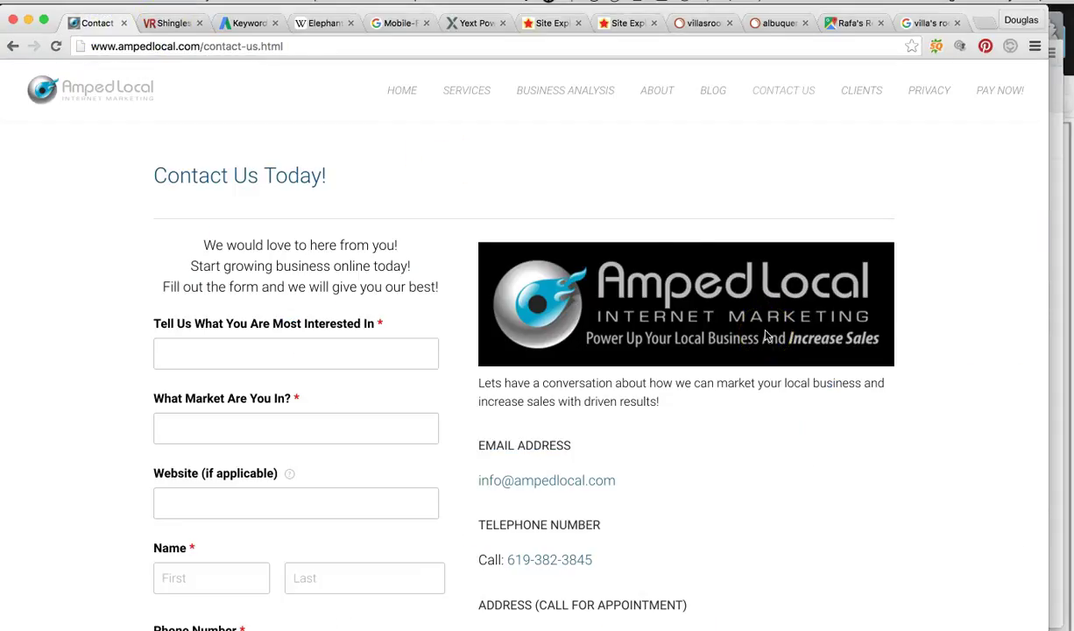